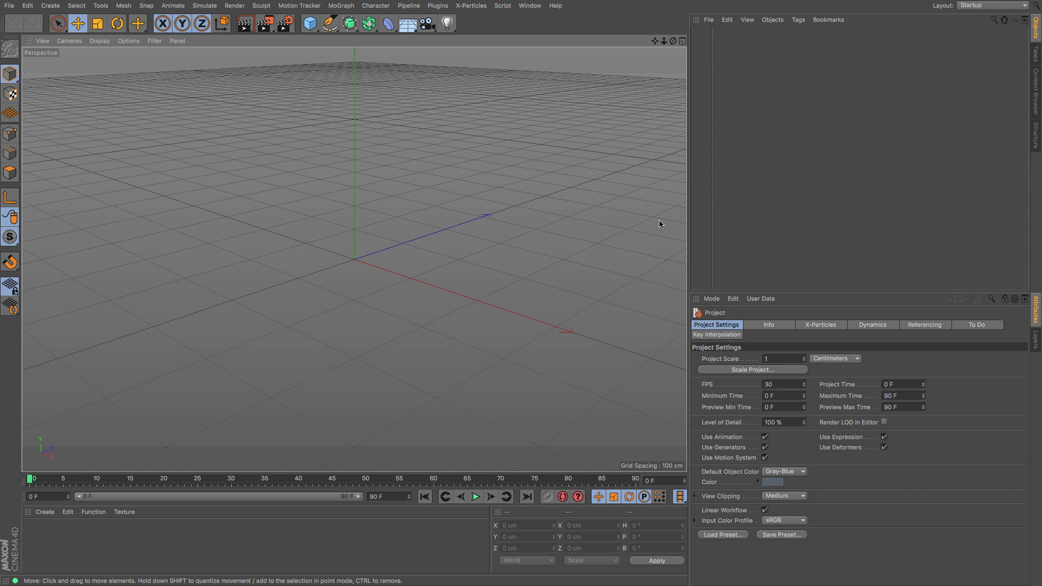
- Create a Character object, set its template to Biped, and add the Root component
left_click(376, 6)
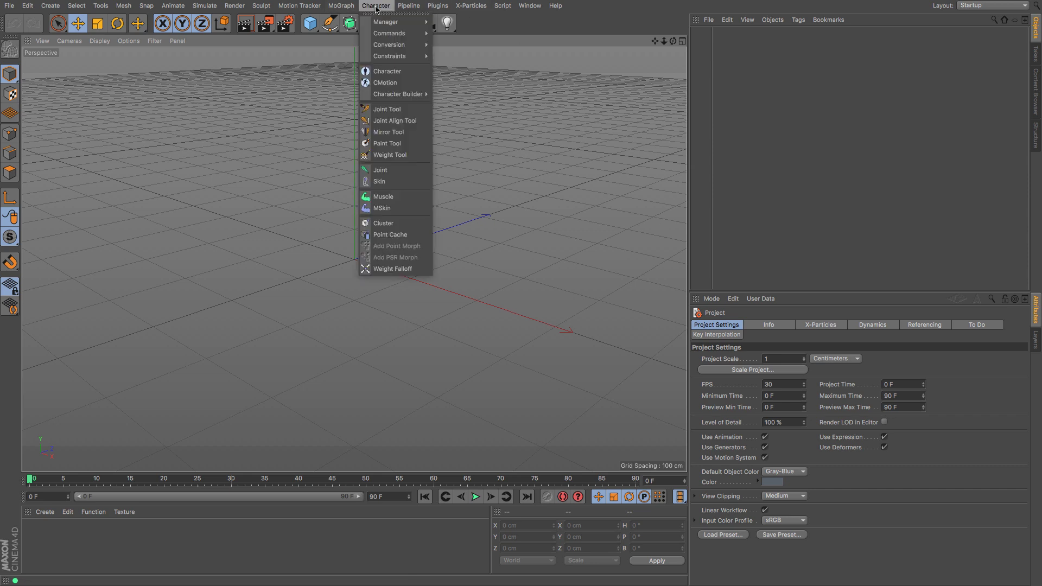
left_click(399, 77)
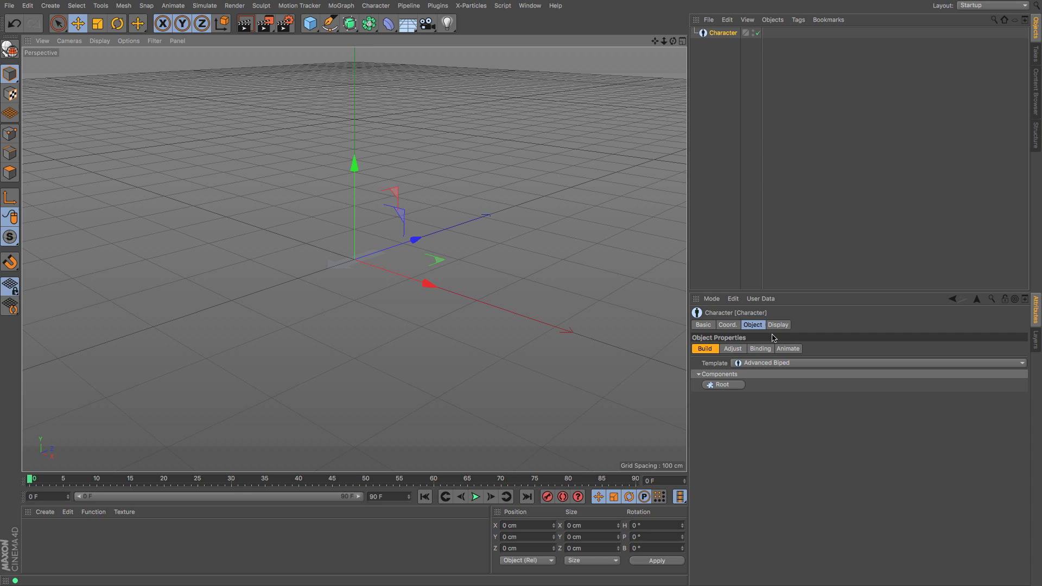
left_click(829, 366)
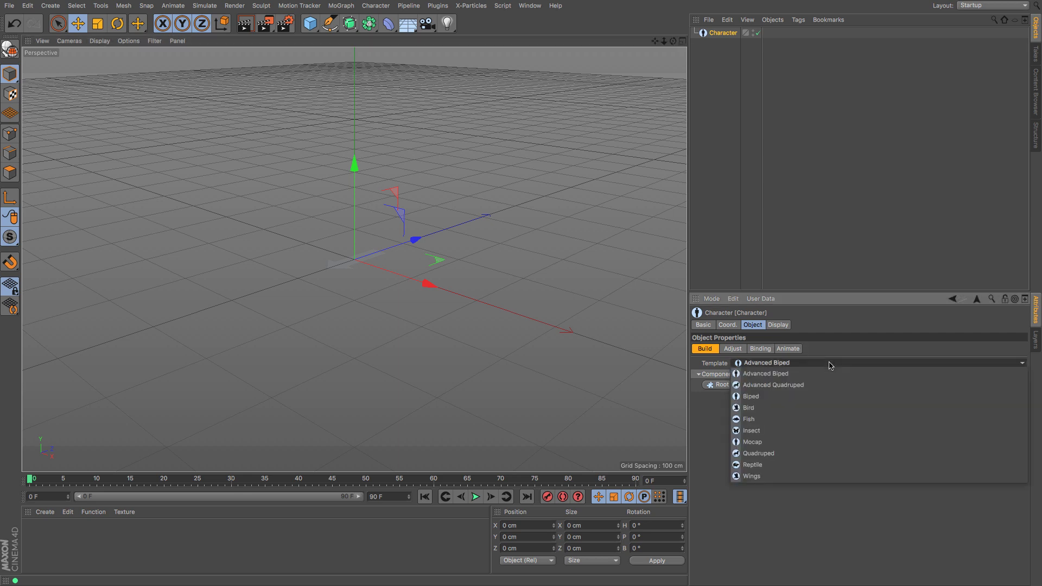
left_click(837, 399)
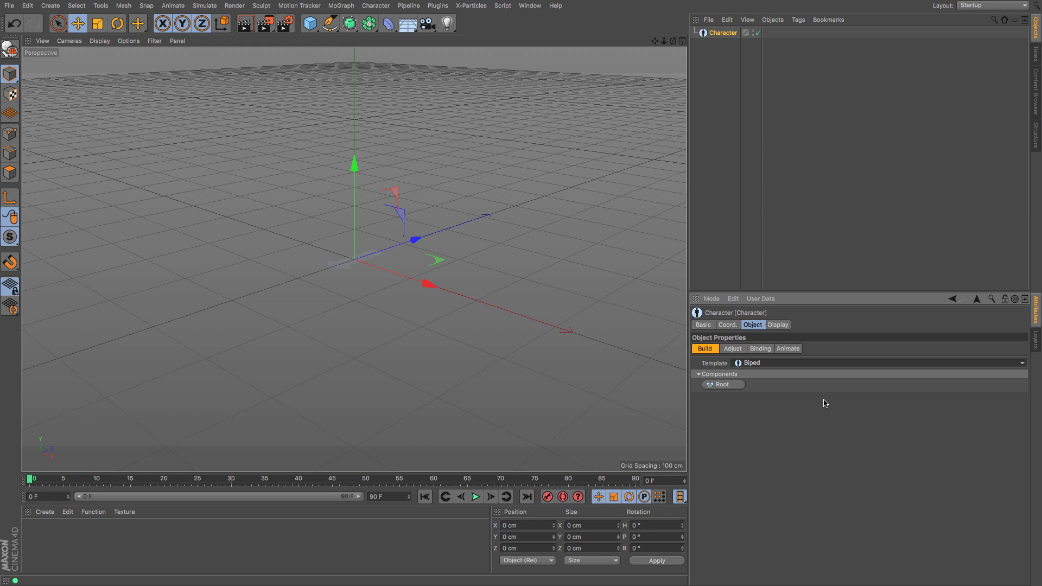
left_click(737, 386)
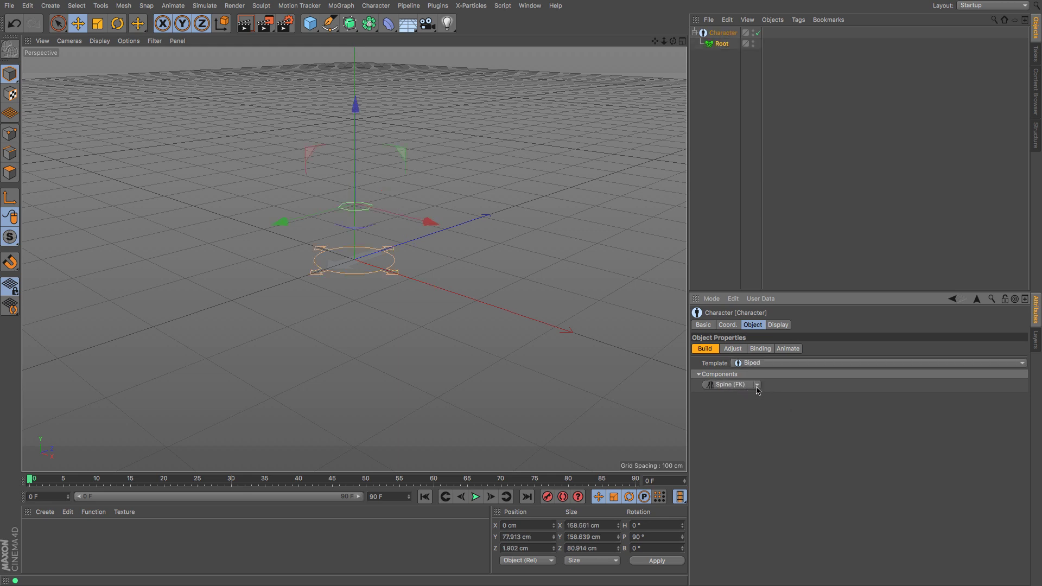
- Add a Spine (FK) component and a pair of Arm (IK) components to the biped rig
left_click(758, 391)
left_click(749, 397)
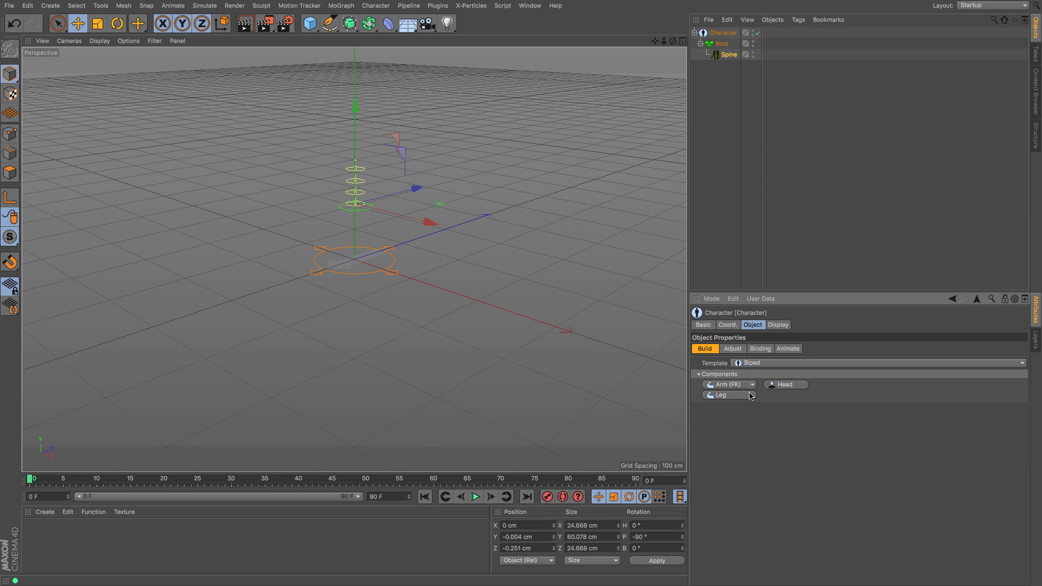
left_click(754, 385)
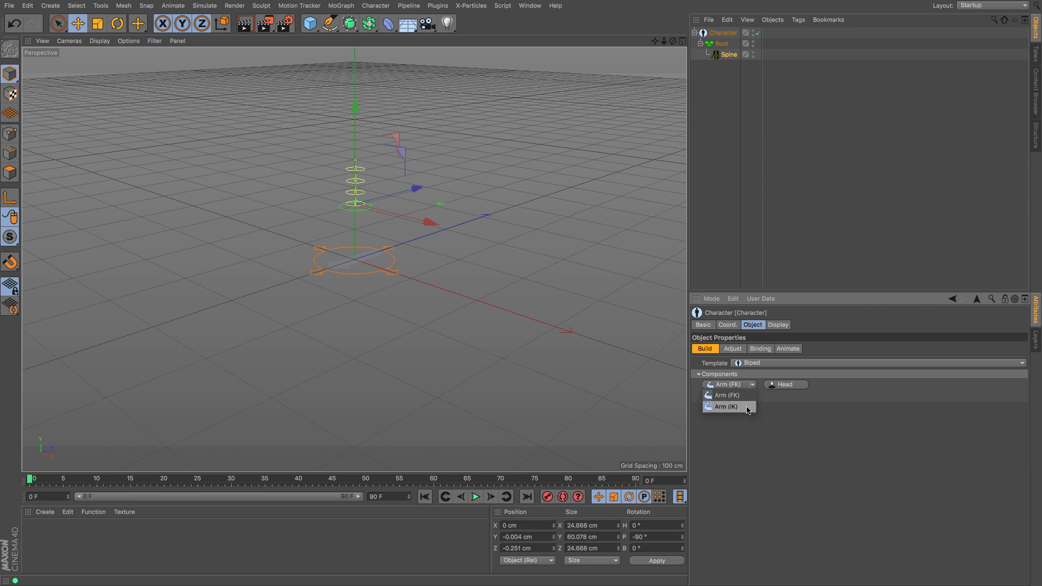
left_click(748, 410)
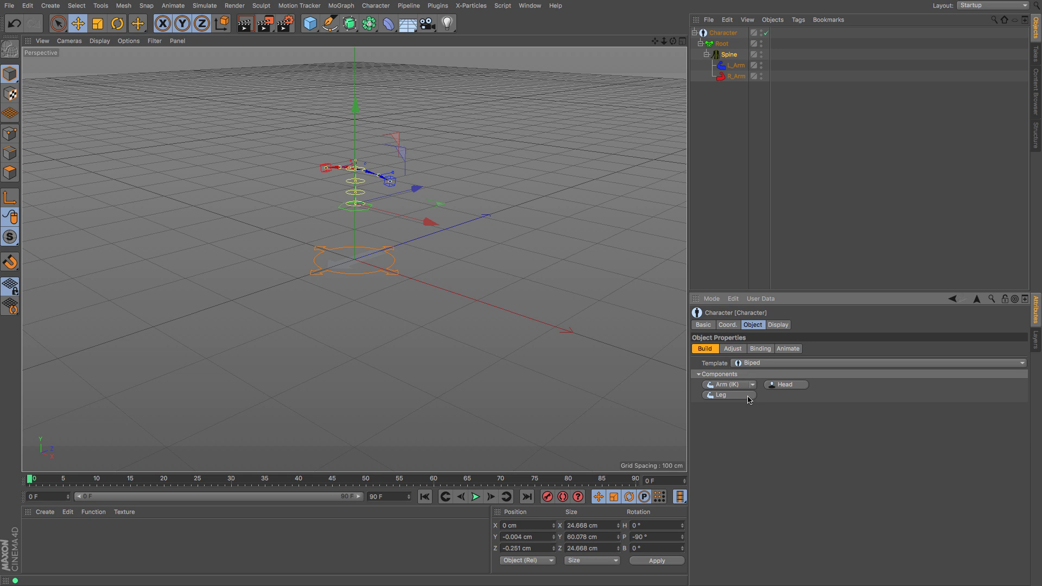
- Add the Leg components and the Head component to the rig's spine
left_click(747, 396)
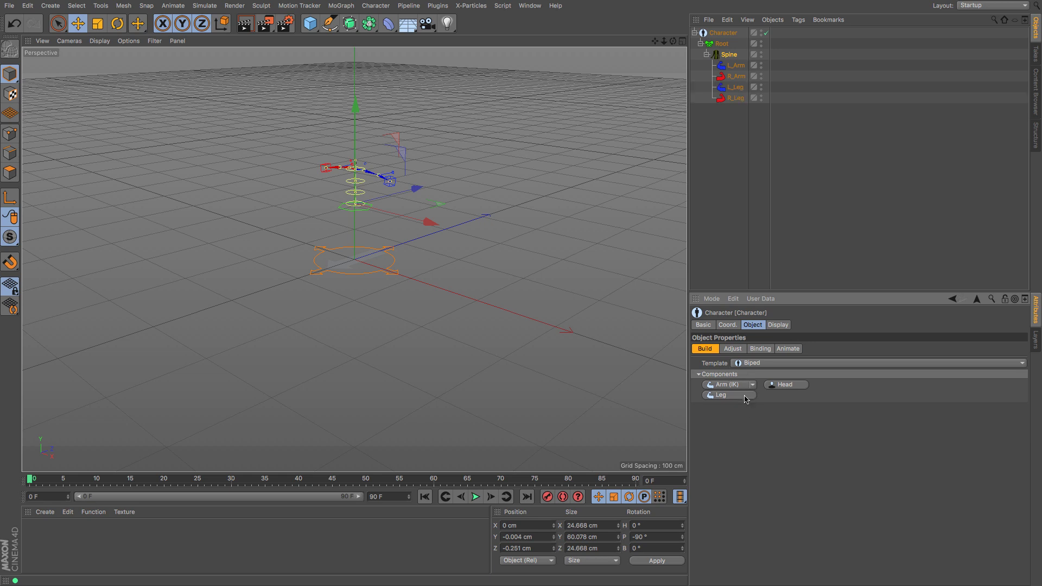
left_click_drag(662, 41, 521, 294)
left_click_drag(653, 45, 751, 242)
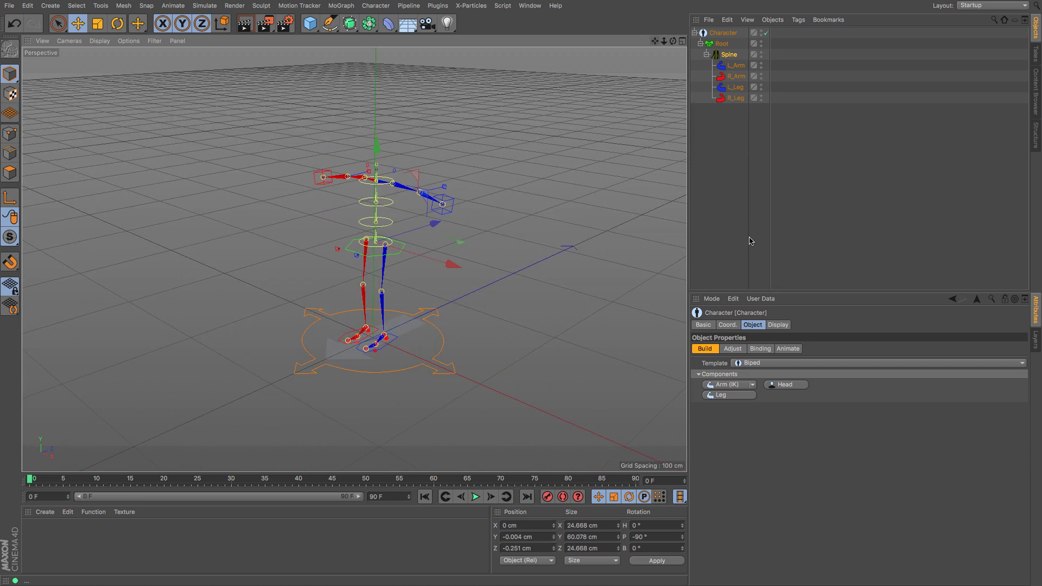
left_click(786, 385)
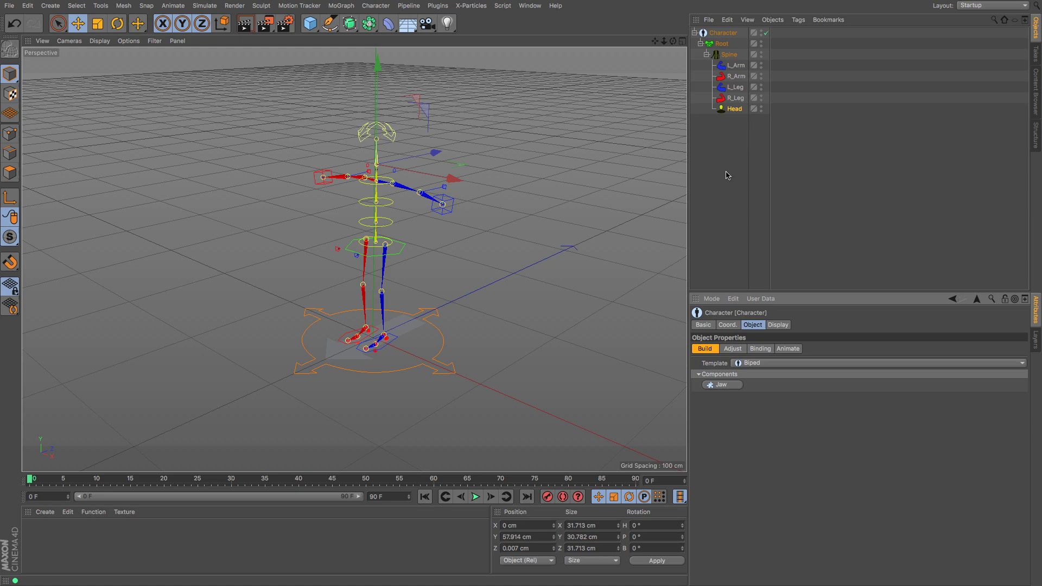
left_click_drag(673, 41, 353, 259)
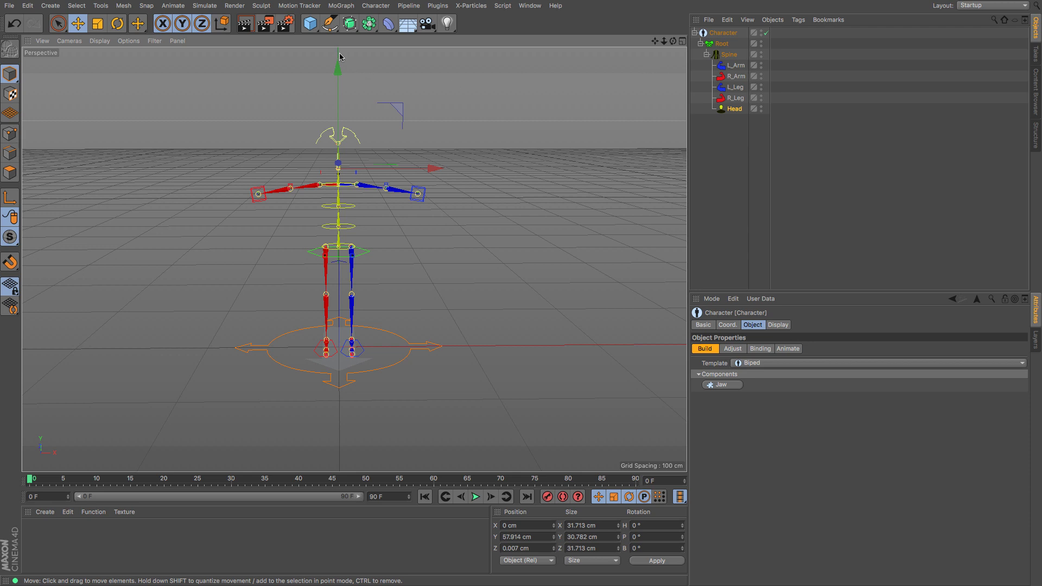
- Add a cube, scale it uniformly to about 40.4 cm, and raise it to the rig's hips at about Y 76.8 cm
left_click(311, 24)
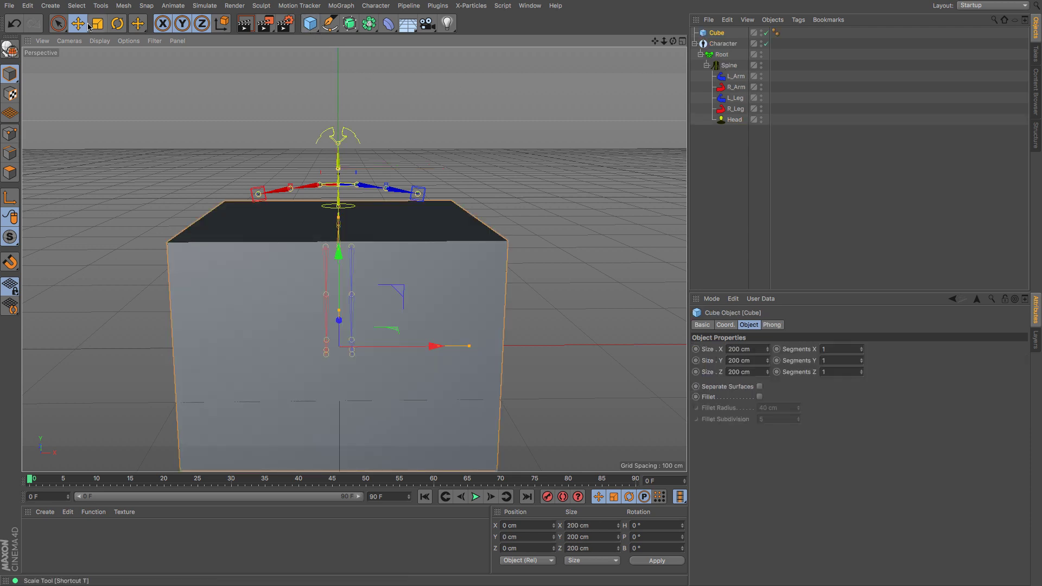
key("t")
left_click_drag(618, 154, 321, 294)
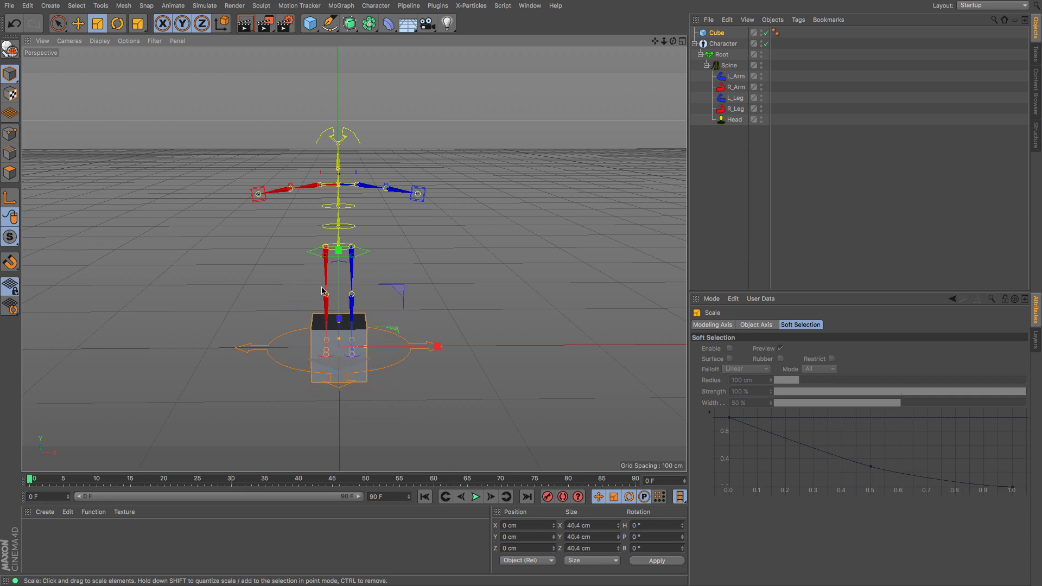
key("e")
left_click_drag(336, 256, 343, 164)
- In the front view, resize the cube to about 32.4 cm wide and 21.3 cm high, centred on the hips at about Y 77.4 cm
key("F4")
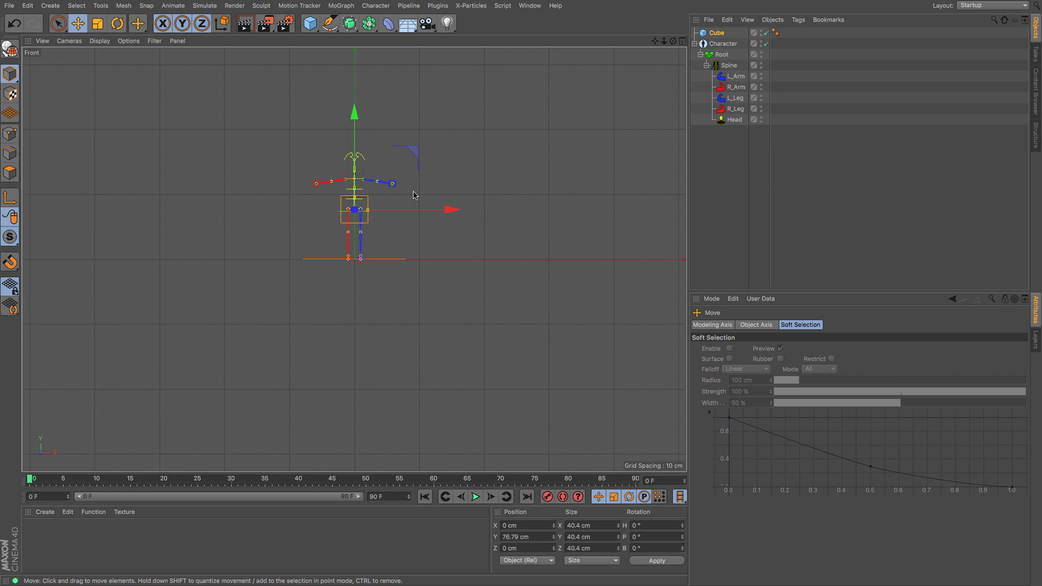
scroll(375, 187, "up", 5)
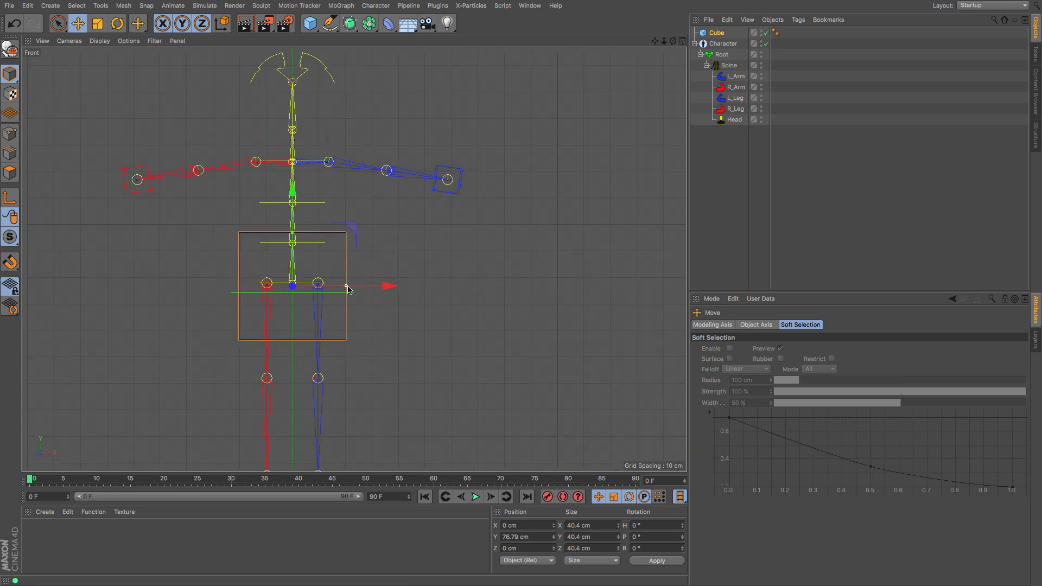
left_click_drag(350, 287, 336, 290)
left_click_drag(292, 233, 293, 252)
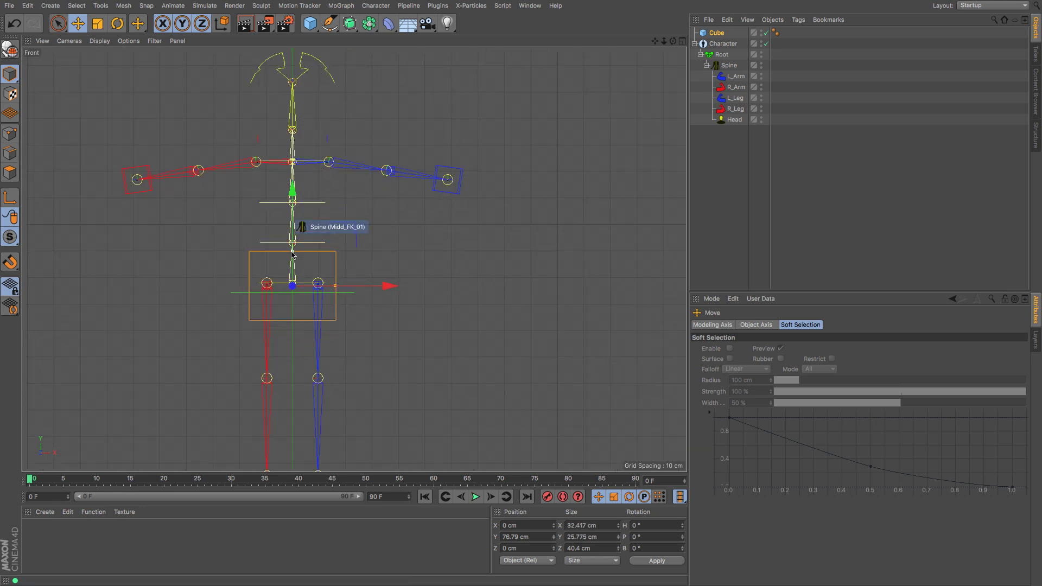
left_click_drag(293, 190, 293, 186)
left_click_drag(292, 248, 293, 254)
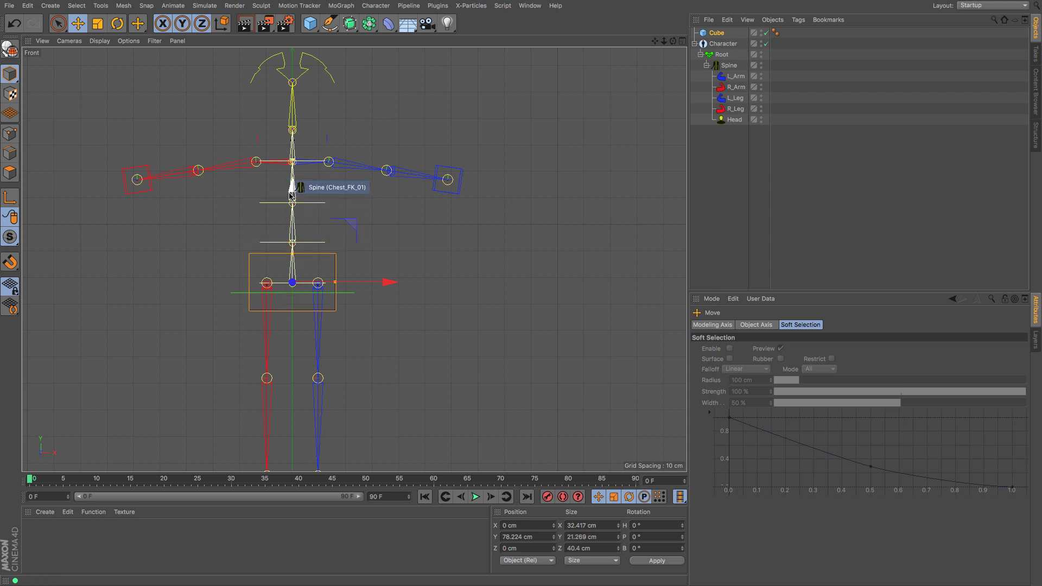
left_click_drag(291, 191, 289, 198)
- Set the cube's X segments to 2 and convert it to an editable polygon object
key("F1")
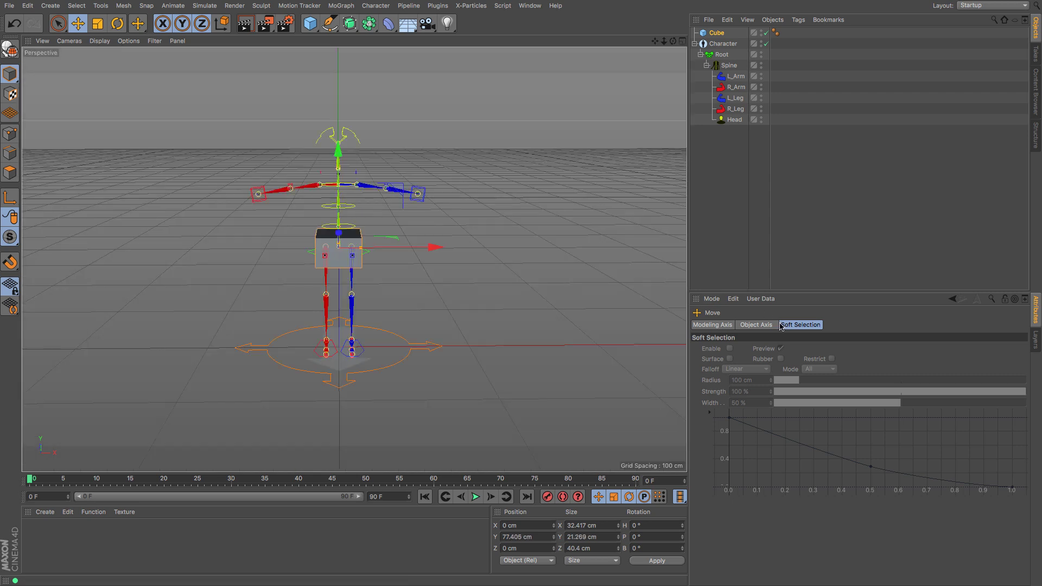
left_click(718, 33)
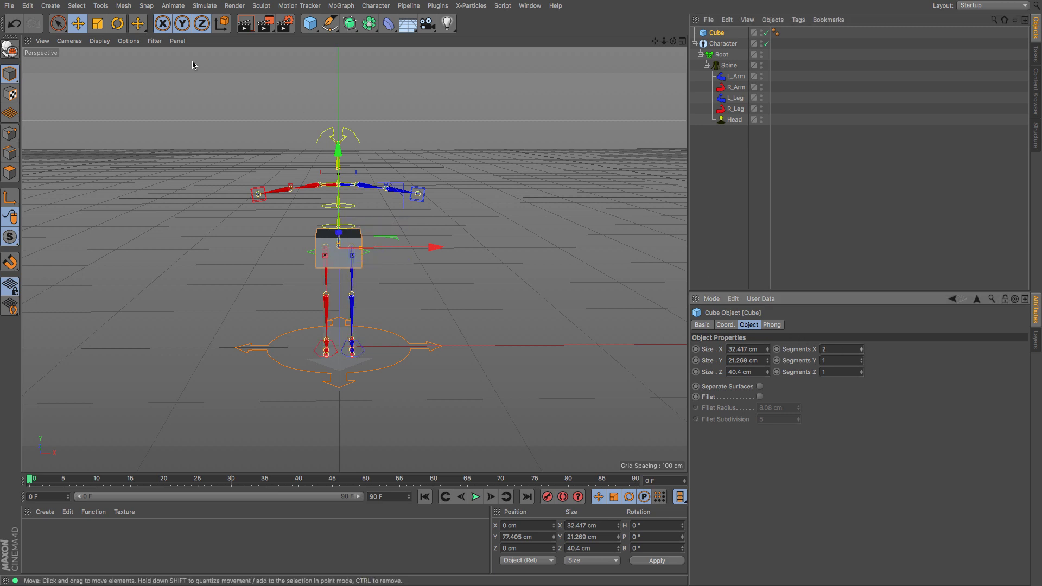
left_click(14, 49)
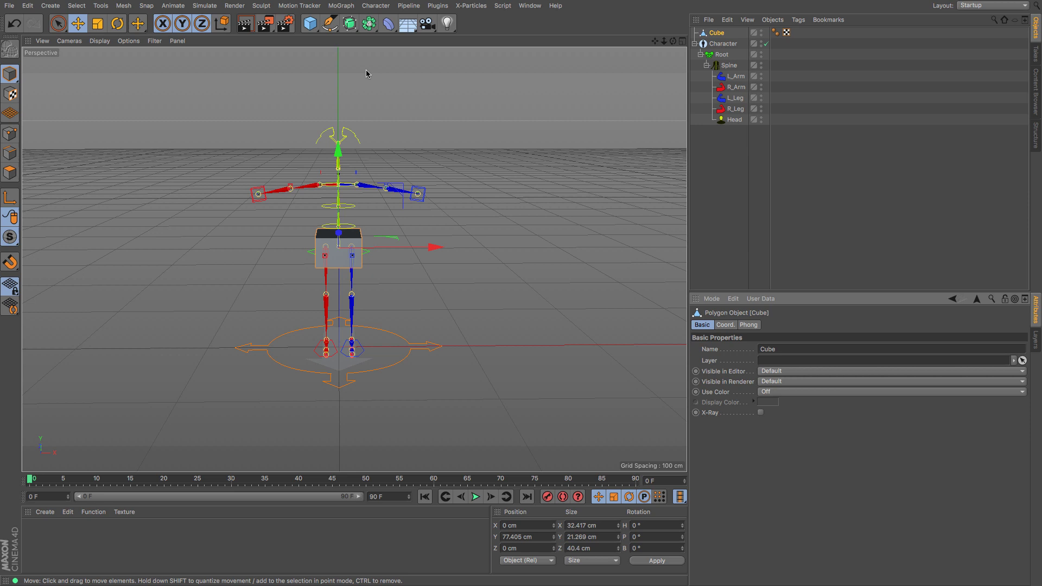
- Add a Subdivision Surface and make the cube its child
left_click(349, 23)
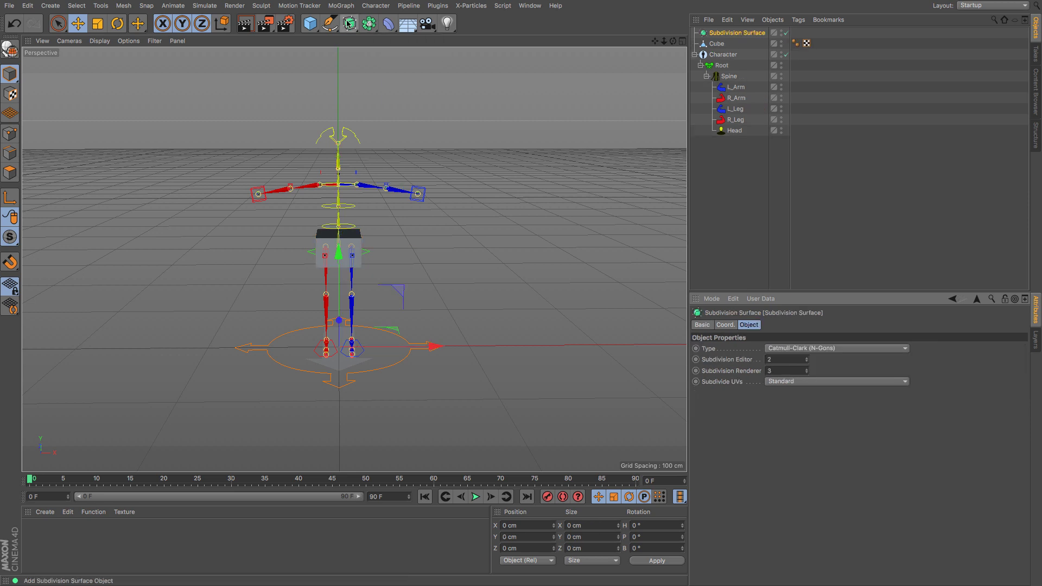
left_click_drag(717, 48, 721, 33)
left_click_drag(325, 255, 354, 259, "alt")
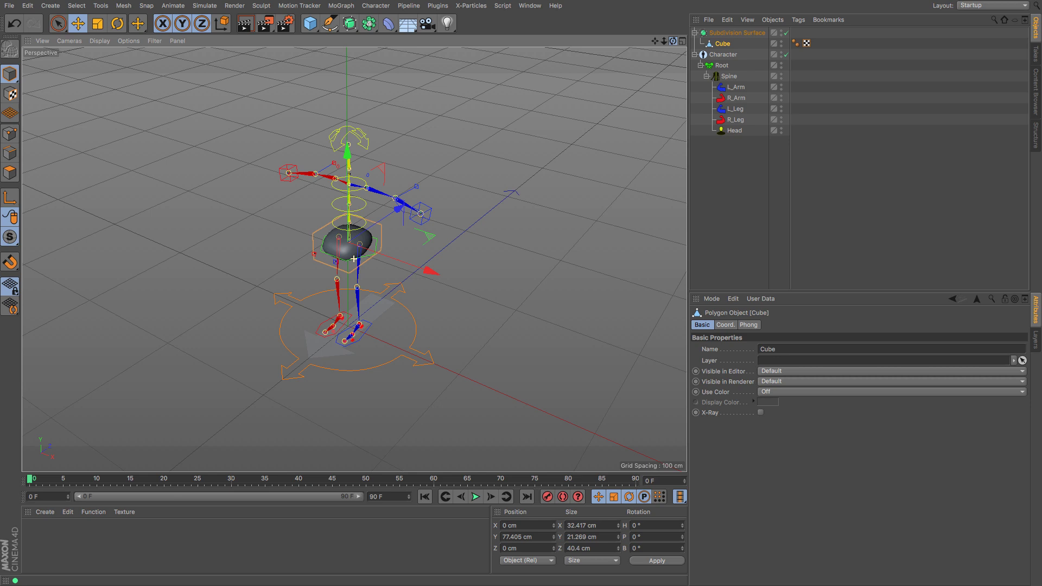
- Extrude the cube's two top polygons upward along the spine in successive sections, the last about 11.6 cm
left_click(10, 172)
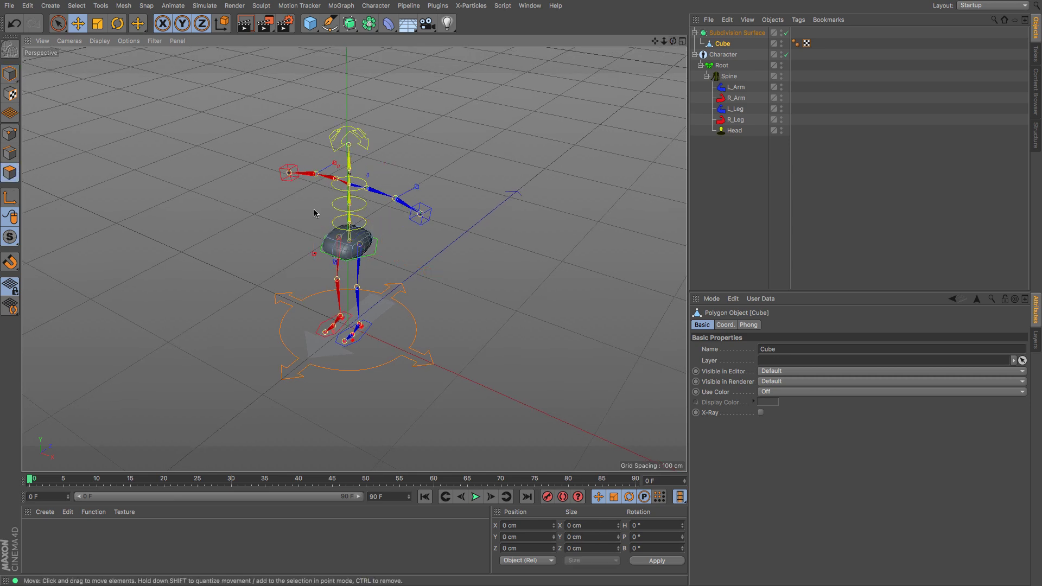
left_click(354, 241)
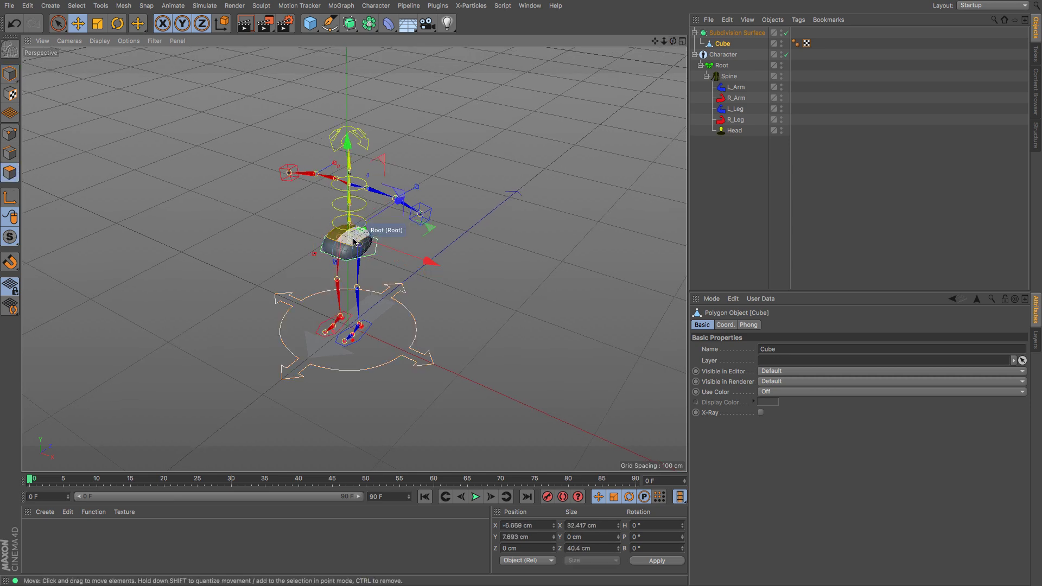
left_click(354, 241, "shift")
scroll(242, 205, "up", 2)
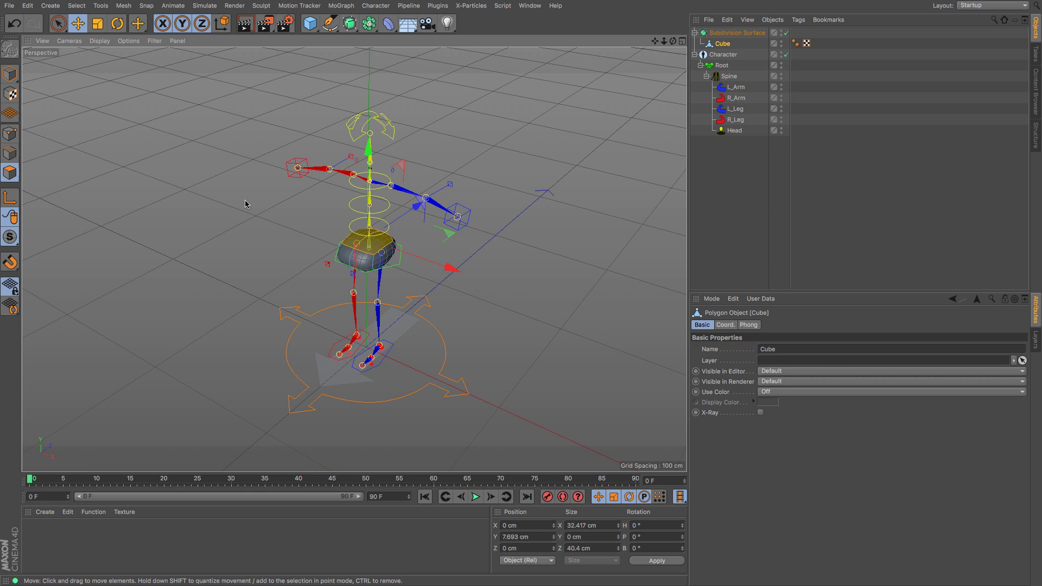
key("m")
key("t")
left_click_drag(262, 253, 323, 264)
left_click_drag(237, 265, 315, 265)
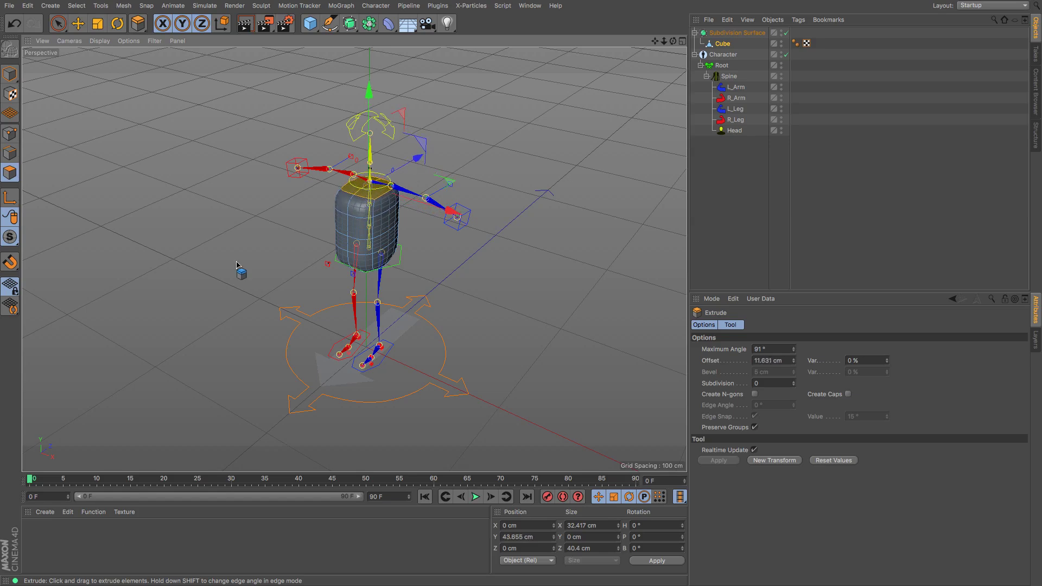
- Lower the torso's top polygons slightly below the shoulder joints in the front view and extrude them upward about 13.9 cm
key("F4")
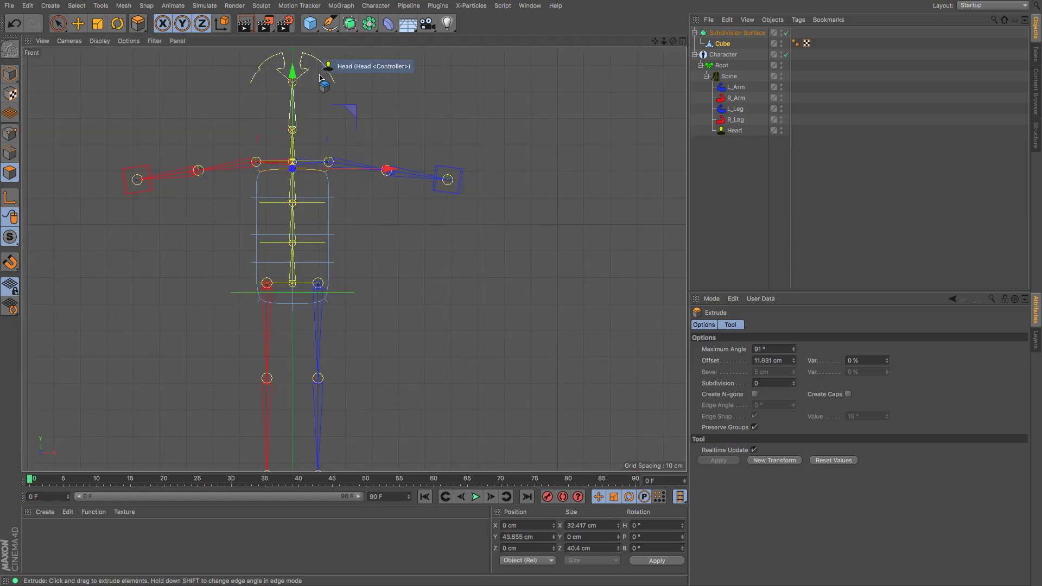
left_click_drag(292, 76, 292, 88)
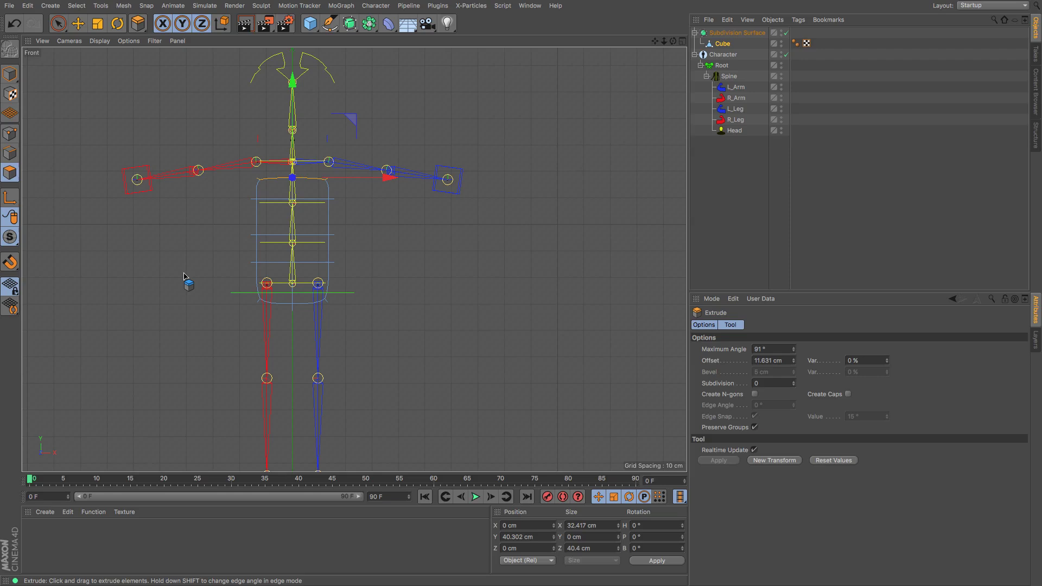
left_click_drag(185, 276, 221, 275)
key("F1")
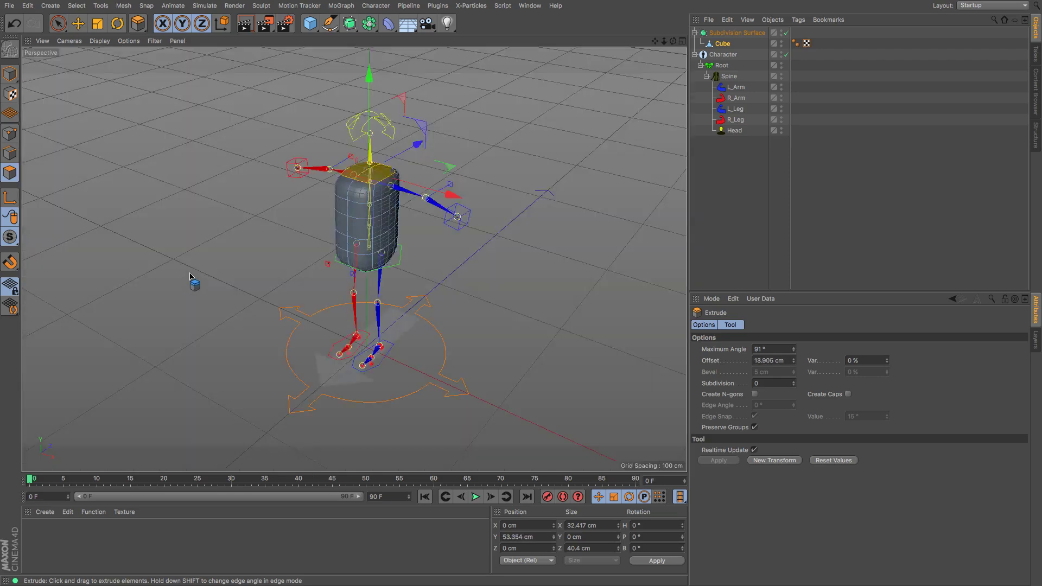
- Apply Extrude Inner with an offset of about 1.07 cm to the uppermost side polygons at both shoulders of the torso
key("e")
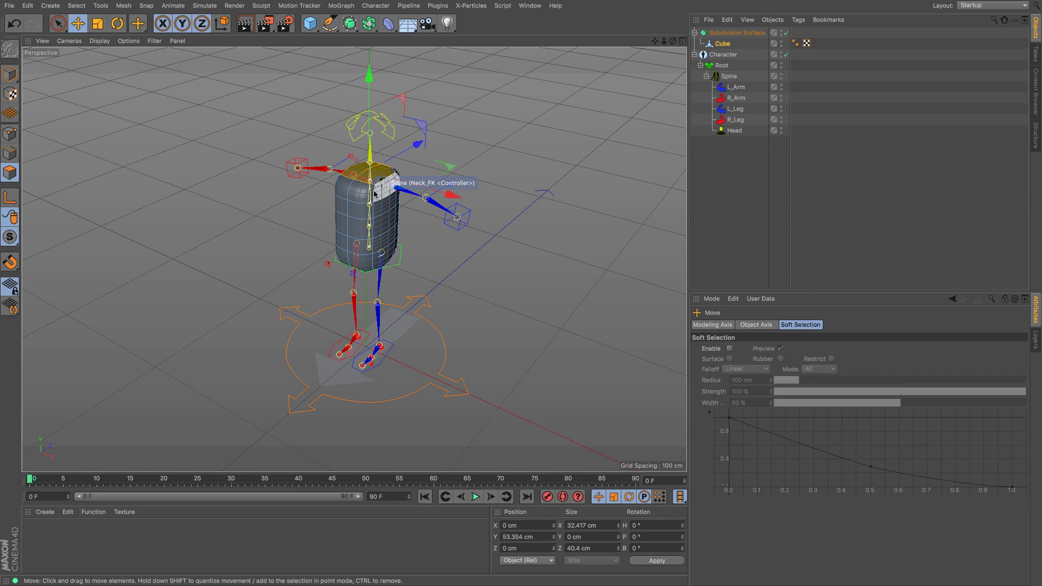
left_click(376, 193)
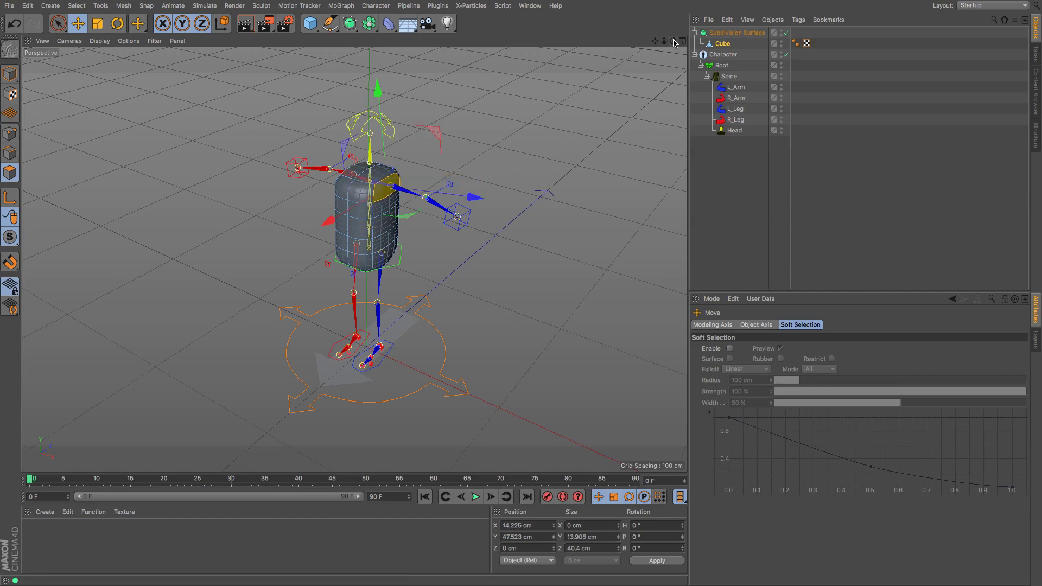
left_click_drag(673, 41, 760, 40)
left_click_drag(354, 259, 483, 187, "alt")
left_click(358, 183, "shift")
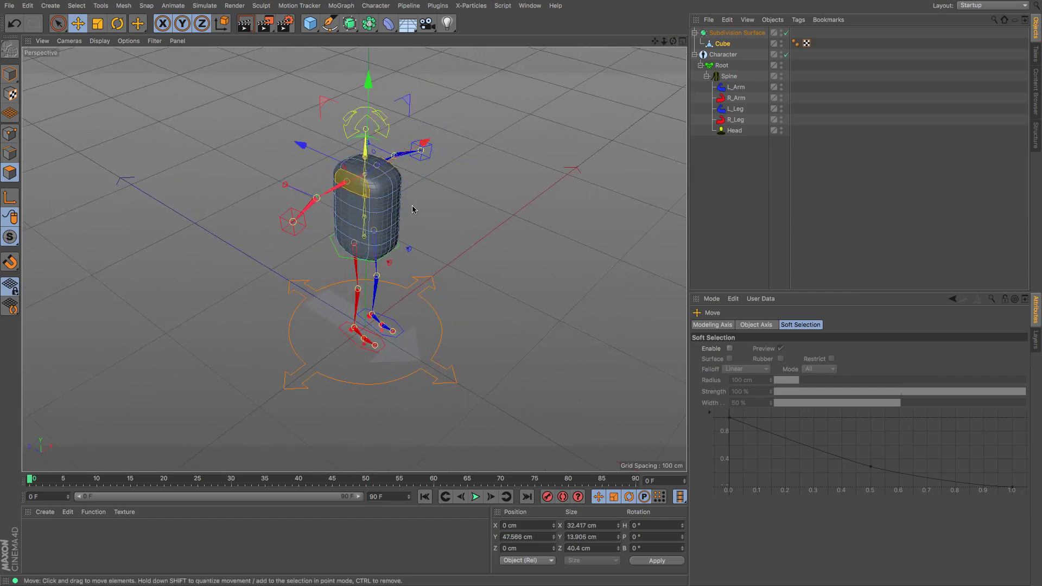
right_click(560, 209)
key("i")
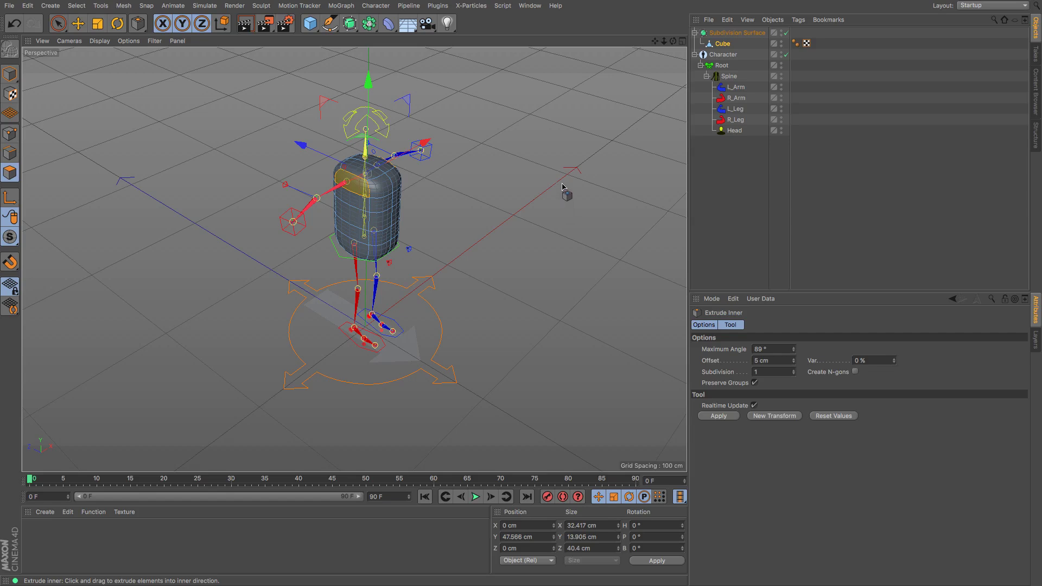
left_click_drag(563, 187, 560, 188)
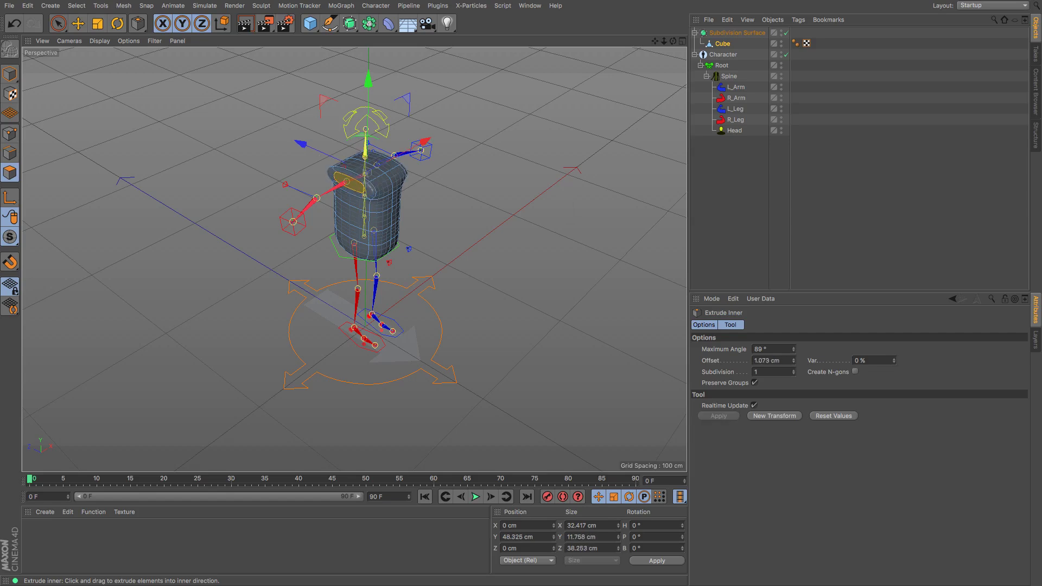
- Scale the inset shoulder polygons to about 24.4 cm deep and extrude them outward about 31.3 cm as upper arms
left_click(98, 23)
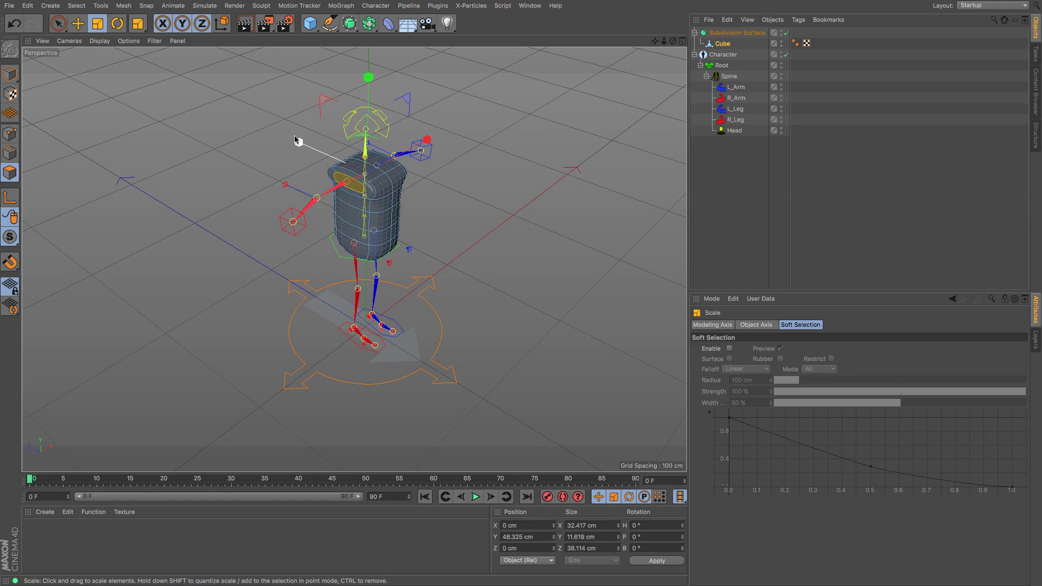
left_click_drag(296, 140, 323, 151)
key("m")
key("t")
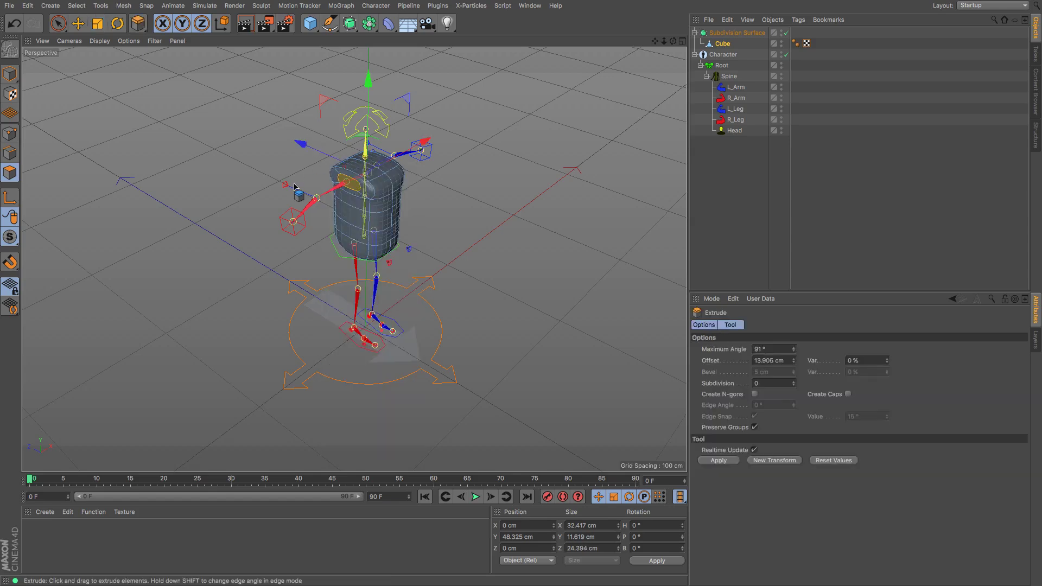
left_click_drag(213, 230, 258, 230)
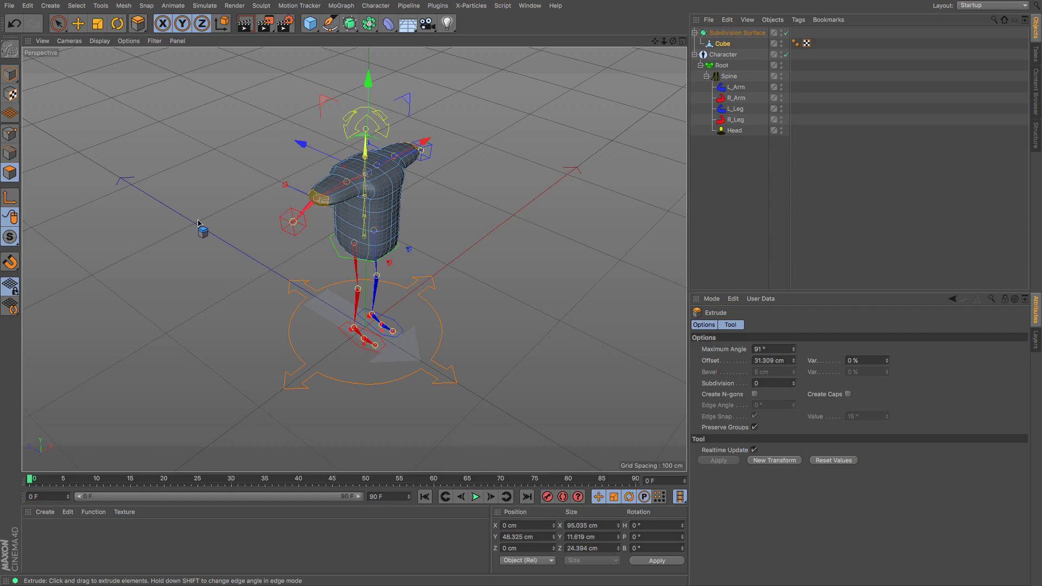
- In the front view, lower the arm ends to the elbow joints and extrude them along the forearms to the hands, the last section about 10.9 cm
key("F4")
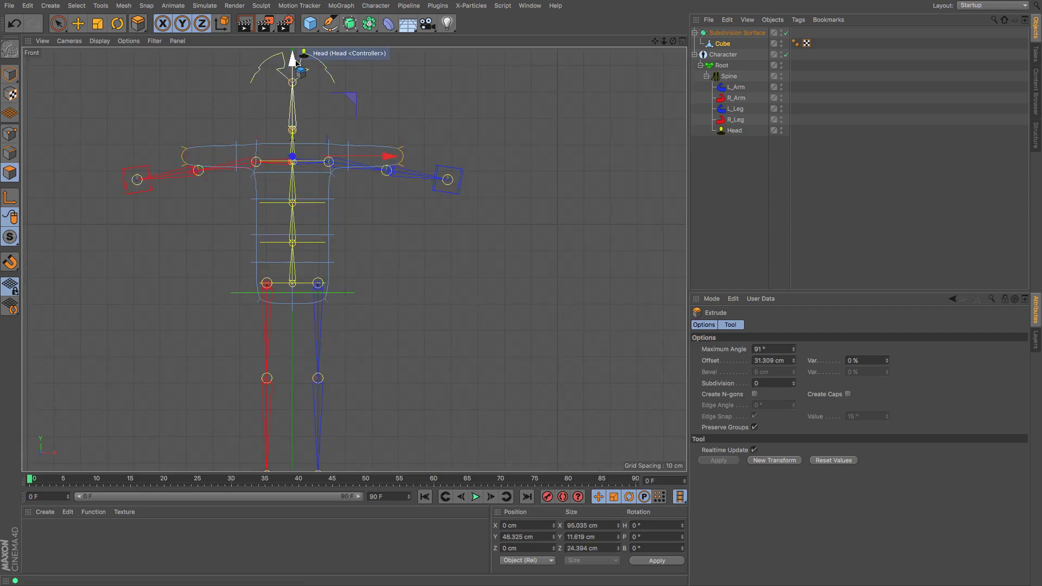
left_click_drag(291, 58, 292, 76)
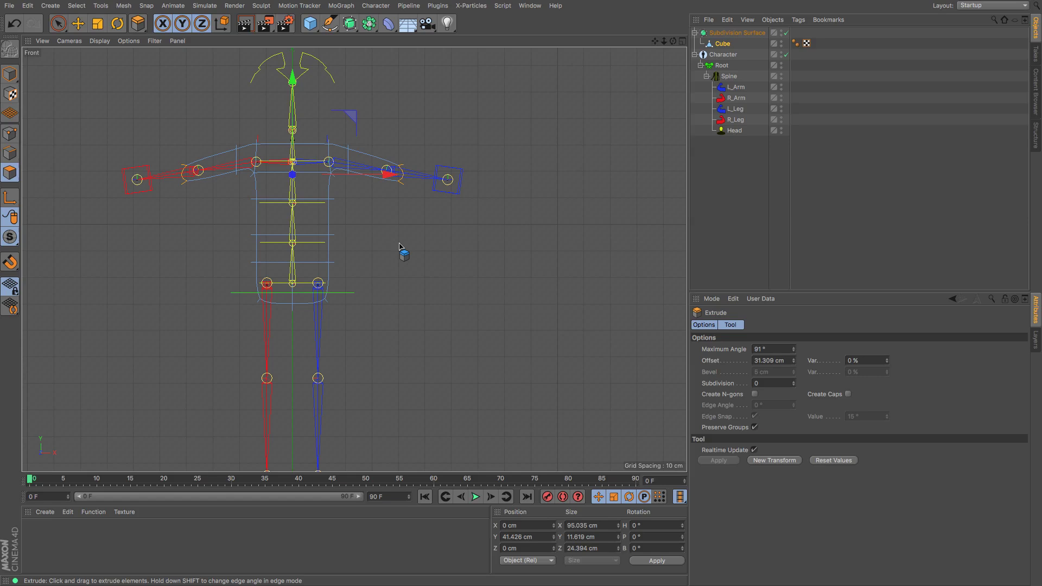
left_click_drag(399, 247, 414, 250)
left_click_drag(292, 81, 293, 86)
- Select the two polygons on the underside of the torso in the perspective view
key("F1")
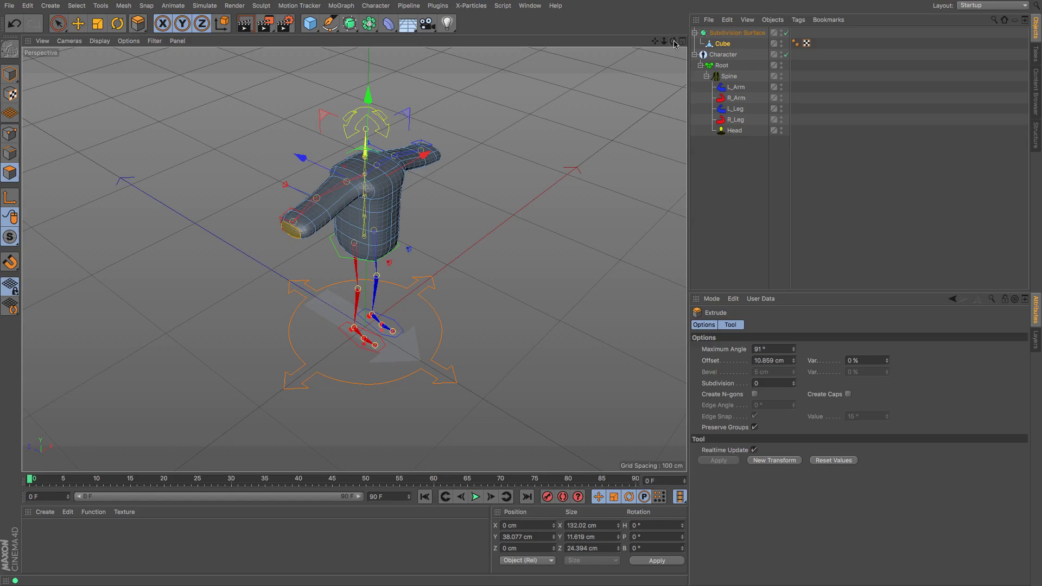
left_click_drag(674, 42, 568, 5)
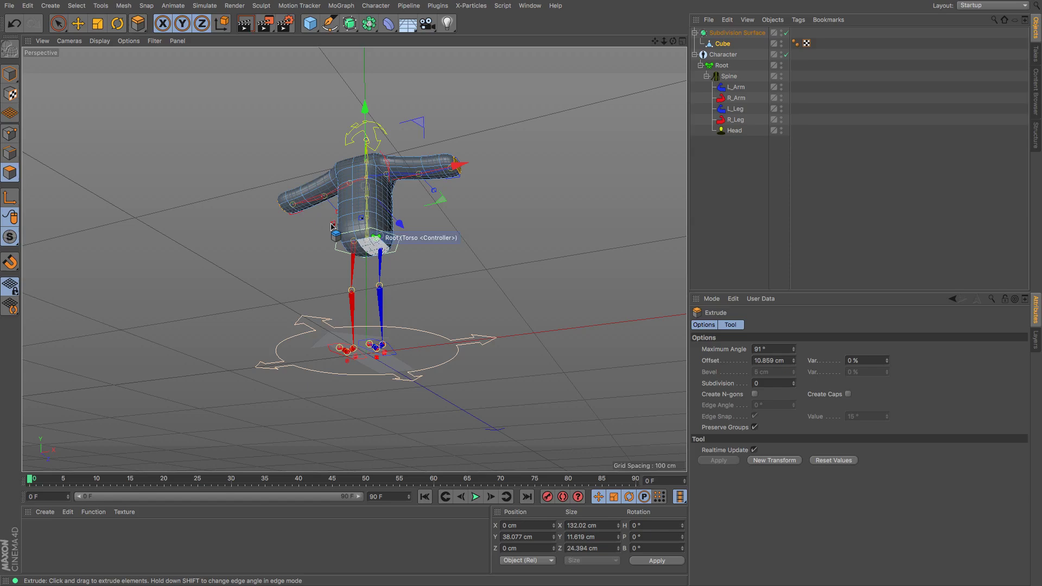
key("e")
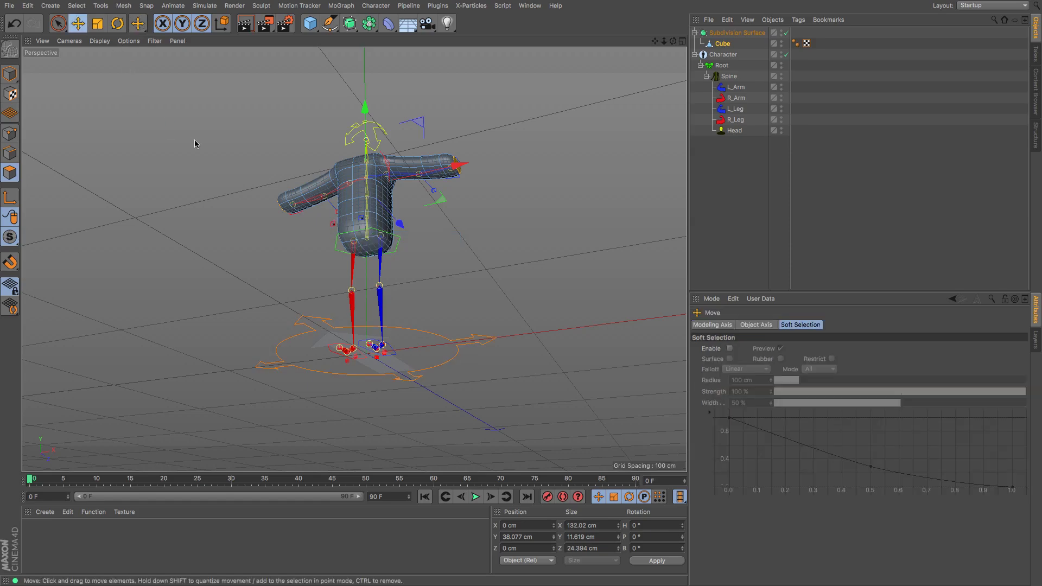
left_click(386, 258)
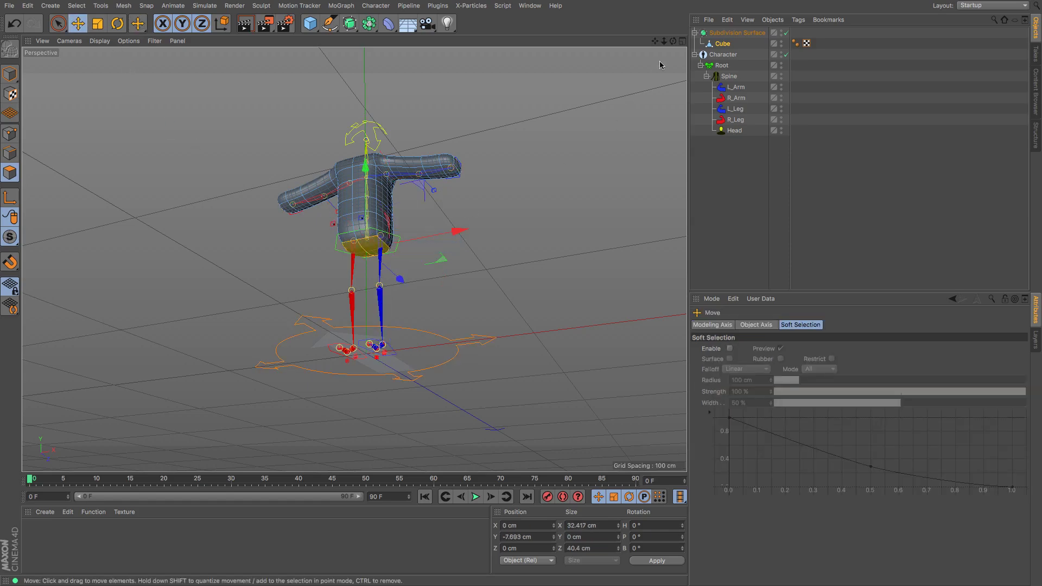
mouse_move(673, 41)
left_mouse_down()
mouse_move(673, 87)
mouse_move(685, 41)
left_mouse_up()
- Try Extrude Inner on the torso's underside polygons with Preserve Groups on and an offset of about 1.33 cm, and undo it
key("m")
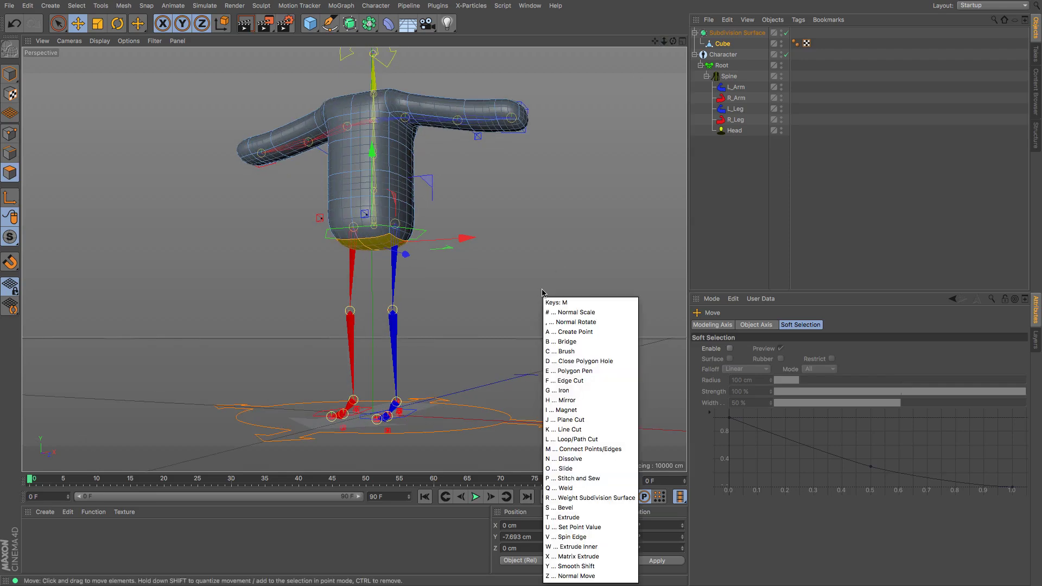
key("w")
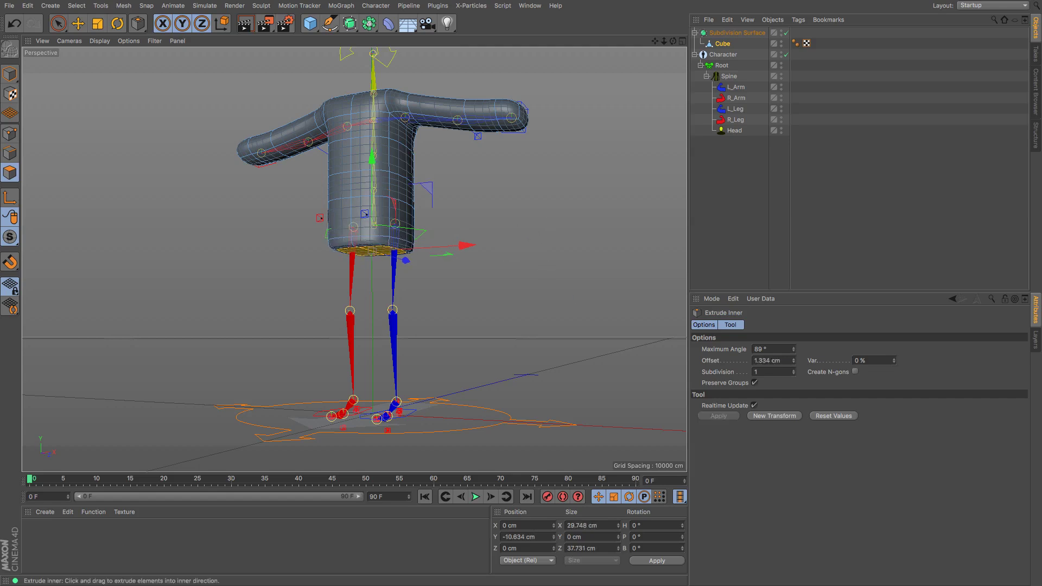
key("ctrl+z")
key("ctrl+z")
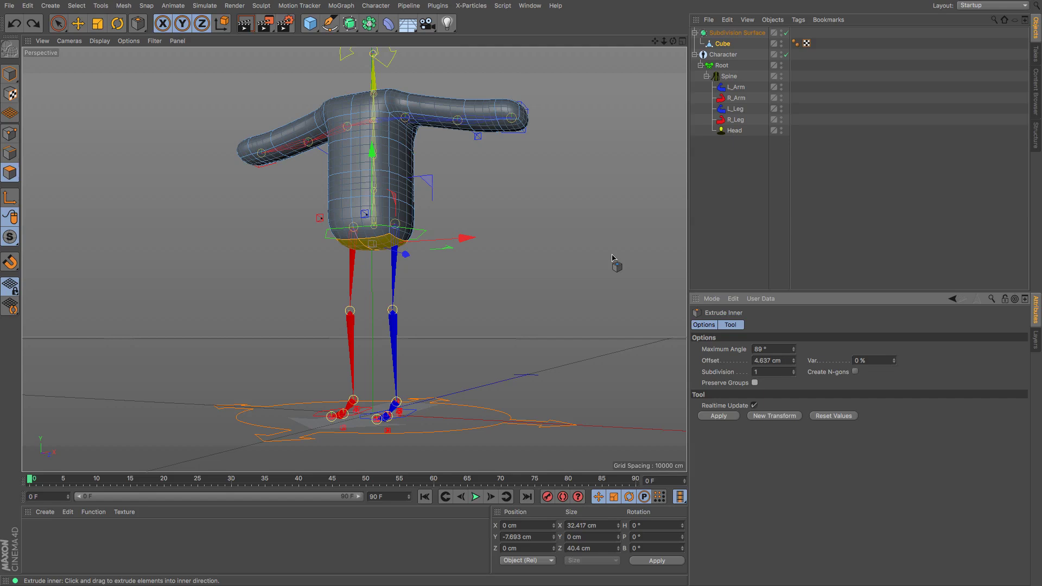
- Inset the two underside polygons separately by about 3.2 cm with Preserve Groups off and scale them to about 16.2 cm deep
left_click_drag(673, 42, 671, 12)
left_click_drag(599, 132, 602, 133)
left_click_drag(376, 262, 401, 262)
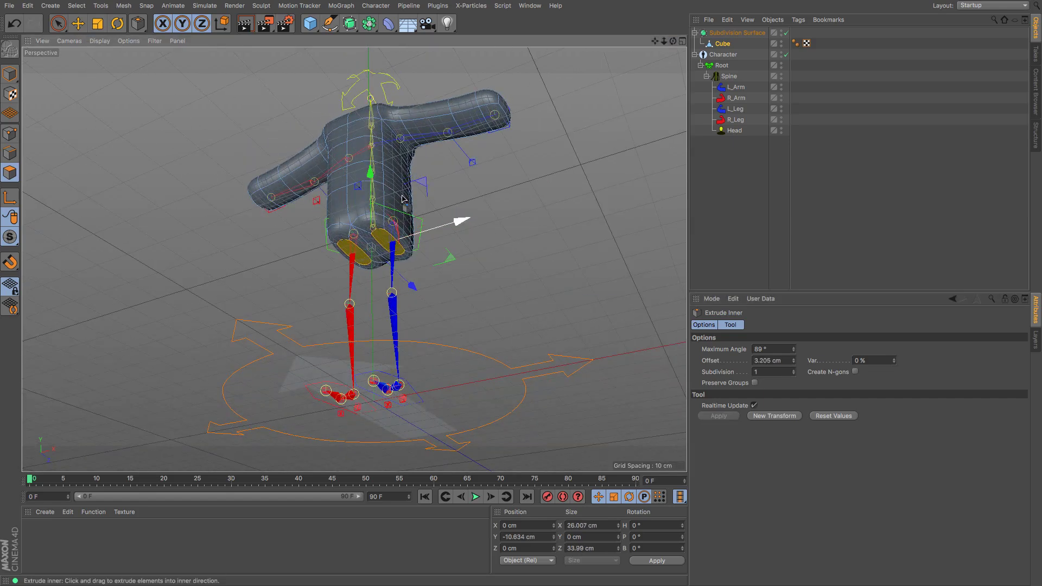
key("t")
left_click_drag(268, 242, 397, 281)
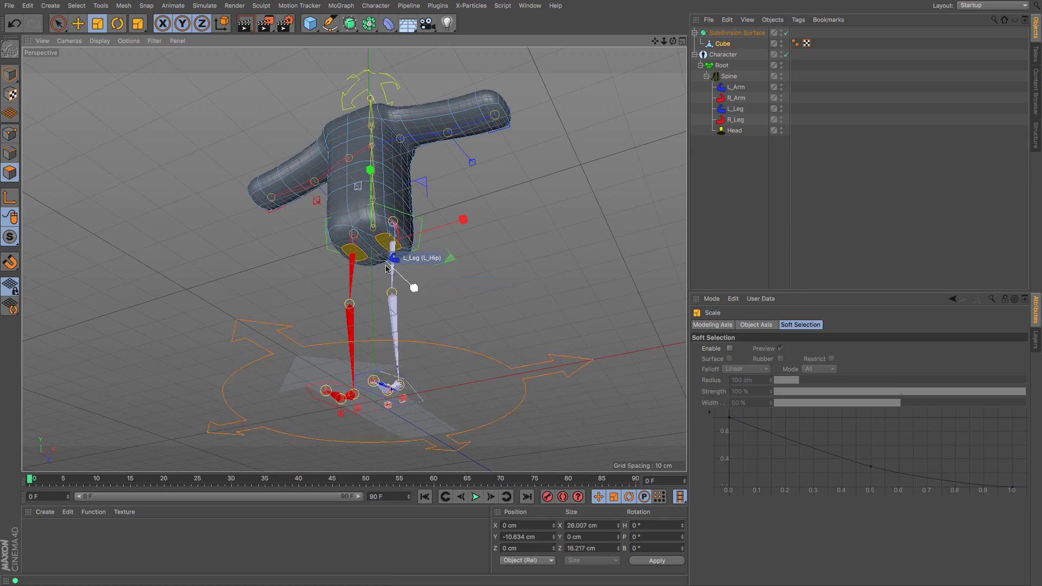
- Extrude the leg polygons down about 31.1 cm to the knees, on to the ankles, and about 3.6 cm more to the ground
key("m")
key("t")
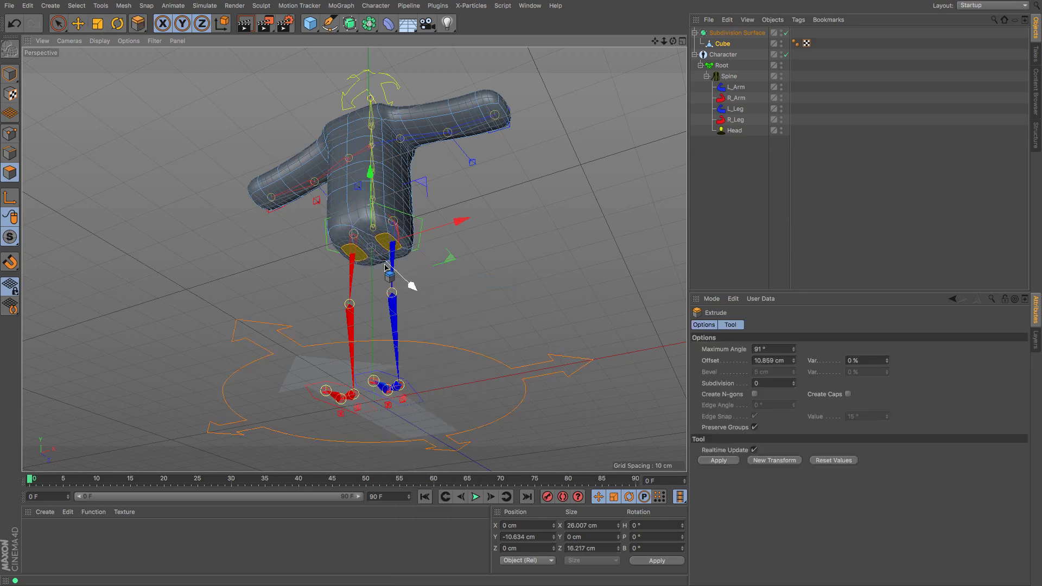
key("F4")
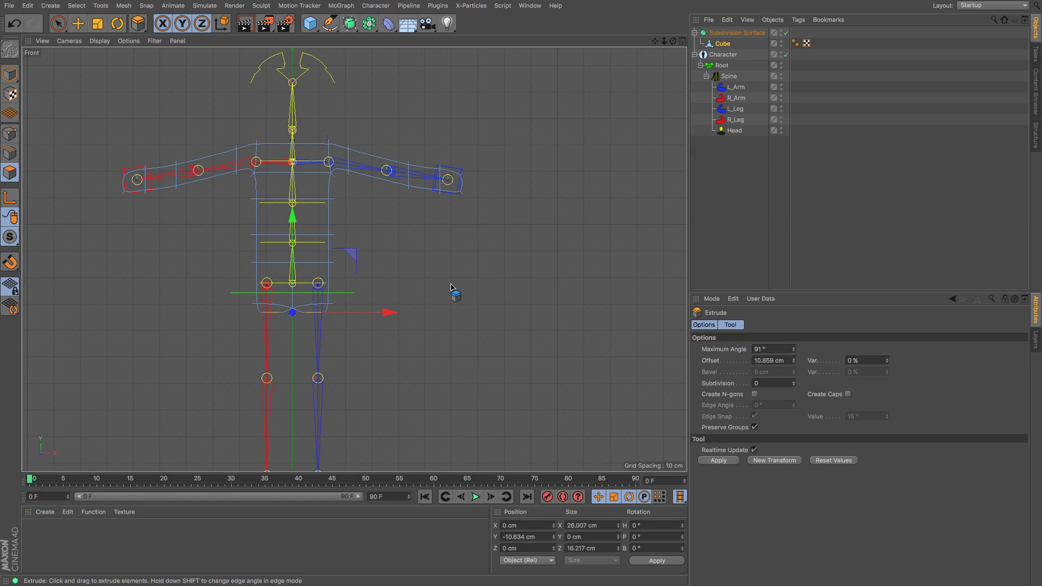
left_click_drag(380, 348, 461, 347)
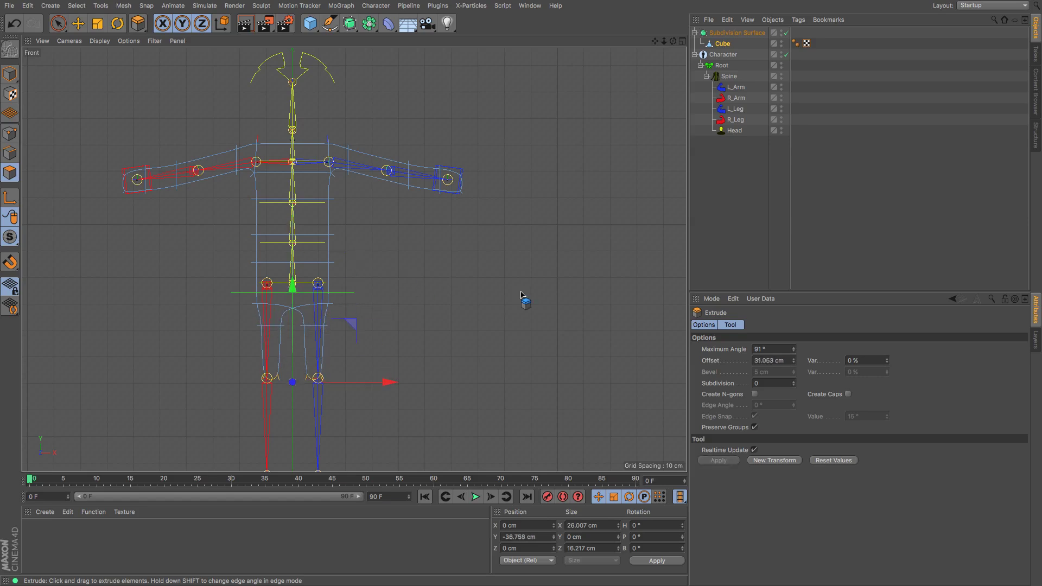
left_click_drag(656, 42, 656, 1)
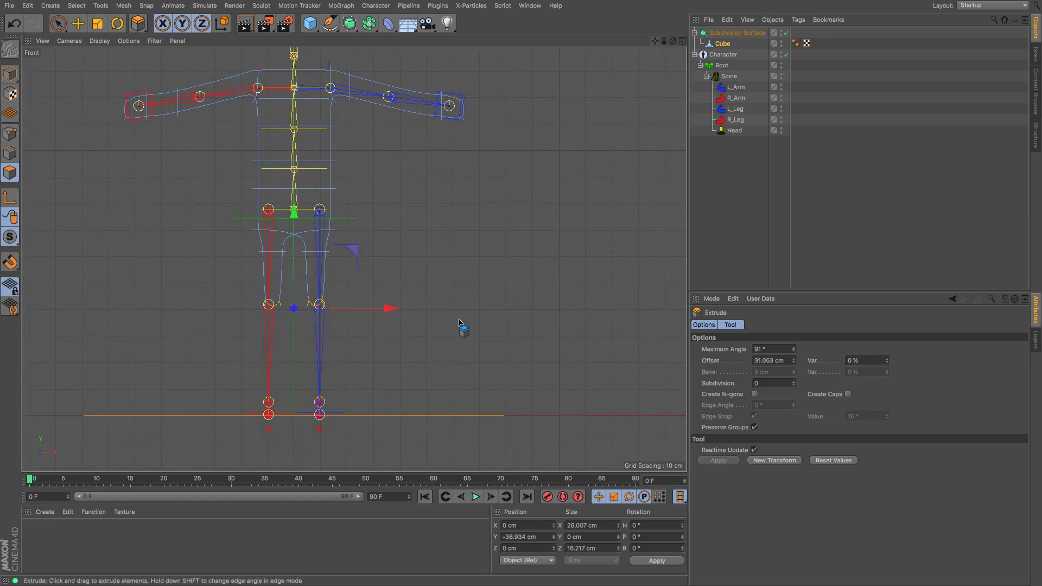
left_click_drag(403, 360, 488, 361)
left_click_drag(379, 344, 400, 344)
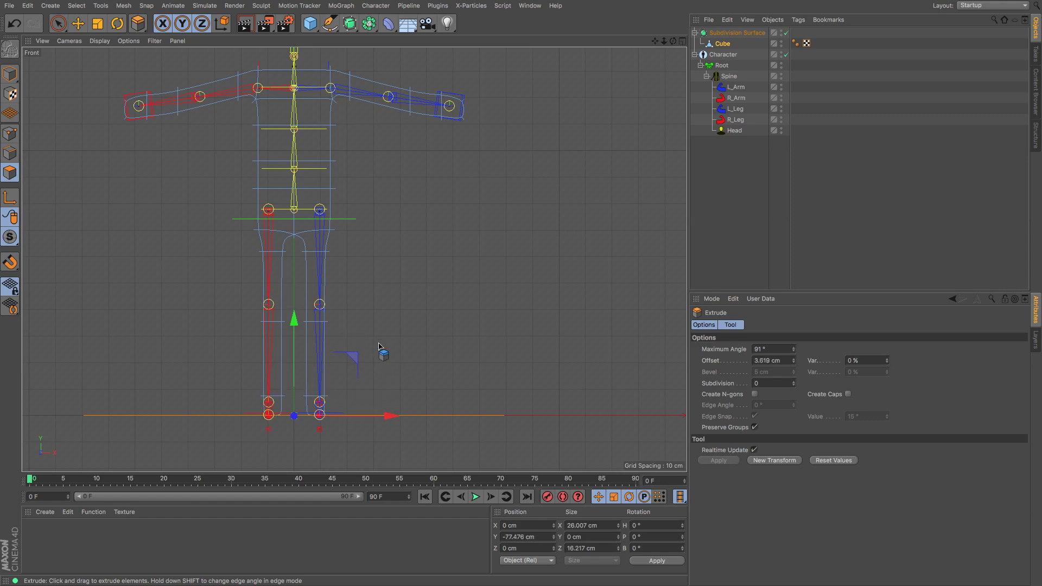
- Extrude the front polygons at both ankles forward about 20.8 cm to form the feet
key("F1")
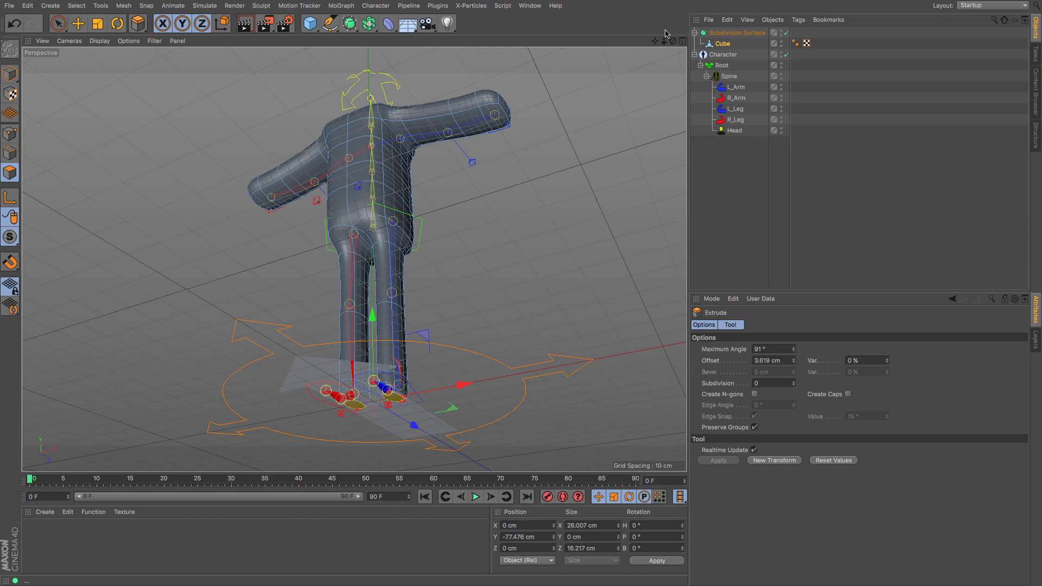
mouse_move(673, 42)
left_mouse_down()
mouse_move(646, 56)
mouse_move(665, 55)
left_mouse_up()
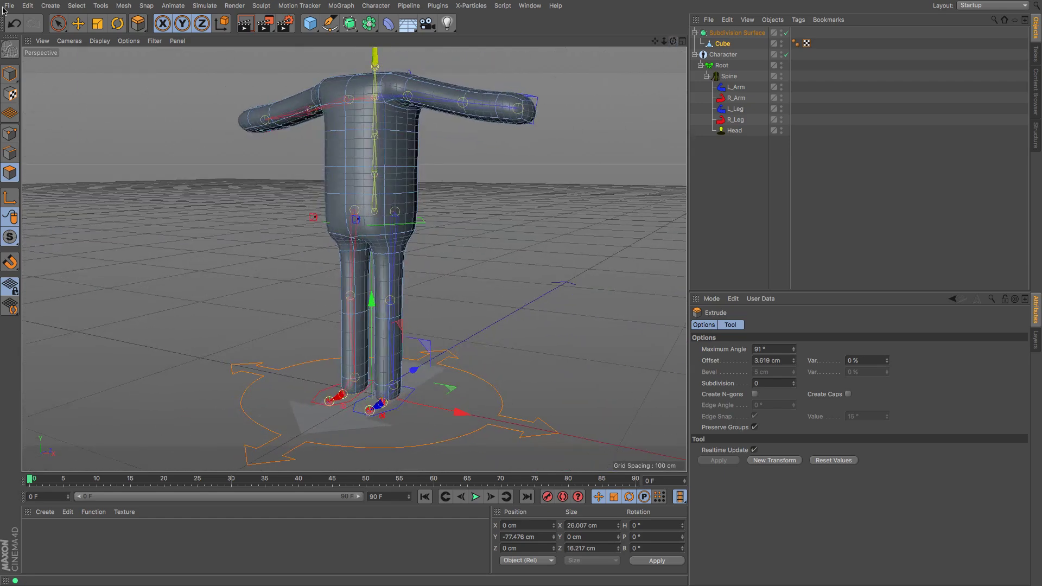
left_click(78, 24)
left_click(349, 386)
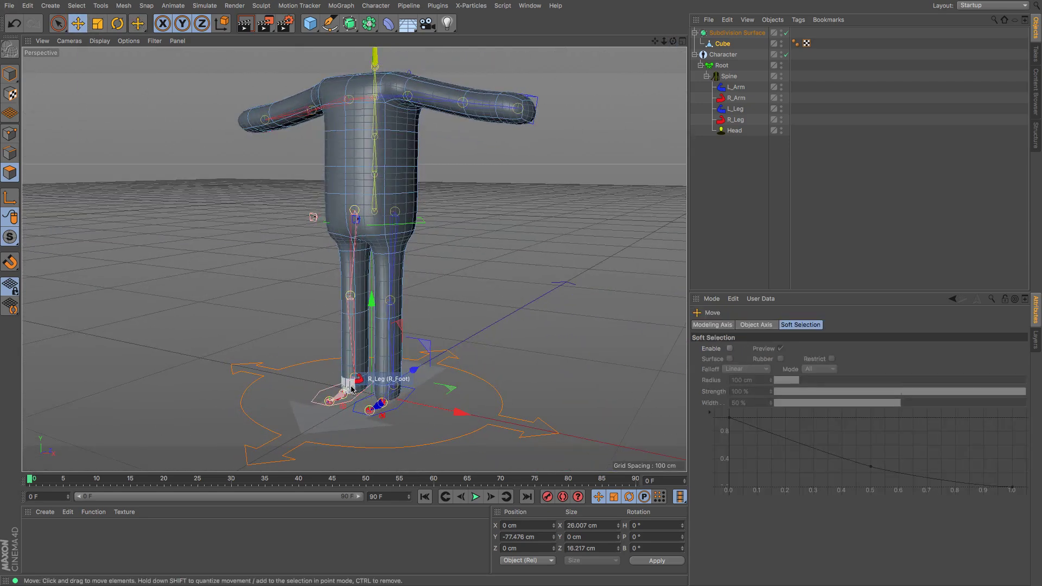
left_click(381, 391, "shift")
key("m")
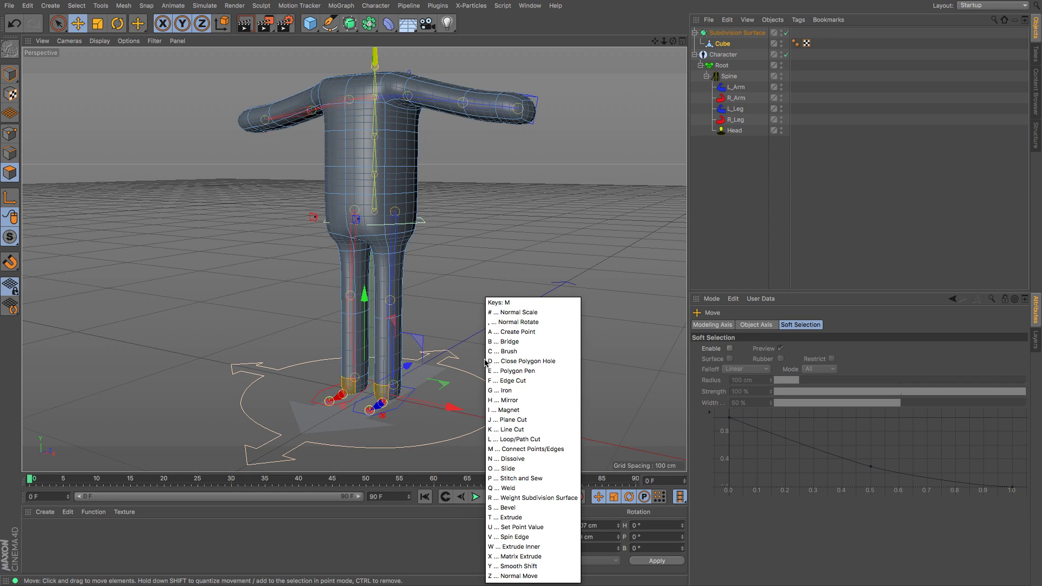
key("t")
left_click_drag(486, 362, 503, 363)
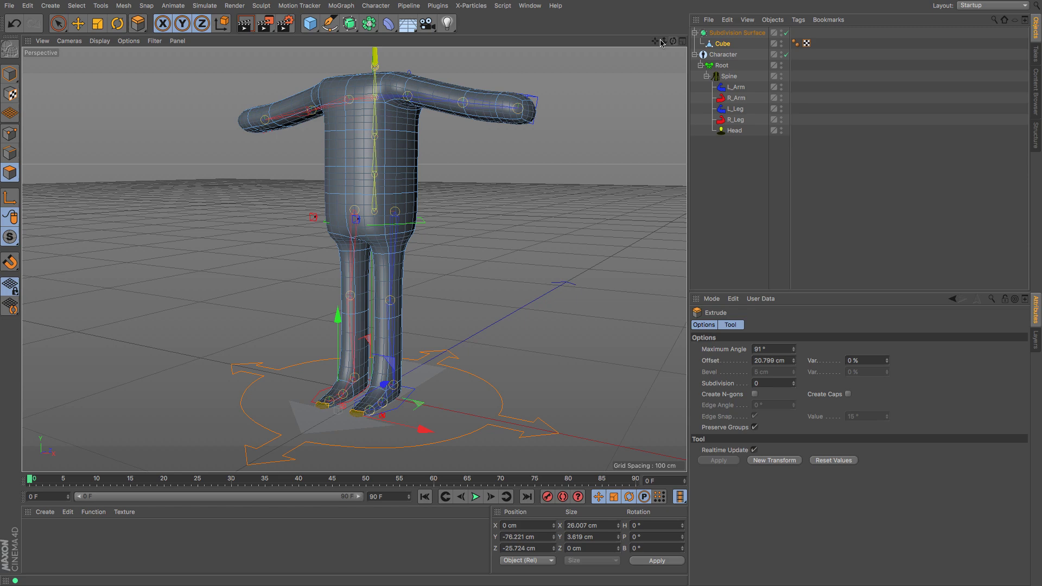
- Inset the torso's two top polygons together by about 11.6 cm with Preserve Groups on, and check the mesh without subdivision
left_click_drag(655, 41, 677, 88)
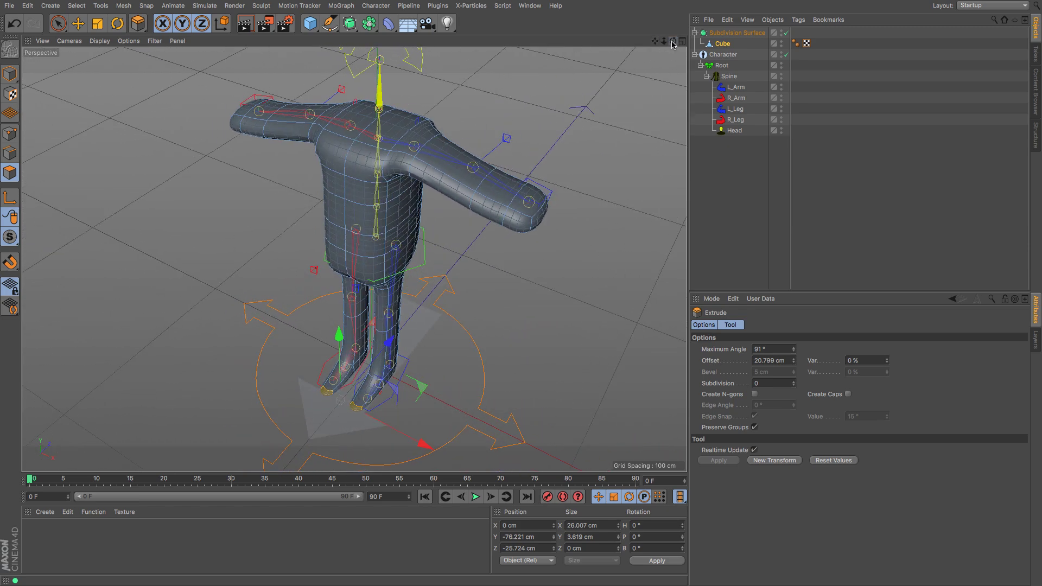
left_click(78, 23)
left_click(351, 118)
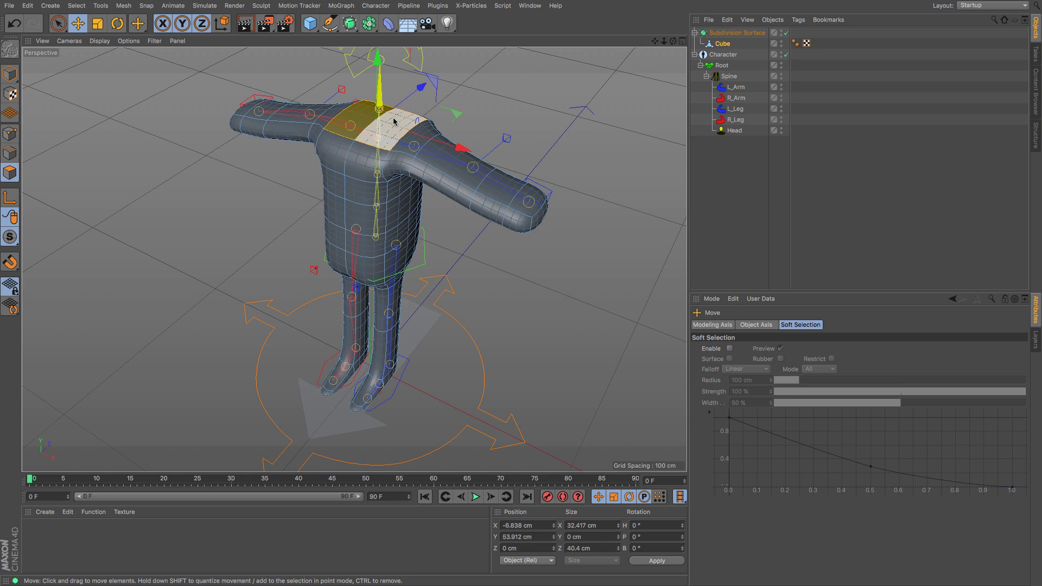
left_click(394, 121, "shift")
key("m")
key("w")
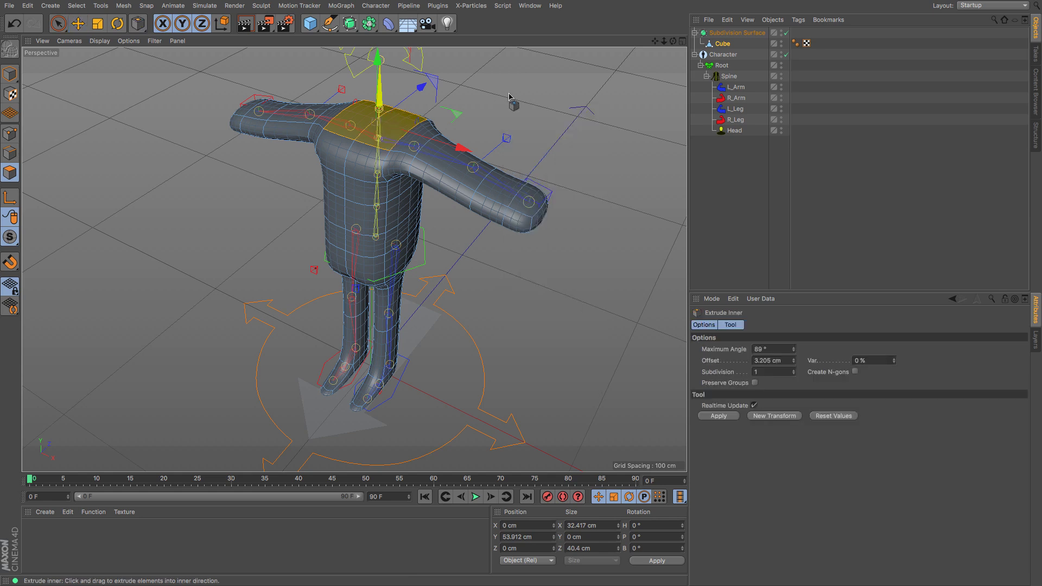
left_click(755, 383)
left_click_drag(614, 114, 640, 113)
left_click(788, 34)
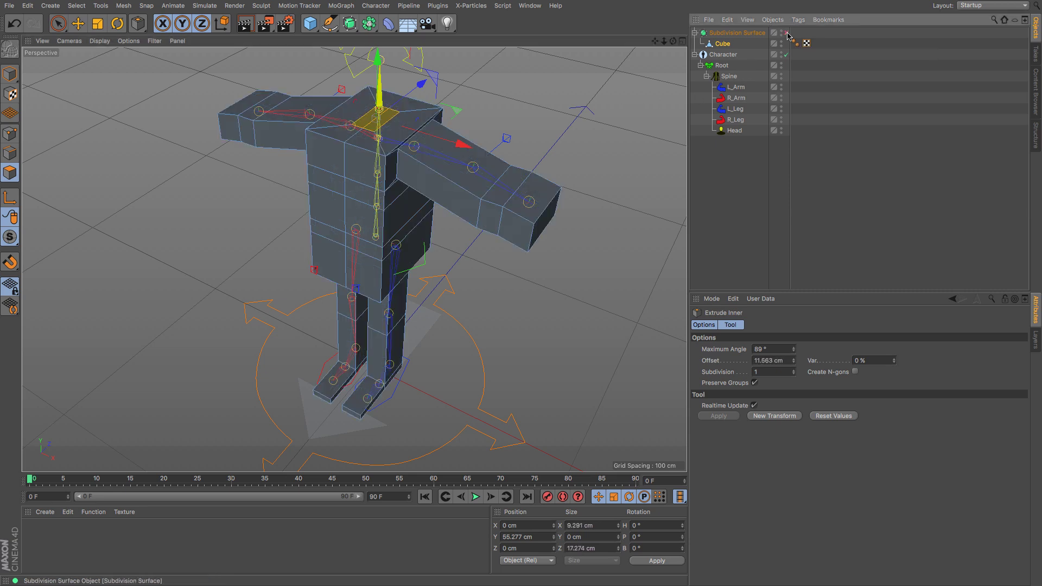
left_click(788, 33)
- Extrude the inset polygons on top of the torso upward about 3.4 cm as a short neck
left_click_drag(651, 44, 652, 42)
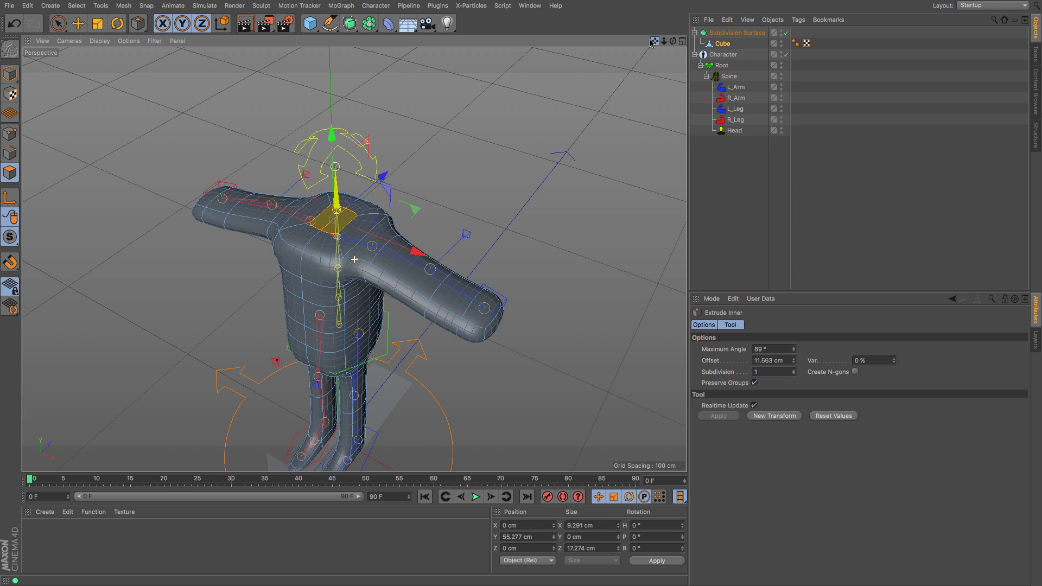
key("m")
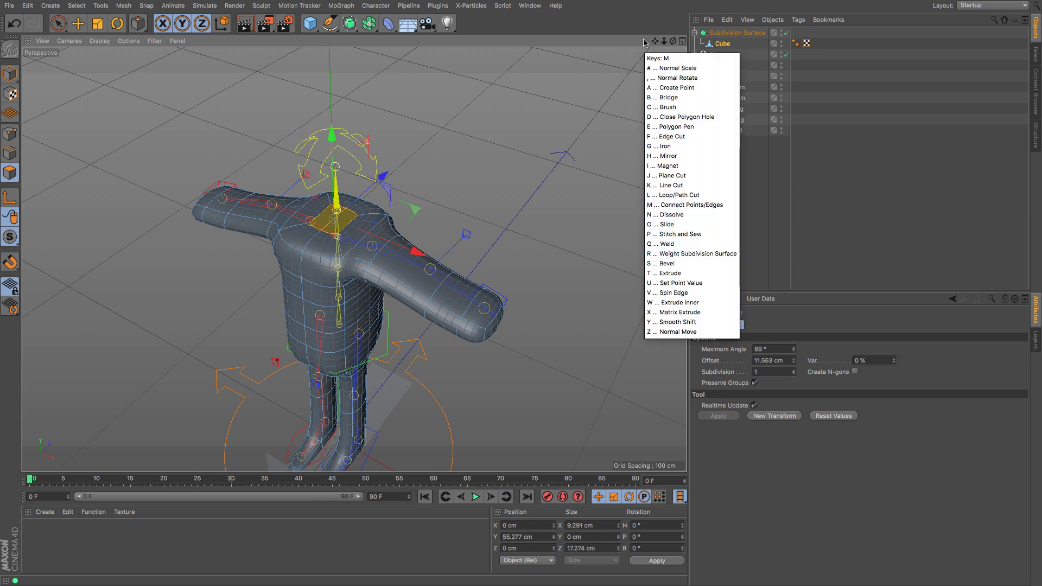
key("t")
left_click_drag(551, 111, 559, 115)
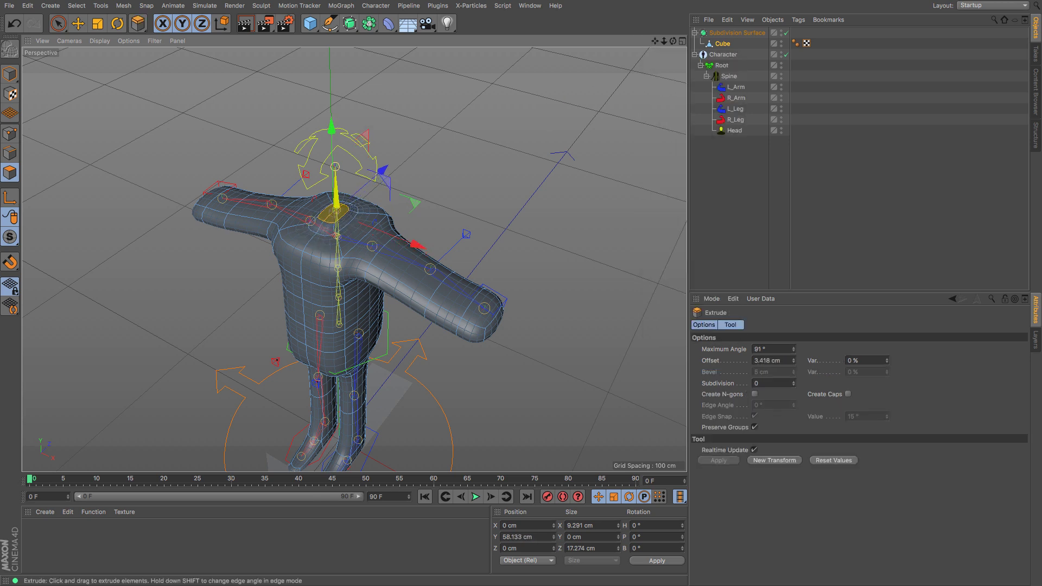
- Widen the neck's top polygons with Extrude Inner to about 38.9 by 46.9 cm and extrude them upward about 27.8 cm as the head
key("m")
key("w")
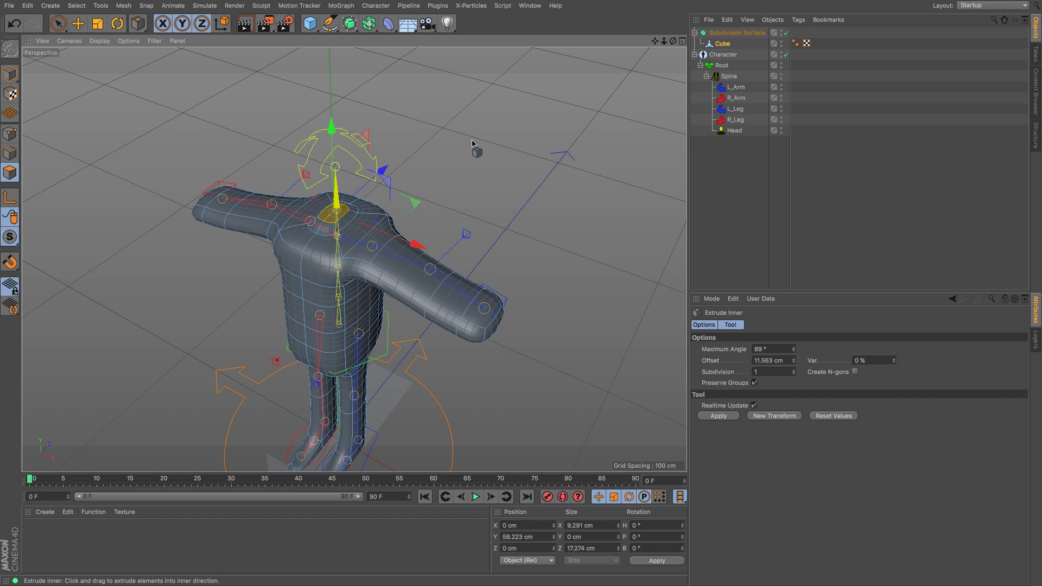
left_click_drag(474, 147, 495, 179)
key("m")
key("t")
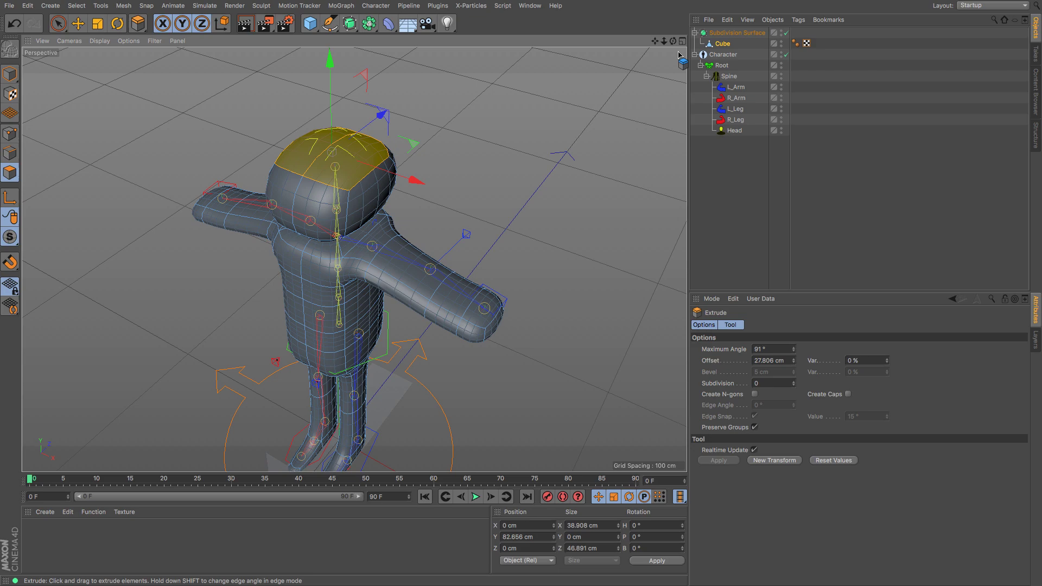
- Move the head's top polygons upward about 3.8 cm to Y 86.5 cm in the side view
left_click_drag(673, 41, 565, 81)
left_click_drag(354, 259, 354, 258)
key("F4")
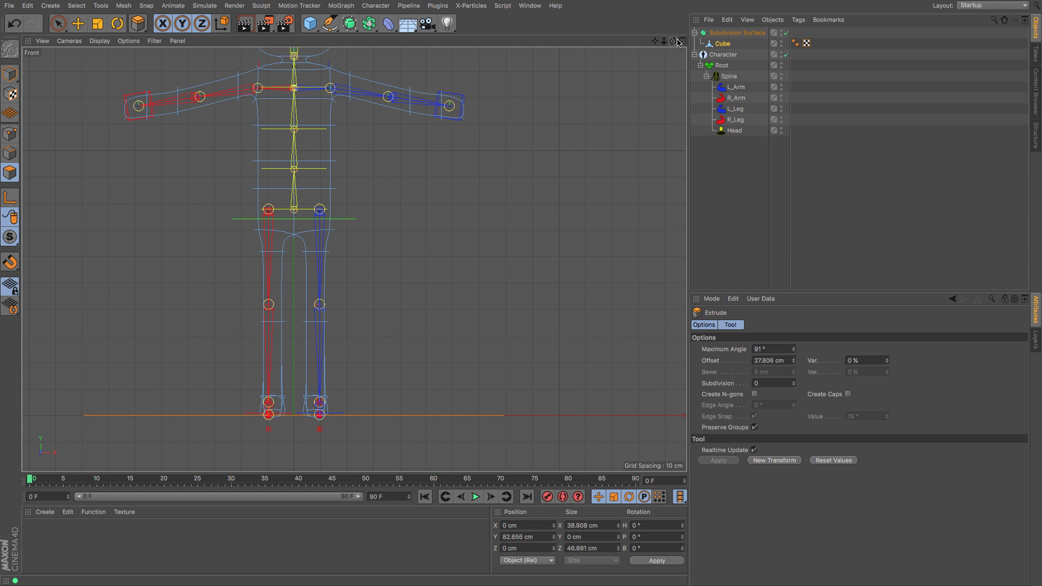
key("F3")
scroll(347, 122, "up", 6)
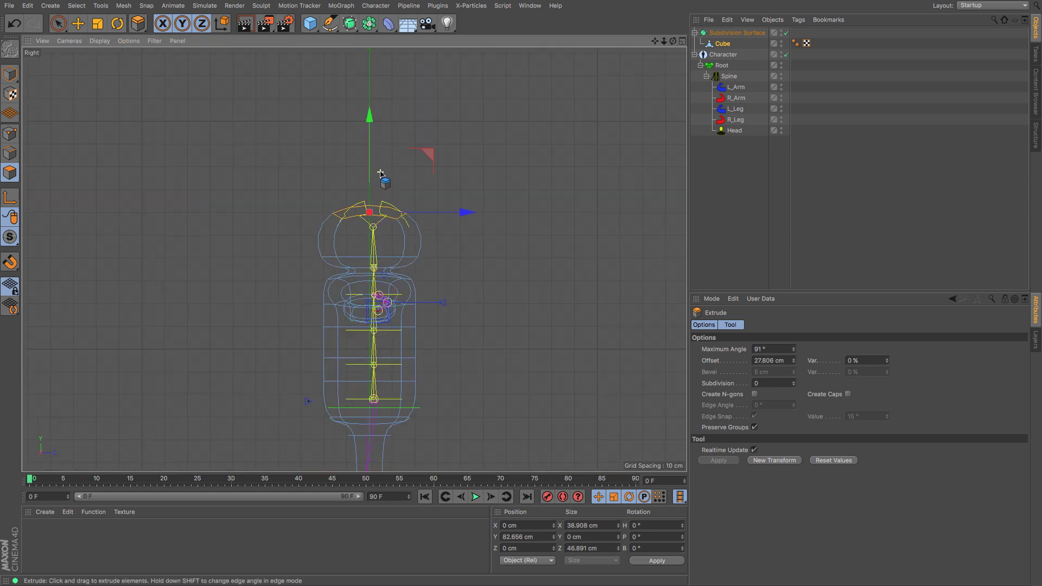
scroll(381, 174, "up", 3)
- Loop-select the polygons around the head without subdivision, scale them to about 29.3 by 21 by 35.4 cm, and re-enable the subdivision surface
left_click(785, 33)
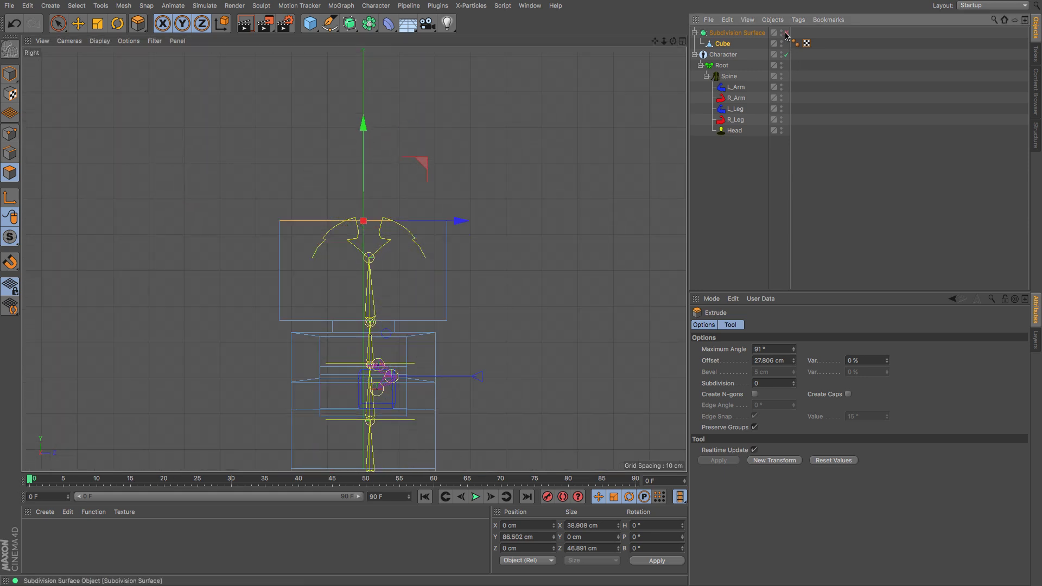
key("F1")
left_click_drag(673, 43, 352, 259)
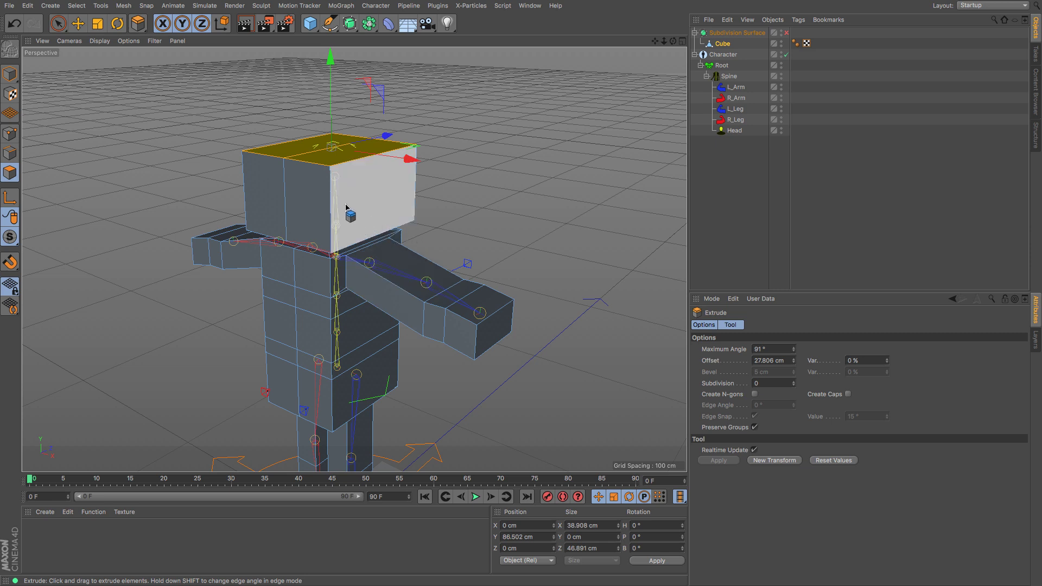
key("u")
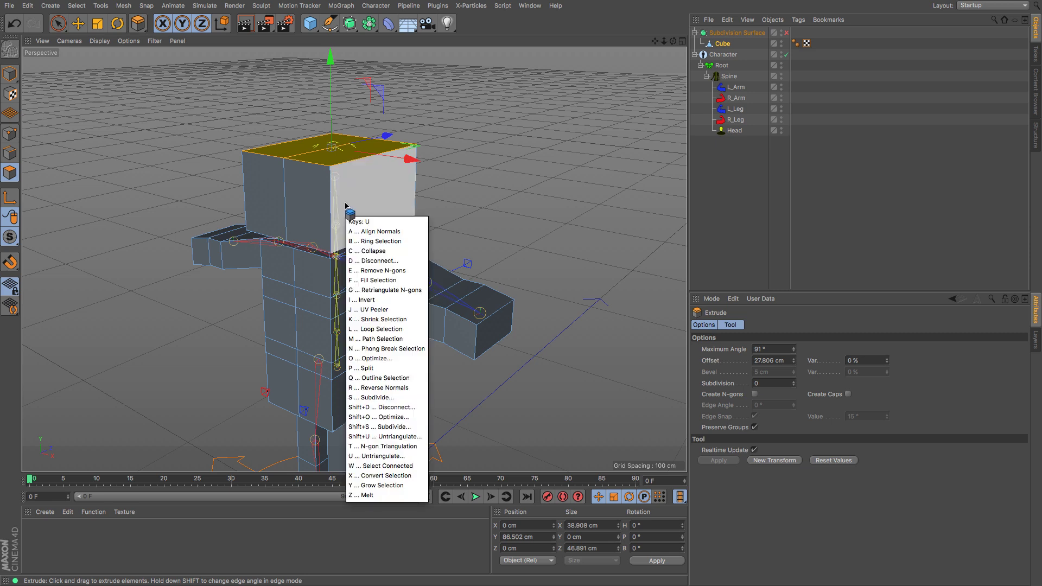
key("l")
left_click(337, 207)
key("t")
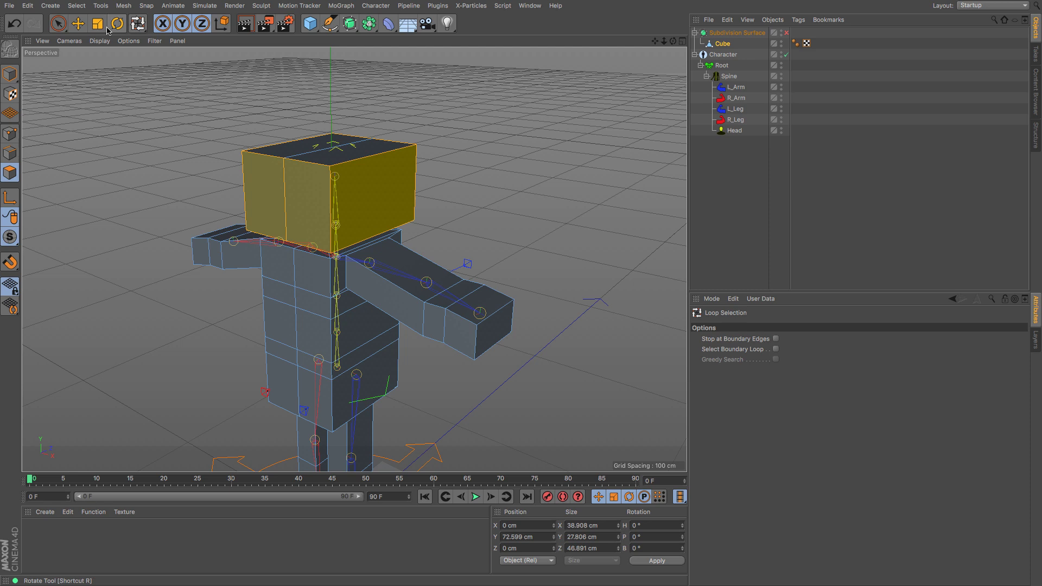
mouse_move(394, 168)
left_mouse_down()
mouse_move(406, 182)
mouse_move(401, 170)
left_mouse_up()
key("F2")
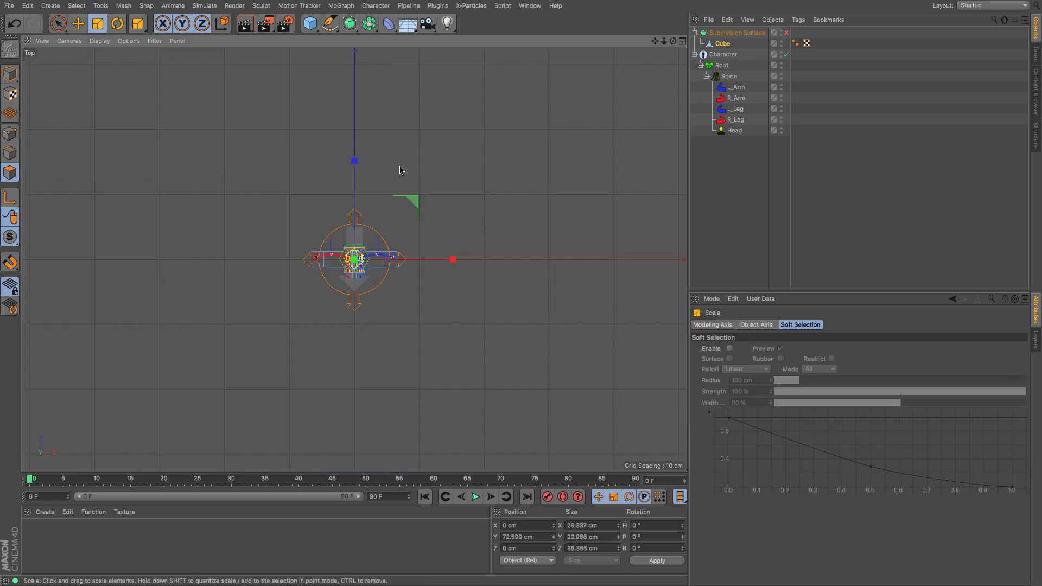
left_click(785, 33)
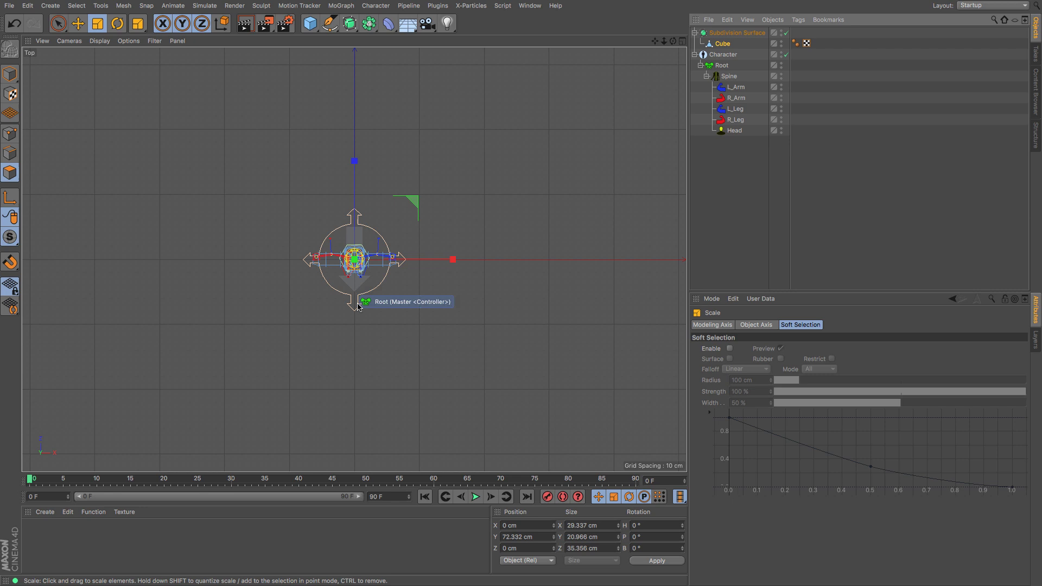
- Select the front points along both arms, including hidden ones, and move them back about 8 cm to thin the arms
scroll(356, 296, "up", 5)
left_click(356, 296)
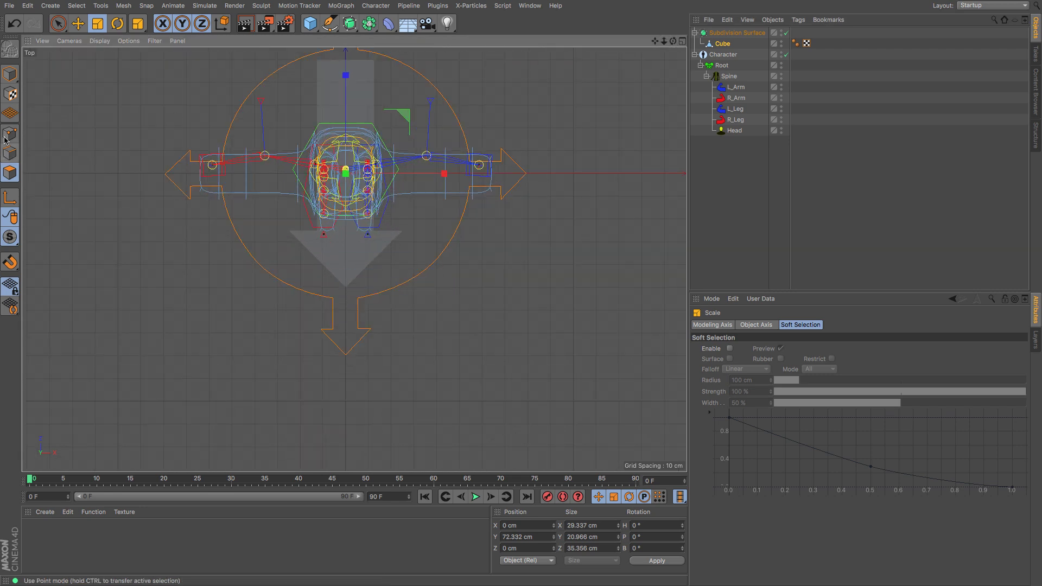
left_click(10, 134)
left_click(58, 23)
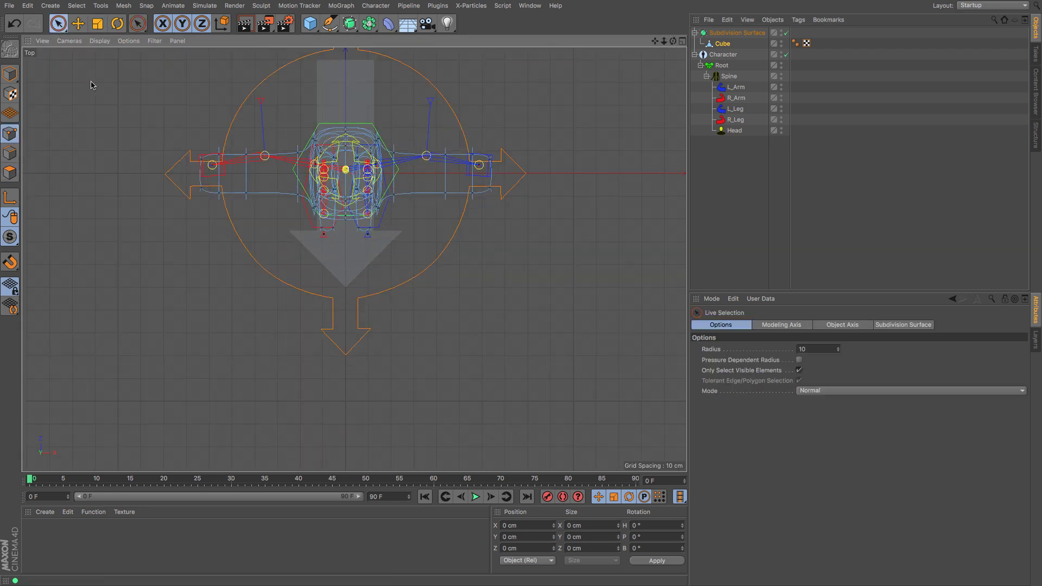
left_click(800, 371)
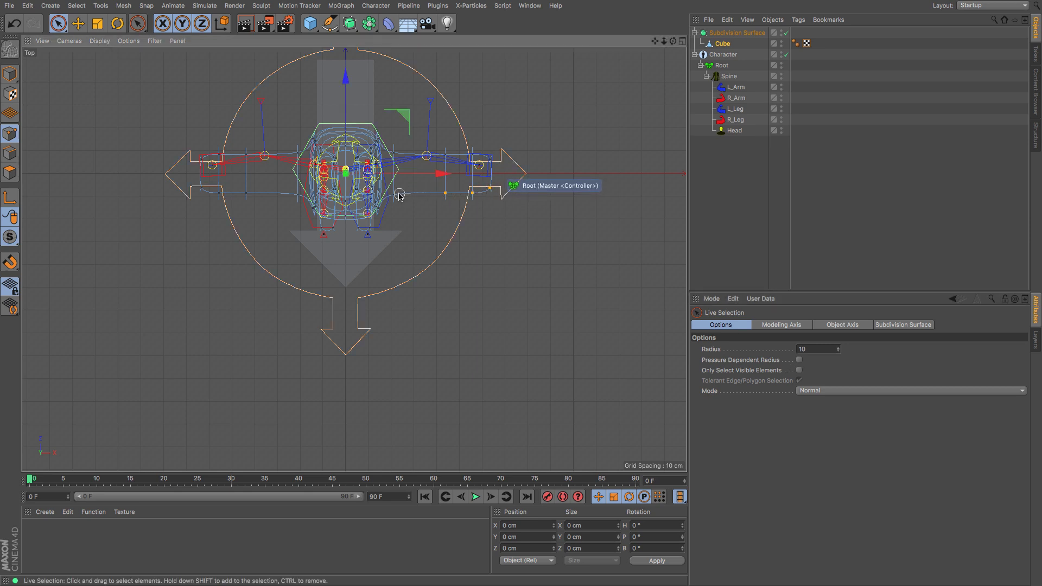
left_click(399, 196)
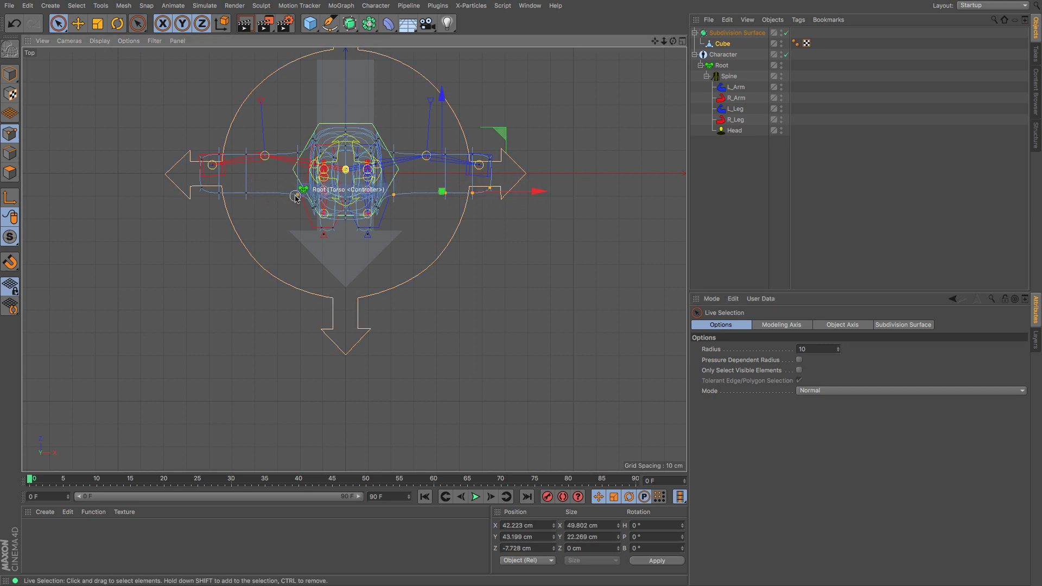
left_click_drag(196, 189, 193, 189, "shift")
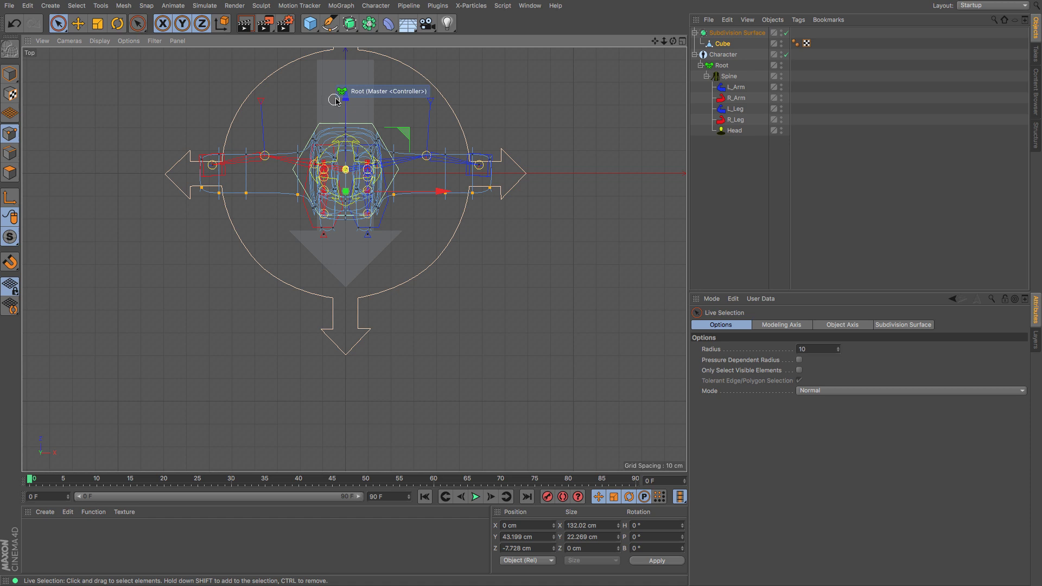
left_click_drag(345, 98, 348, 76)
key("F1")
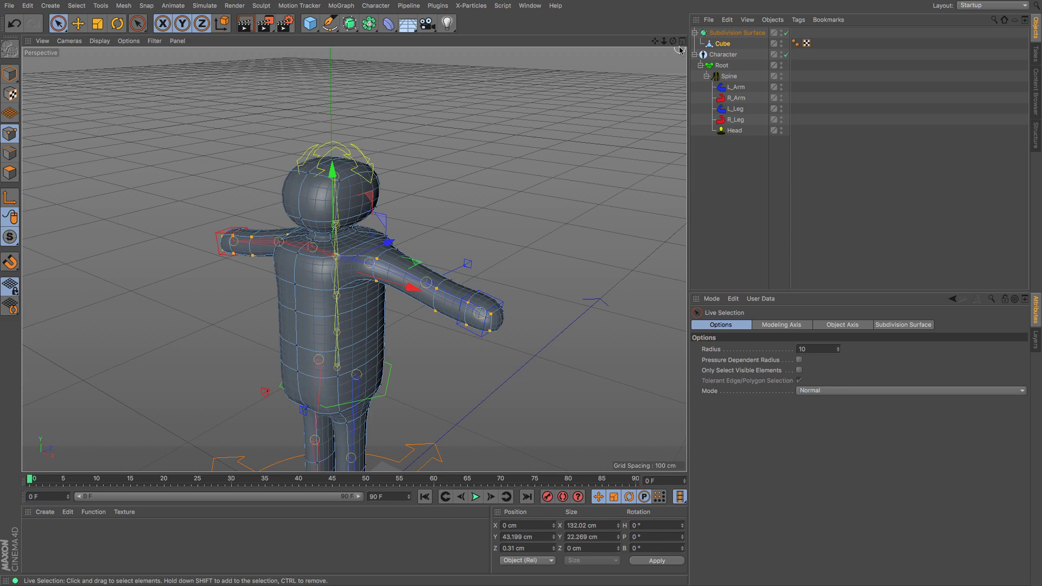
left_click_drag(673, 41, 644, 201)
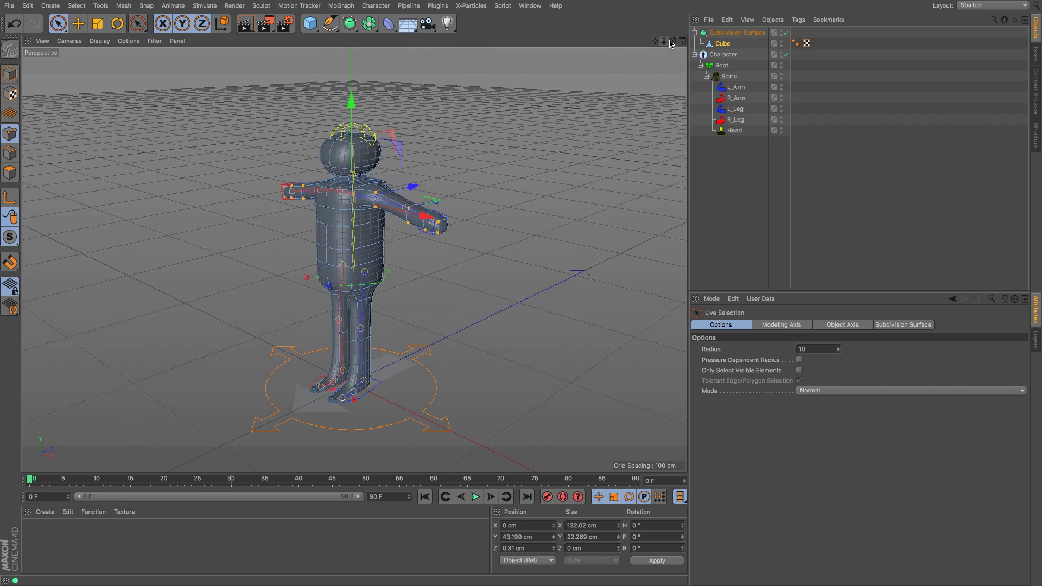
left_click_drag(672, 43, 649, 46)
- Deselect the body mesh and switch the Character object to Adjust mode
left_click(733, 181)
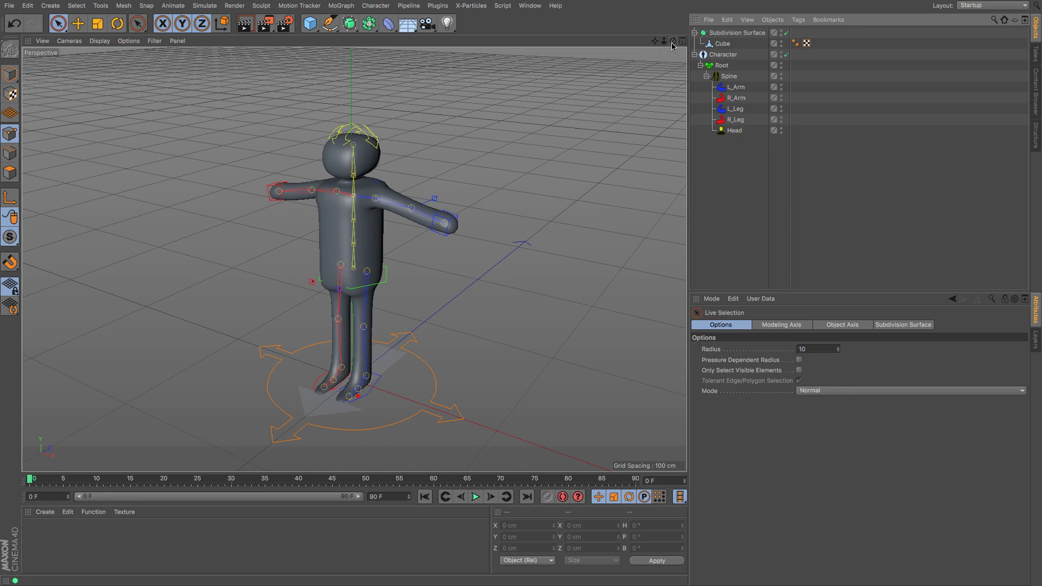
left_click_drag(673, 41, 697, 43)
left_click_drag(546, 59, 533, 62)
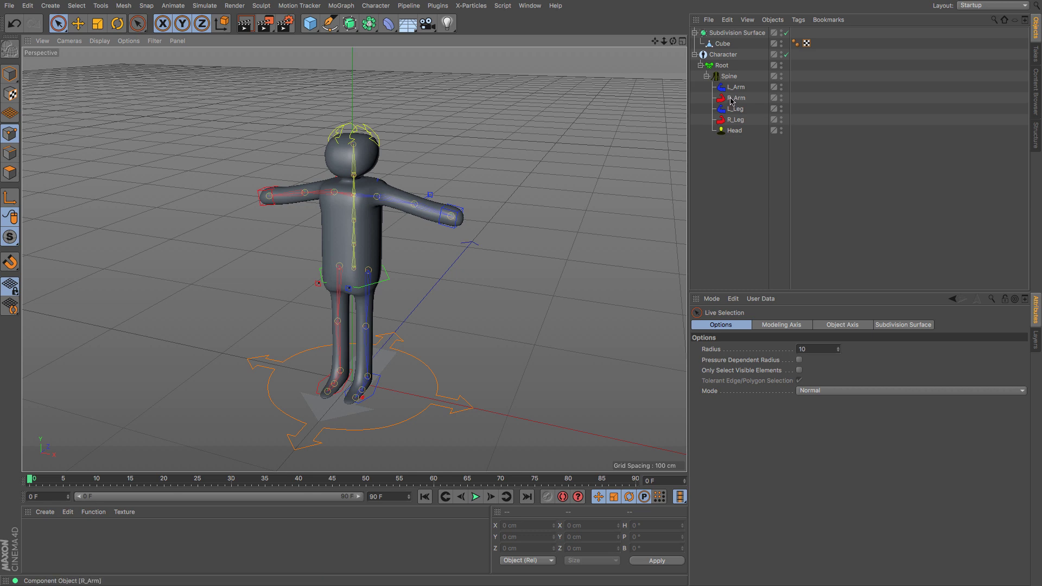
left_click(724, 55)
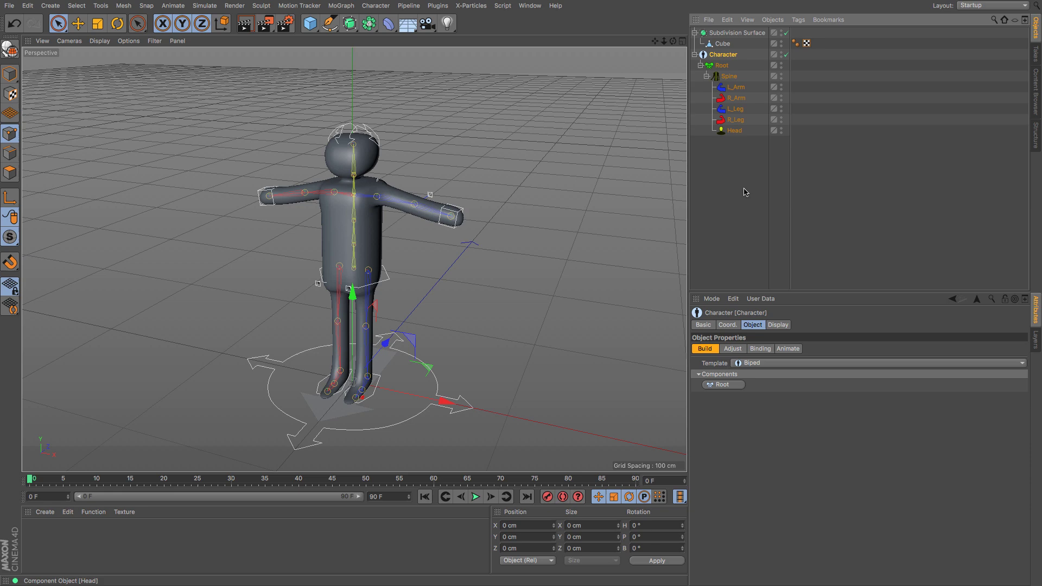
left_click(736, 350)
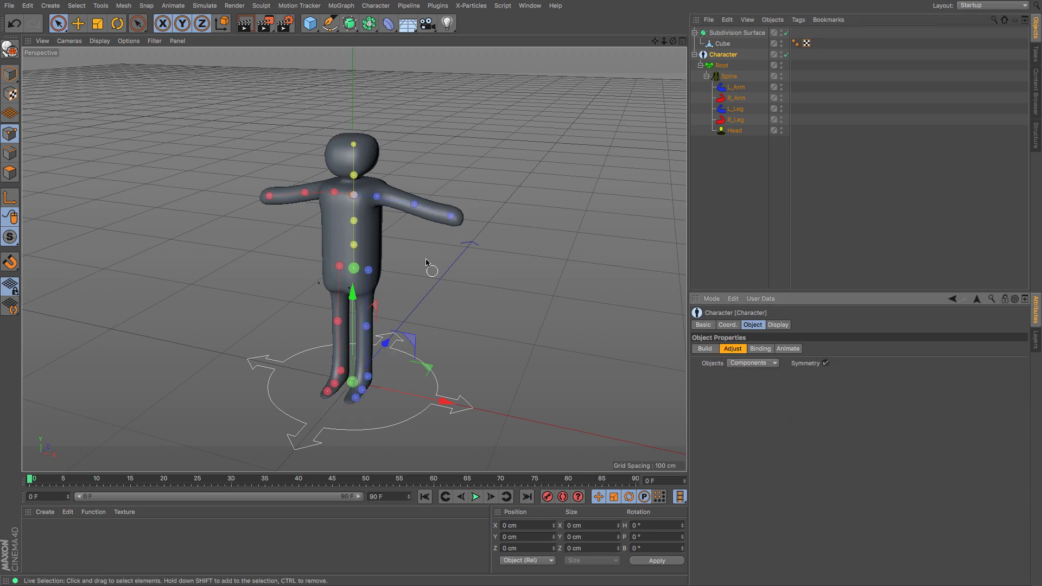
- In Model mode, move the left leg's toe joint forward along the foot so the toe chain reaches the foot's tip
left_click_drag(673, 41, 353, 259)
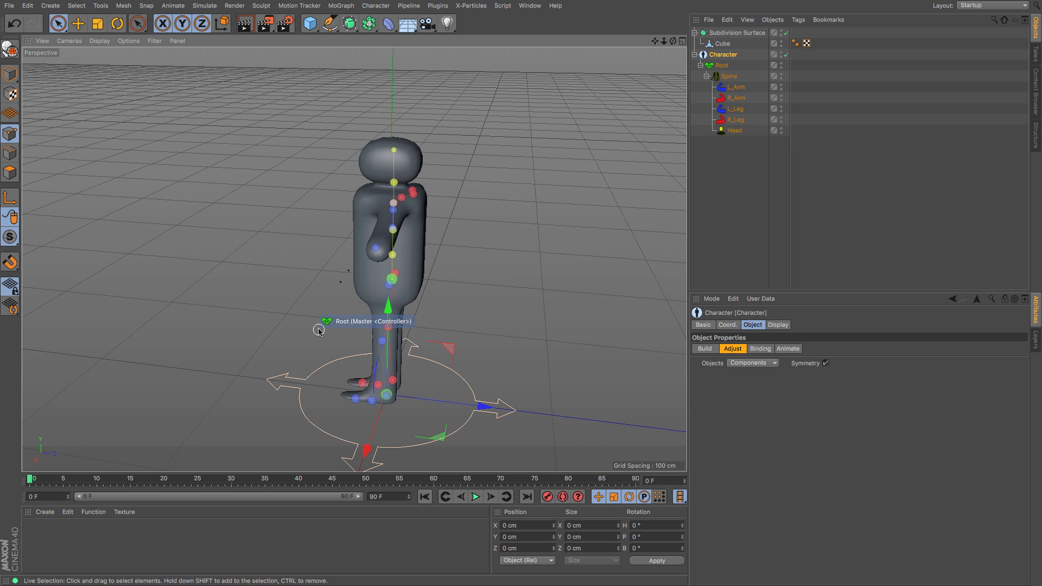
key("e")
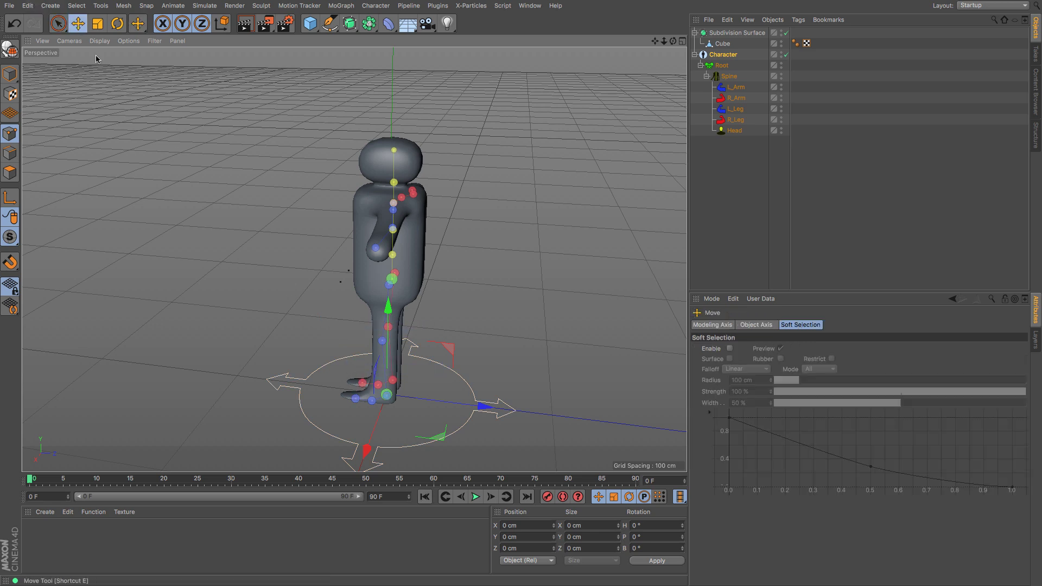
left_click(362, 385)
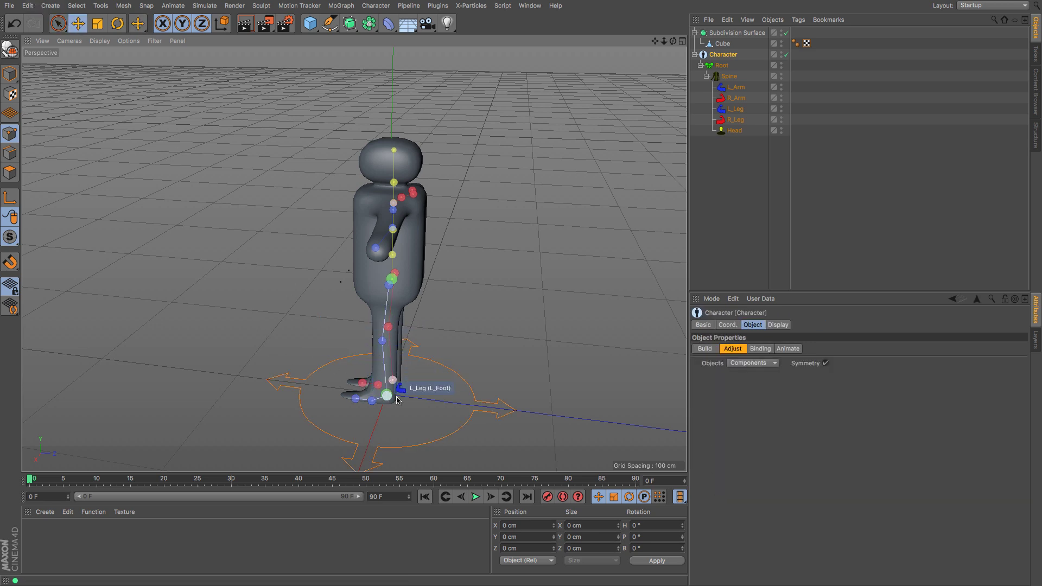
scroll(363, 384, "up", 6)
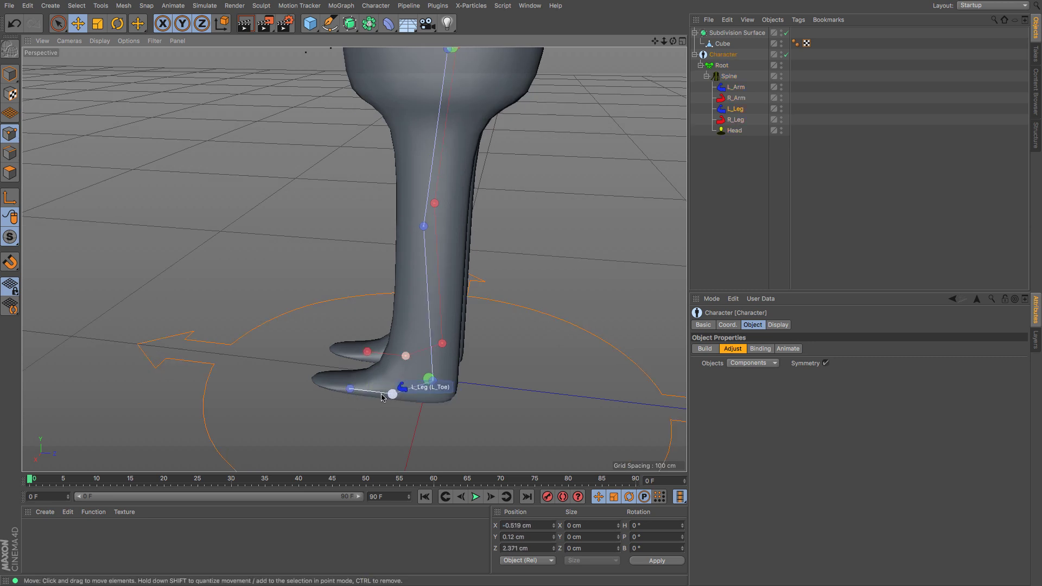
left_click(10, 74)
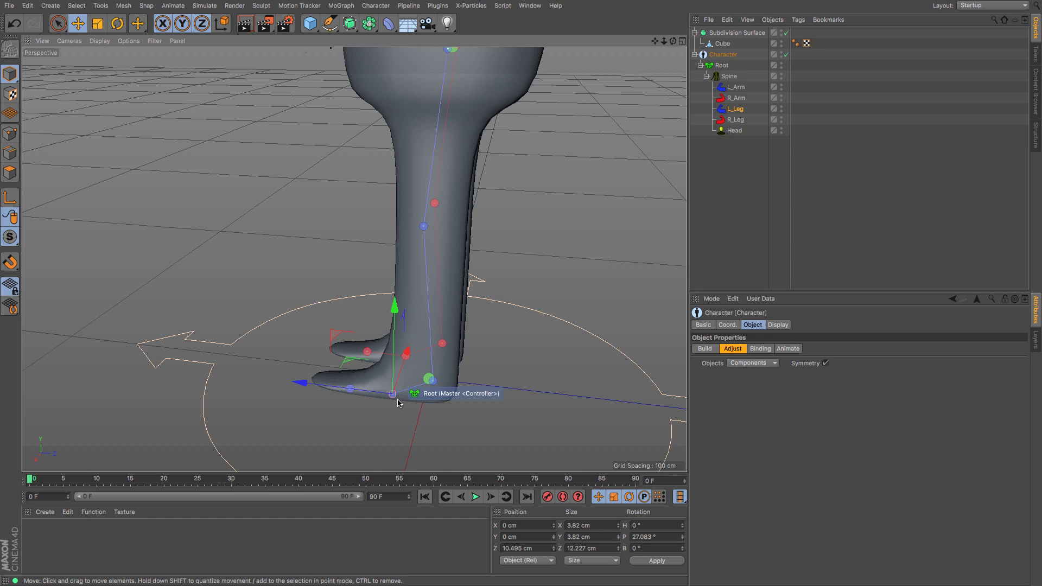
left_click_drag(308, 386, 271, 386)
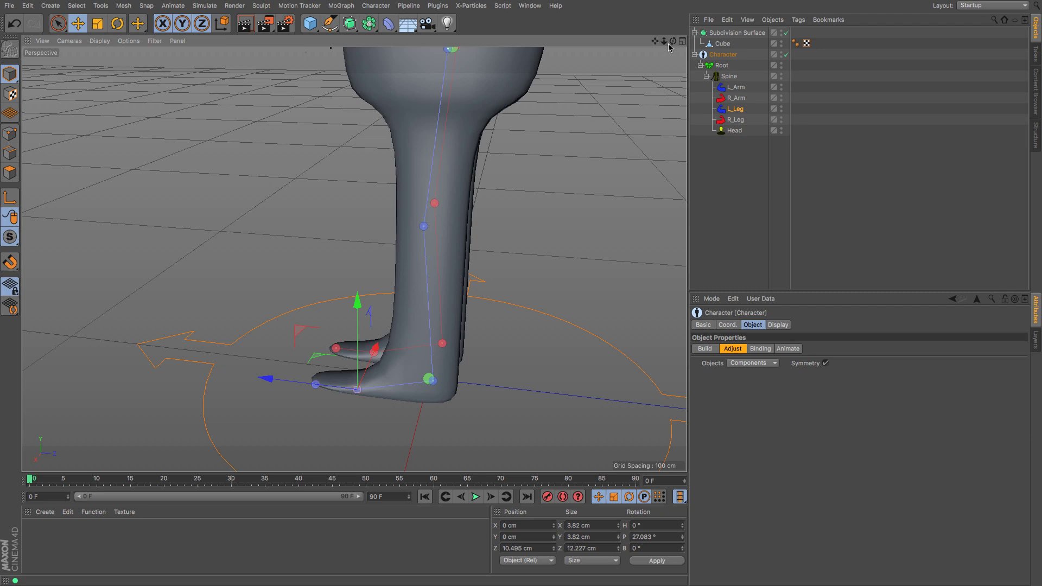
- Raise the left arm's shoulder joint in the front view to the upper part of the arm's base
left_click_drag(674, 41, 706, 43)
left_click_drag(640, 49, 646, 335)
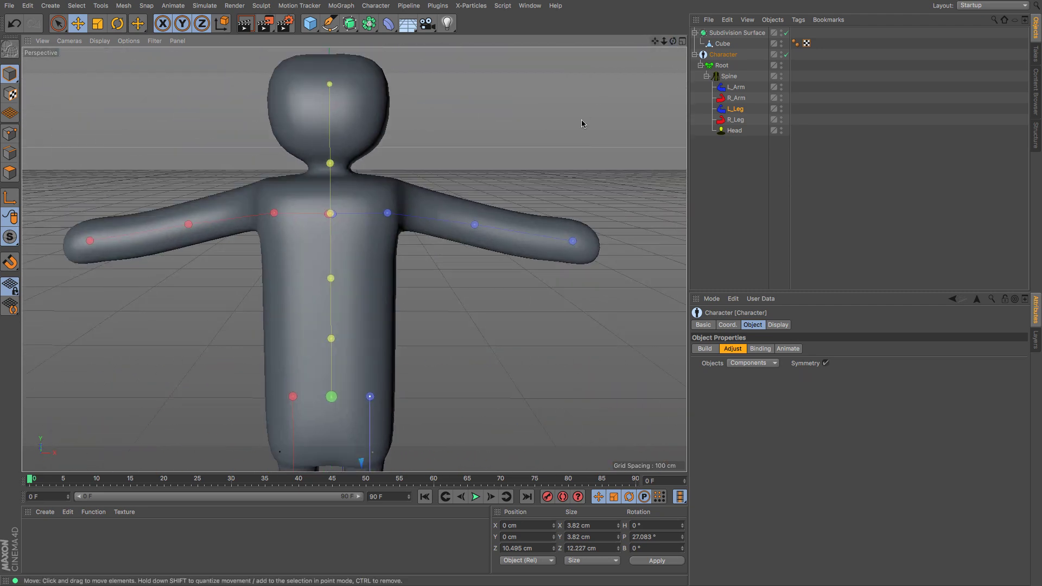
key("F4")
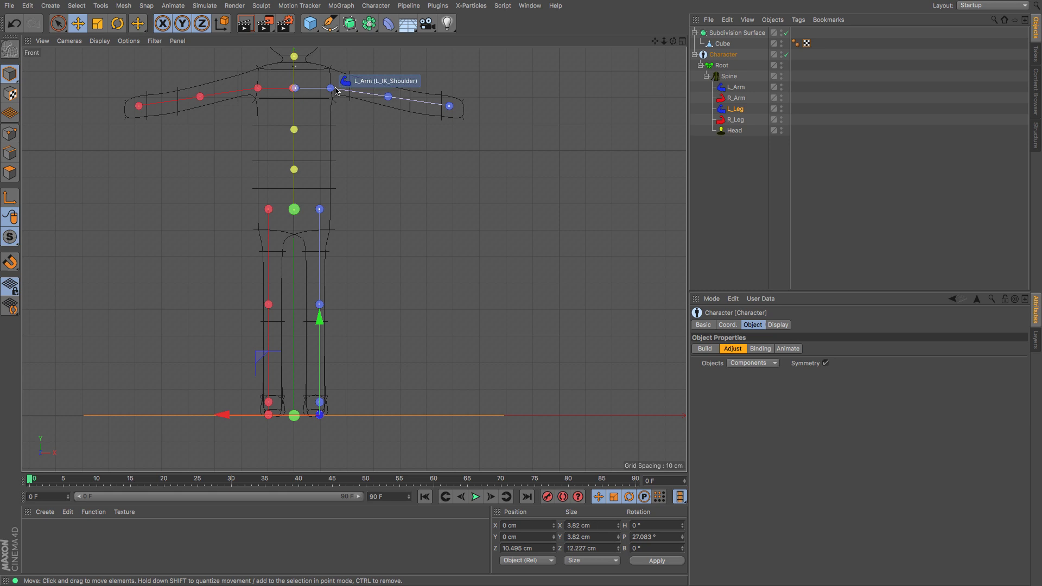
left_click_drag(331, 89, 333, 83)
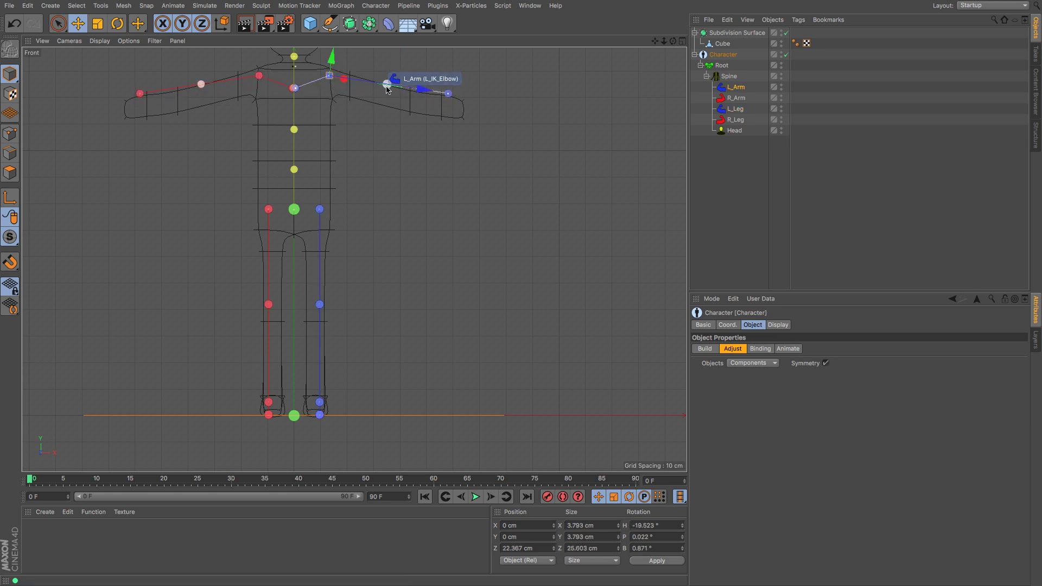
- Move the left elbow joint outward and down along the arm's centre, and pull the hand joint back inside the arm's end
left_click_drag(387, 89, 402, 103)
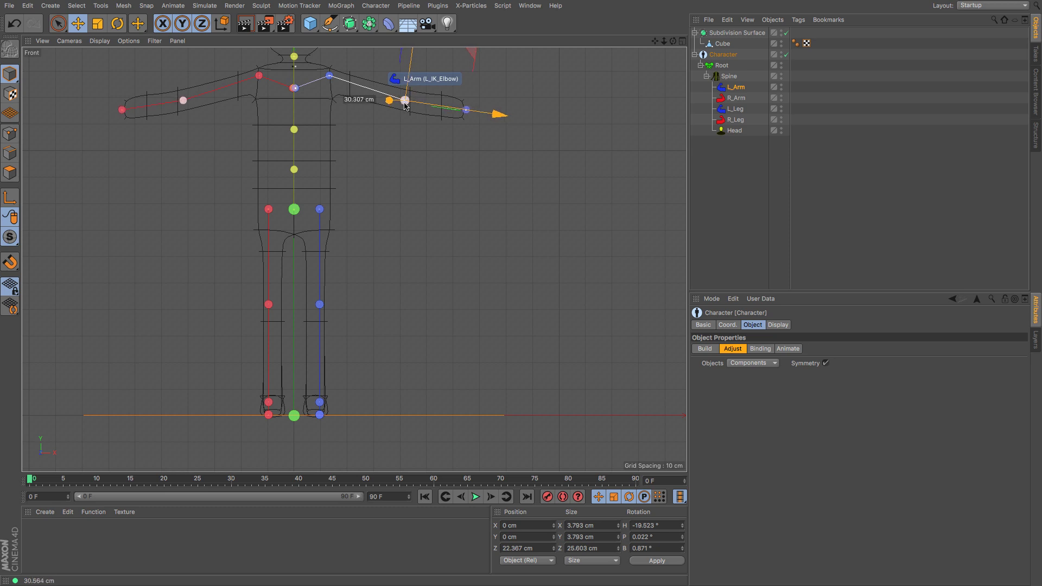
left_click_drag(405, 104, 405, 105)
left_click(456, 139)
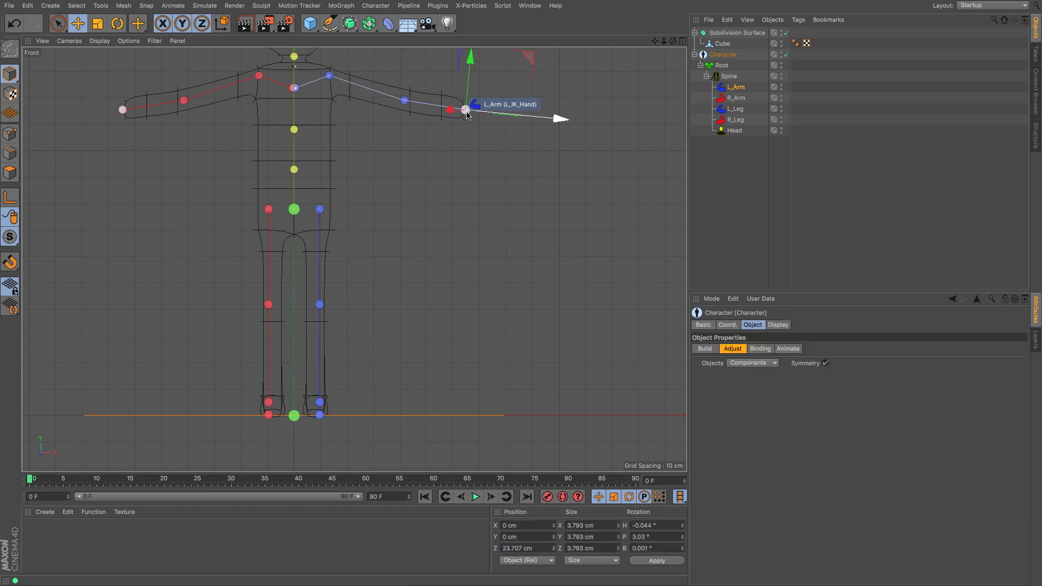
left_click_drag(467, 114, 444, 111)
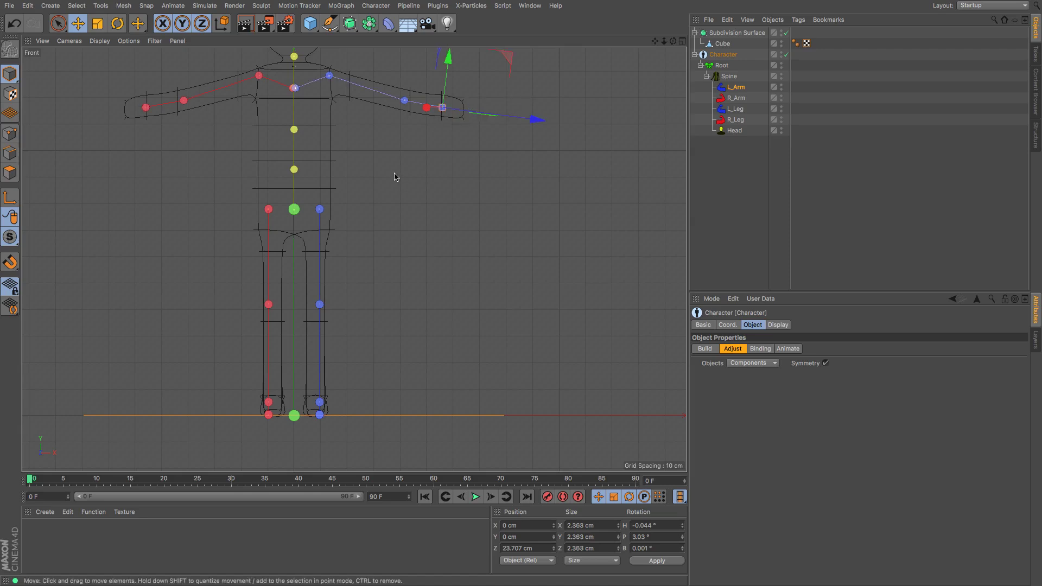
- Lower the neck joint slightly onto the mesh's neck and raise the head joint to the top of the head
left_click_drag(664, 41, 696, 153)
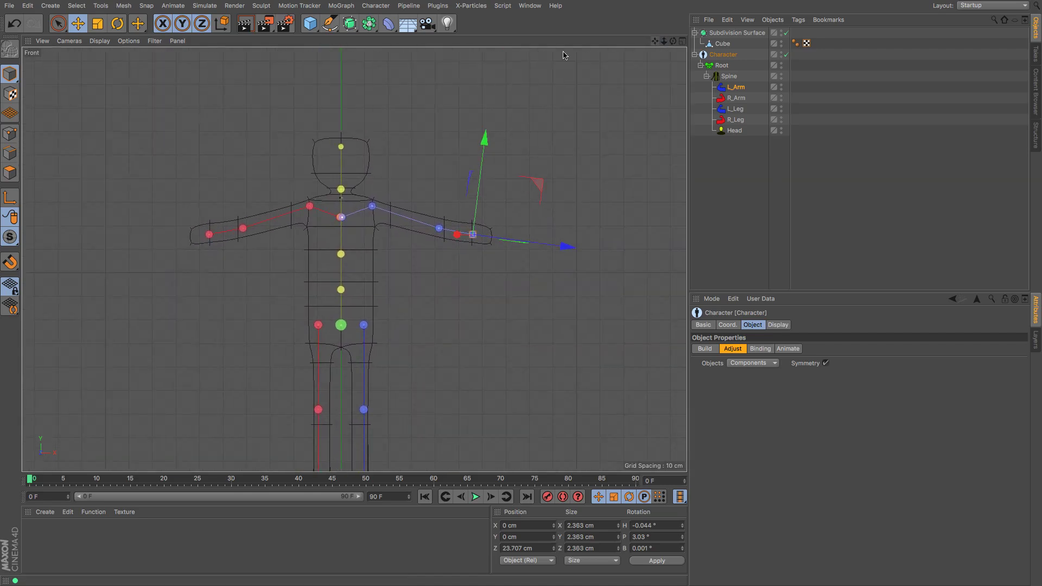
left_click(342, 193)
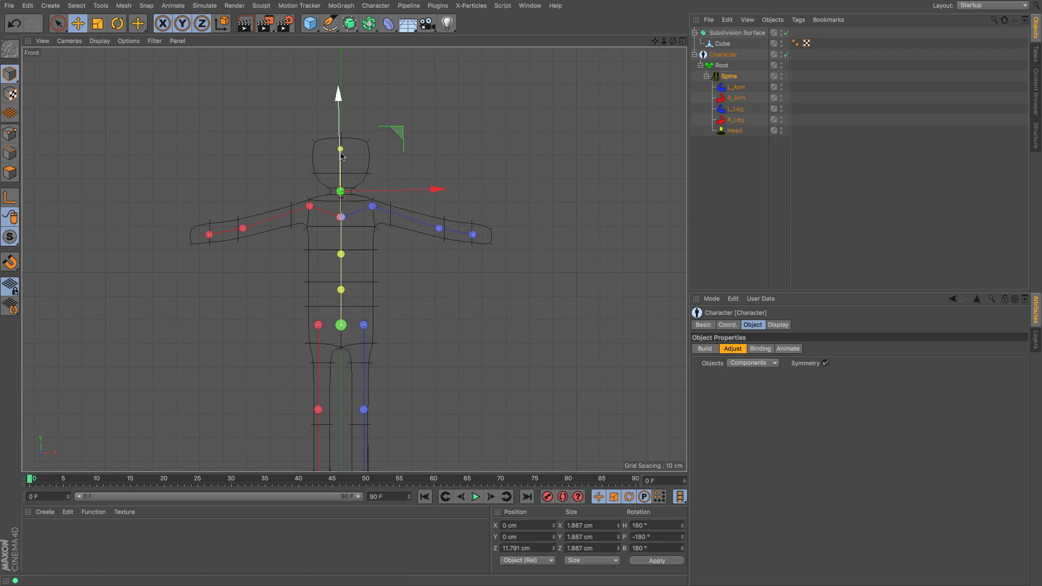
left_click_drag(342, 152, 343, 143)
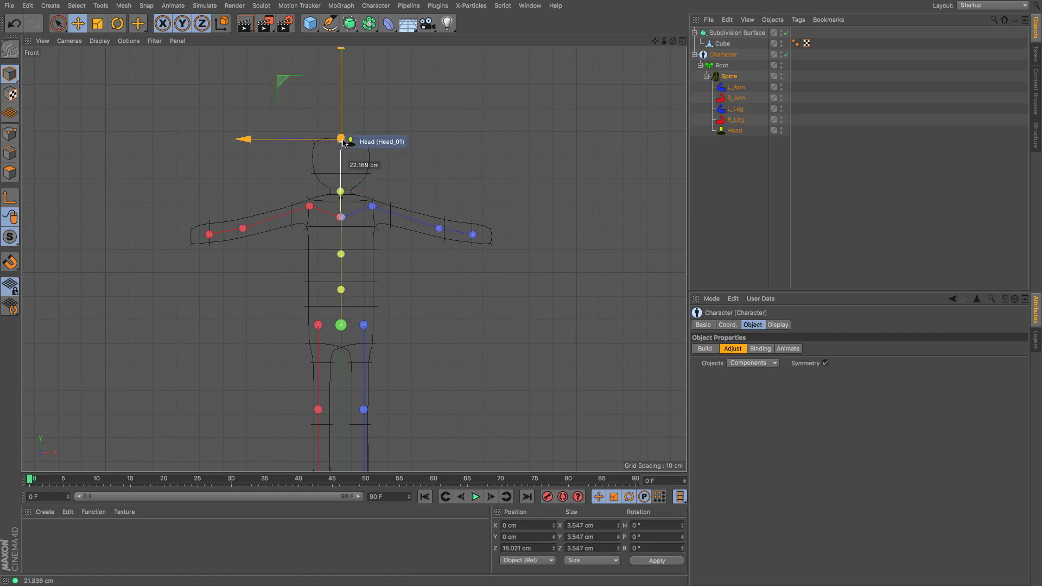
key("F1")
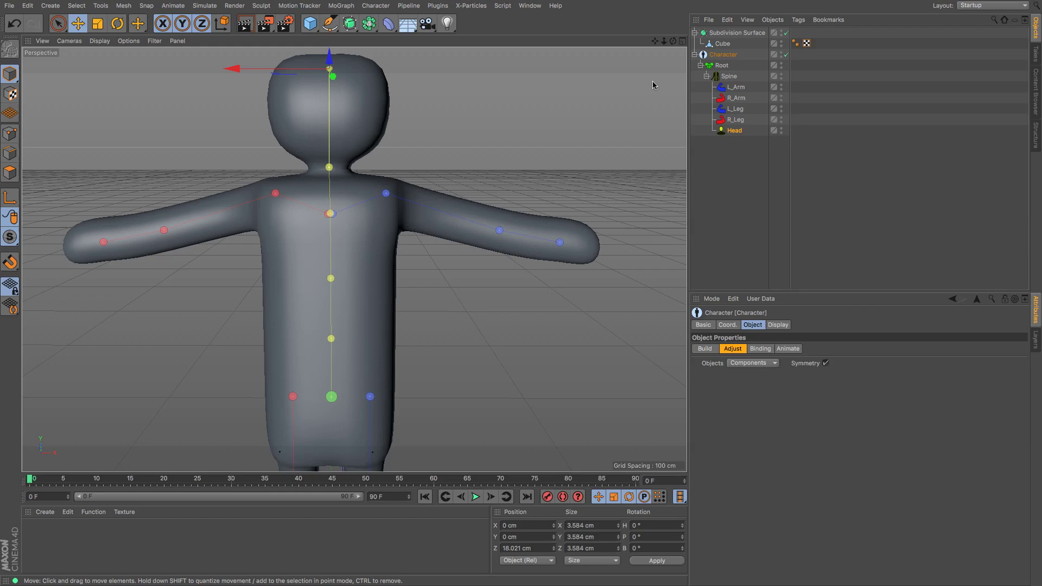
- Bind the Cube mesh to the character rig in Binding mode and select the Skin object nested under the Cube
left_click_drag(664, 42, 648, 0)
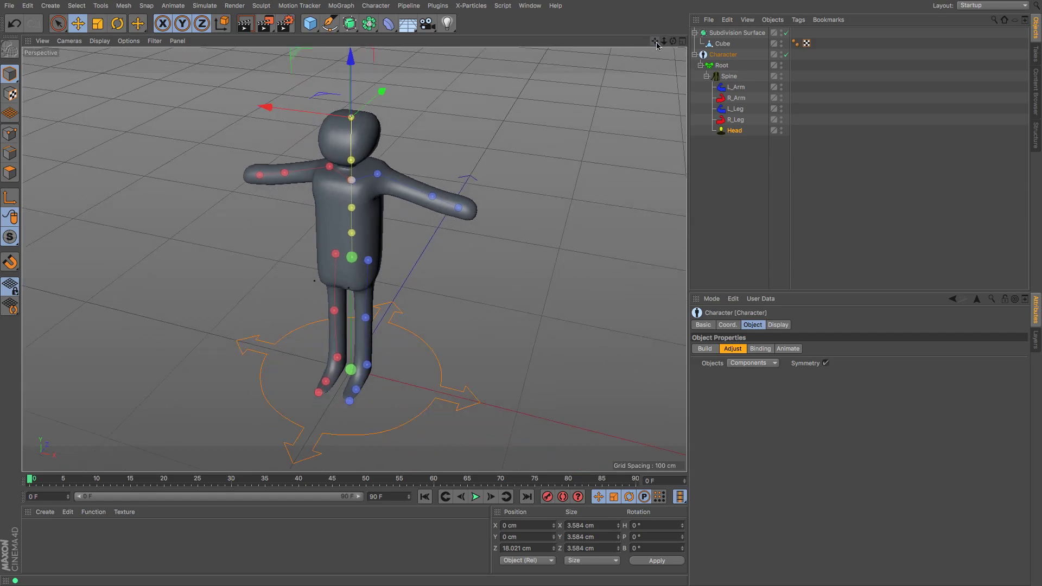
left_click_drag(664, 41, 521, 292)
left_click_drag(672, 44, 661, 46)
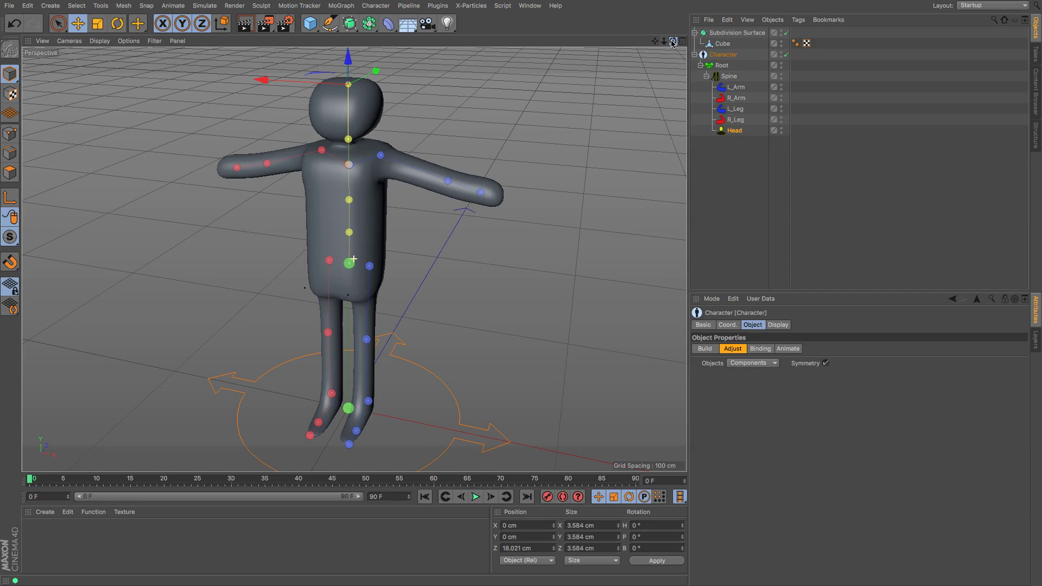
left_click(760, 350)
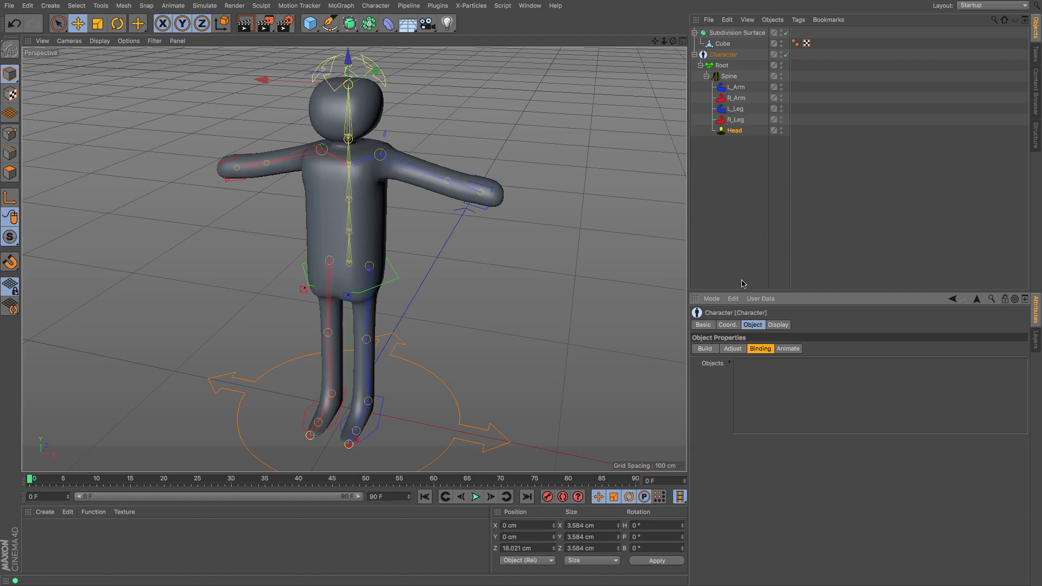
left_click_drag(722, 45, 749, 367)
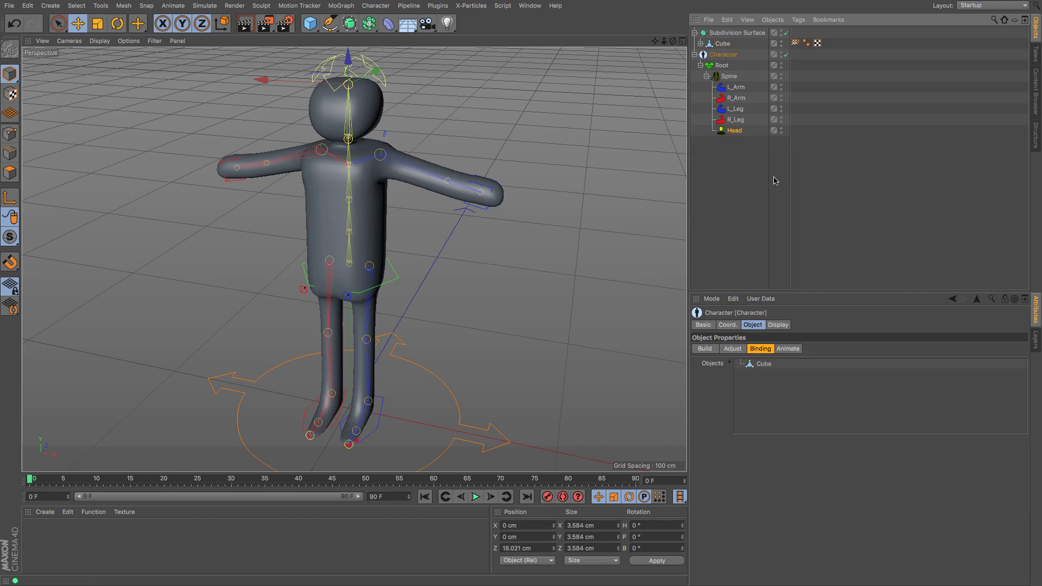
left_click(701, 43)
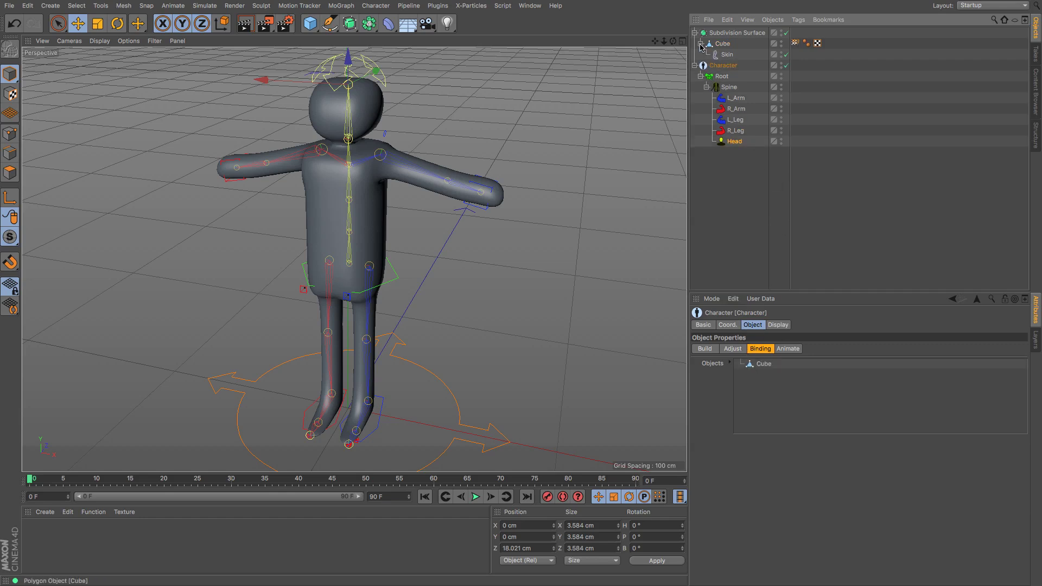
left_click(731, 56)
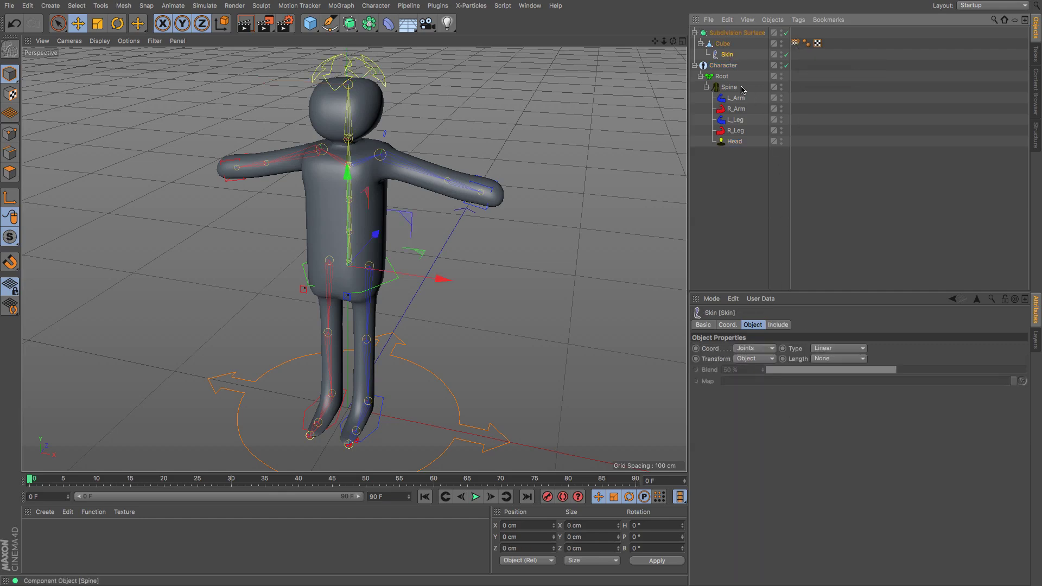
- Switch the Character object to Animate mode and activate the Move tool
left_click(724, 65)
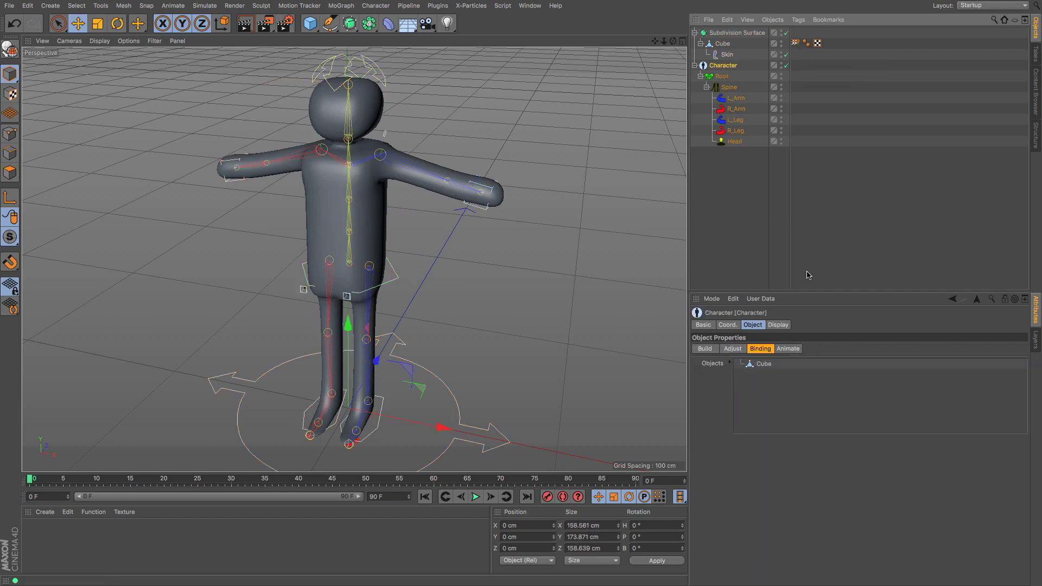
left_click(789, 349)
mouse_move(82, 22)
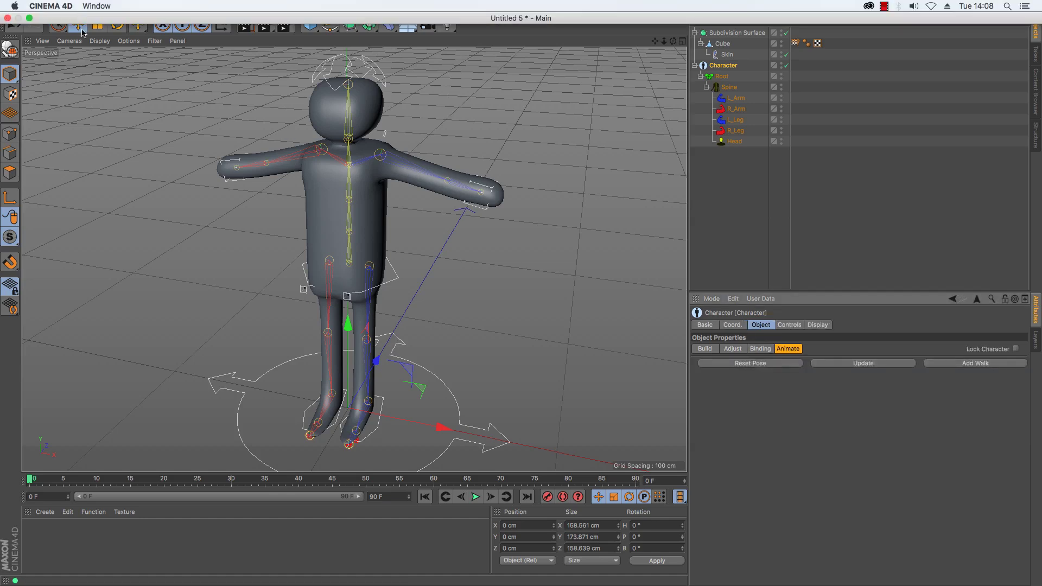
left_click(78, 24)
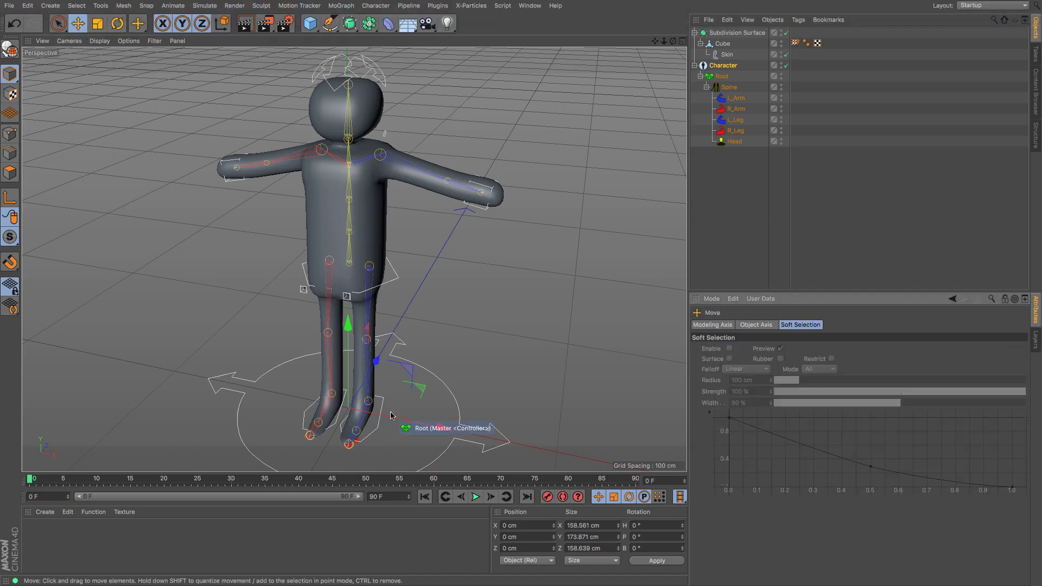
- Test the binding by moving the right leg and root controllers, undoing each move
left_click(736, 130)
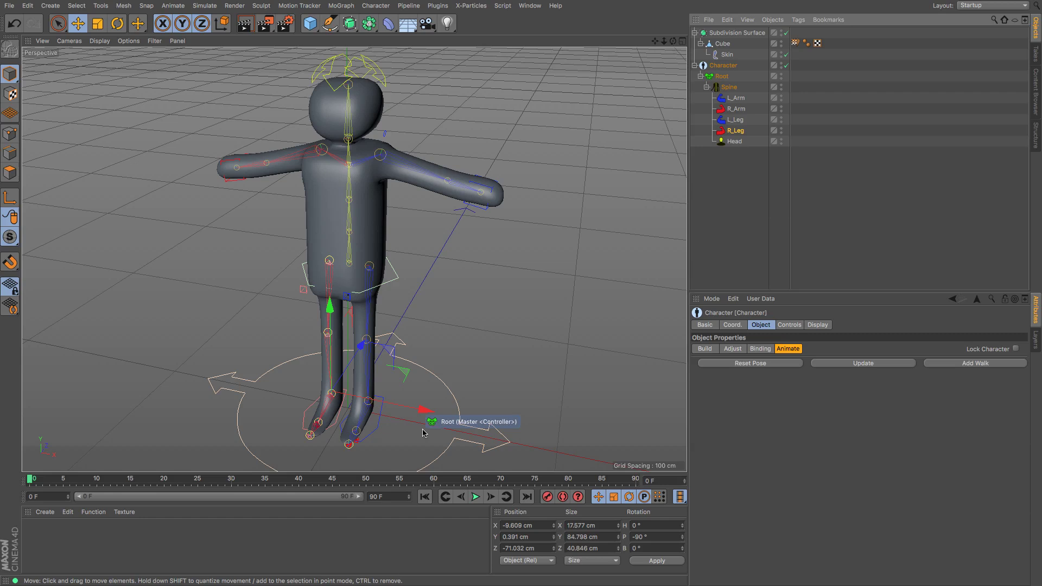
left_click_drag(424, 433, 415, 401)
key("super+z")
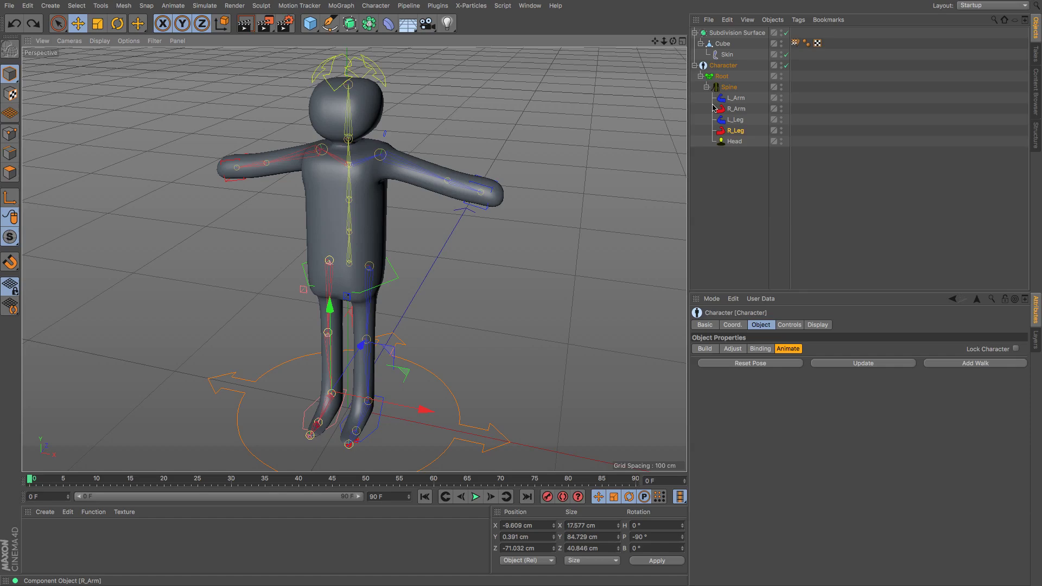
mouse_move(349, 173)
left_mouse_down()
mouse_move(353, 248)
mouse_move(354, 162)
mouse_move(350, 249)
mouse_move(353, 166)
left_mouse_up()
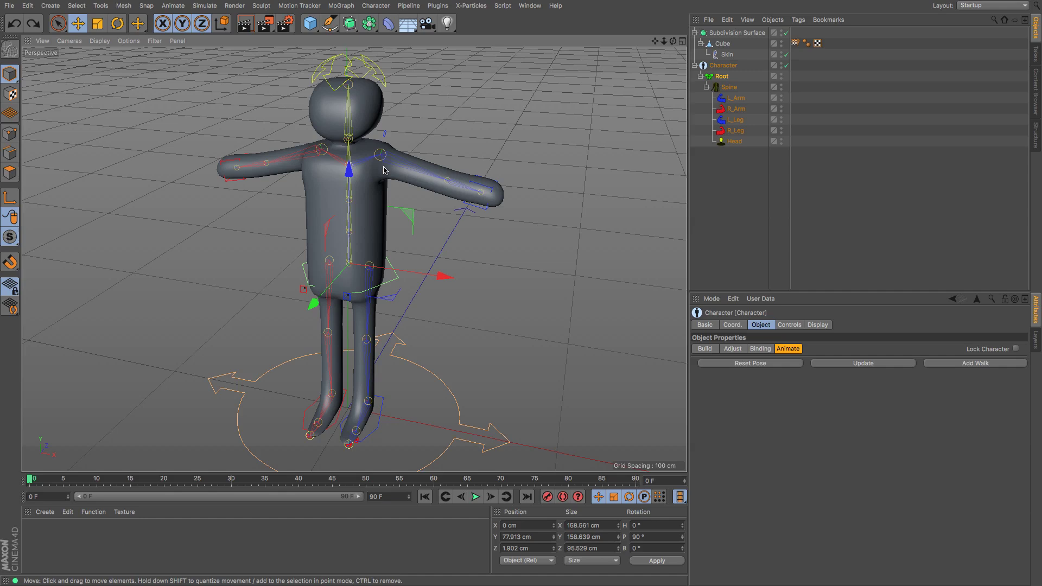
- Test the left arm's deformation by moving its controller inward, and undo the move
left_click(736, 98)
left_click_drag(621, 156, 549, 156)
key("ctrl+z")
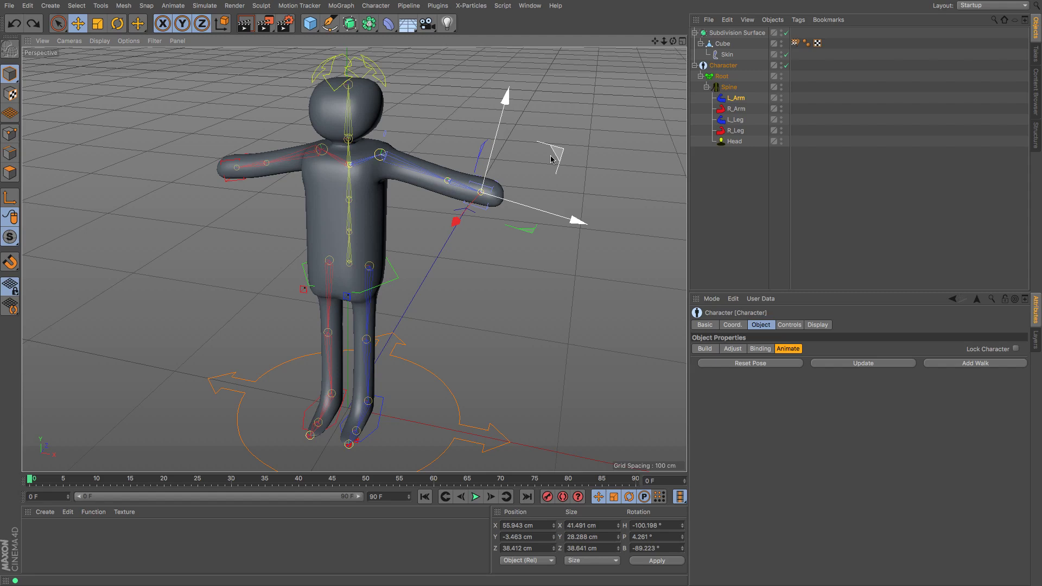
- Bring up the Weights Manager with all joints of the Cube's Weight tag and enlarge its window
left_click(531, 8)
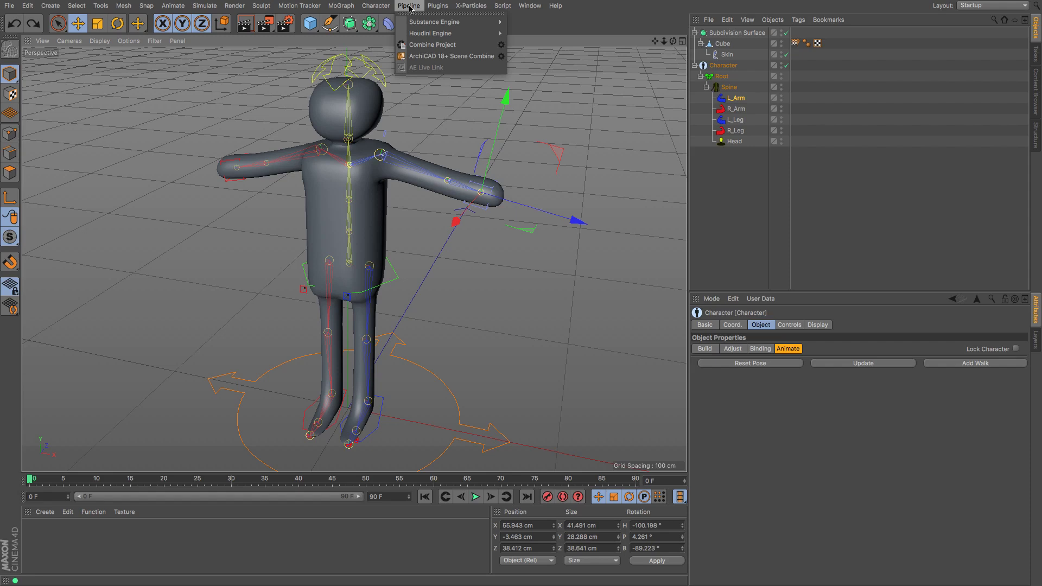
mouse_move(392, 9)
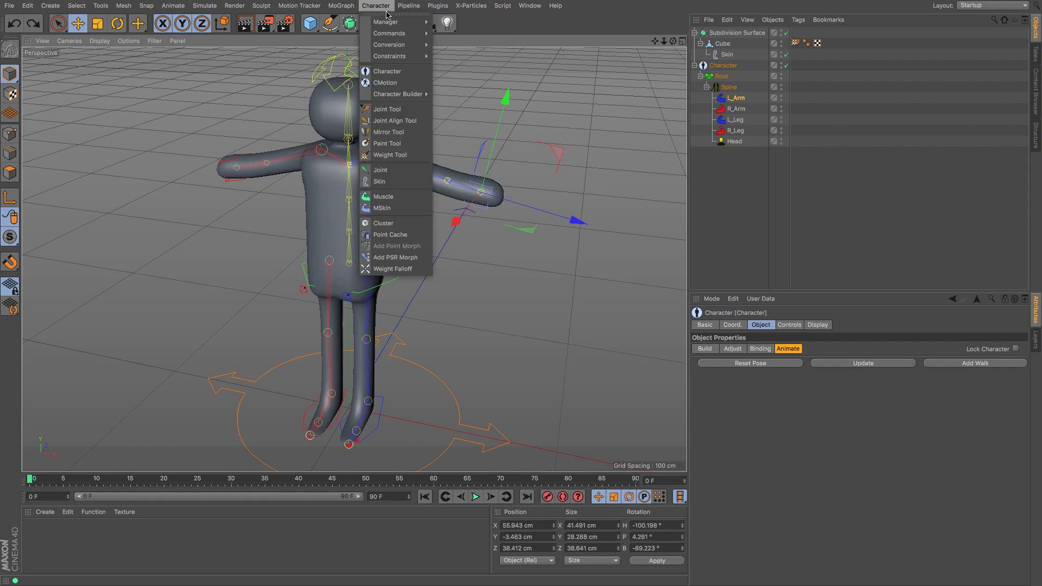
left_click(452, 27)
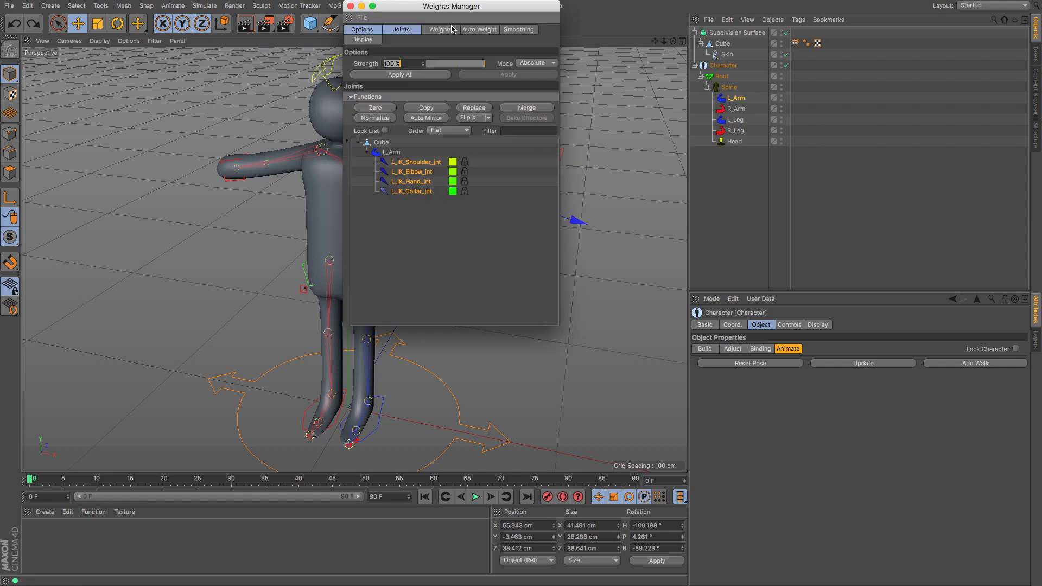
left_click_drag(440, 20, 617, 233)
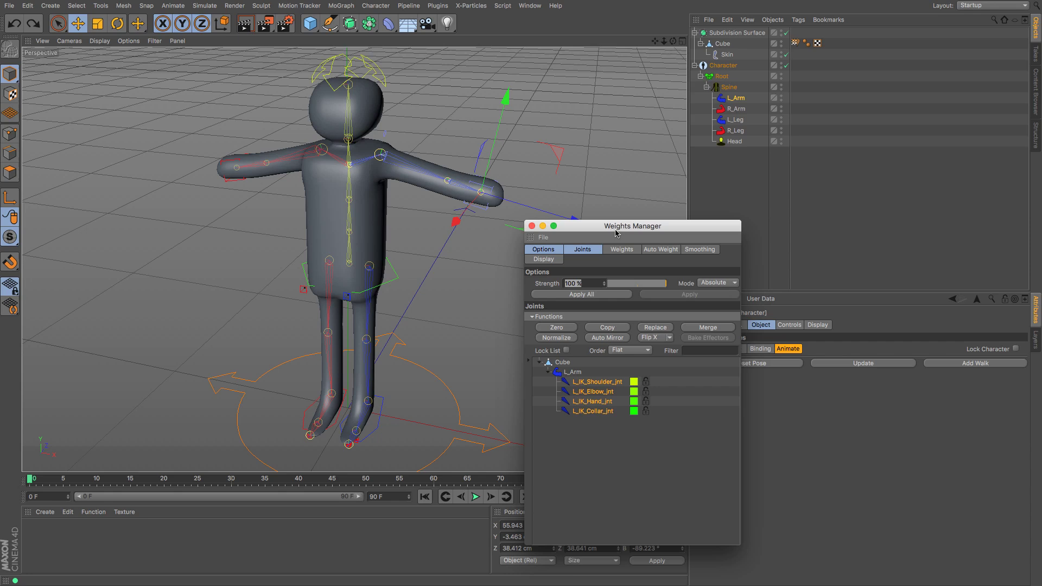
left_click(794, 44)
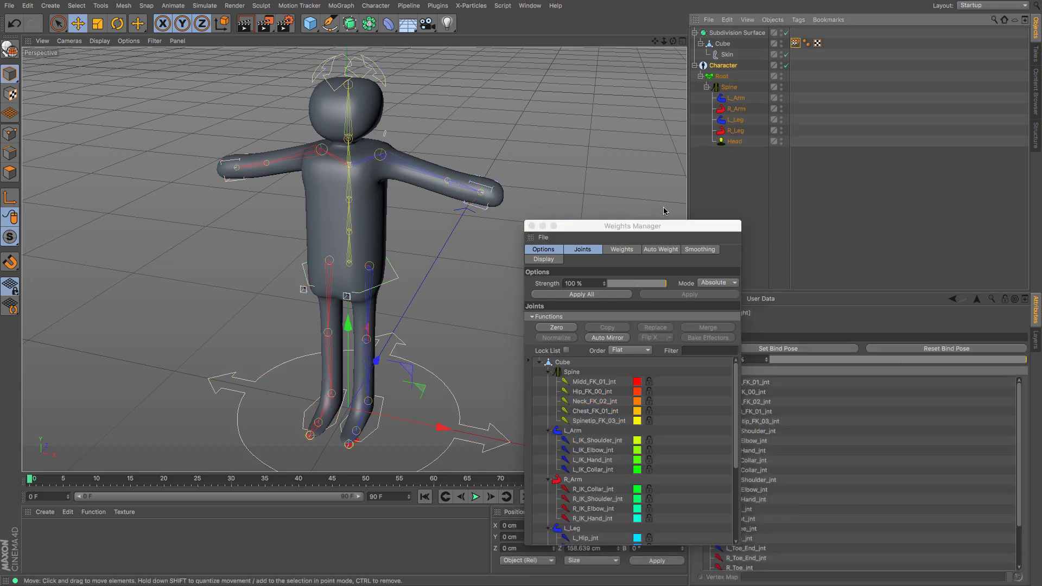
left_click_drag(667, 229, 590, 66)
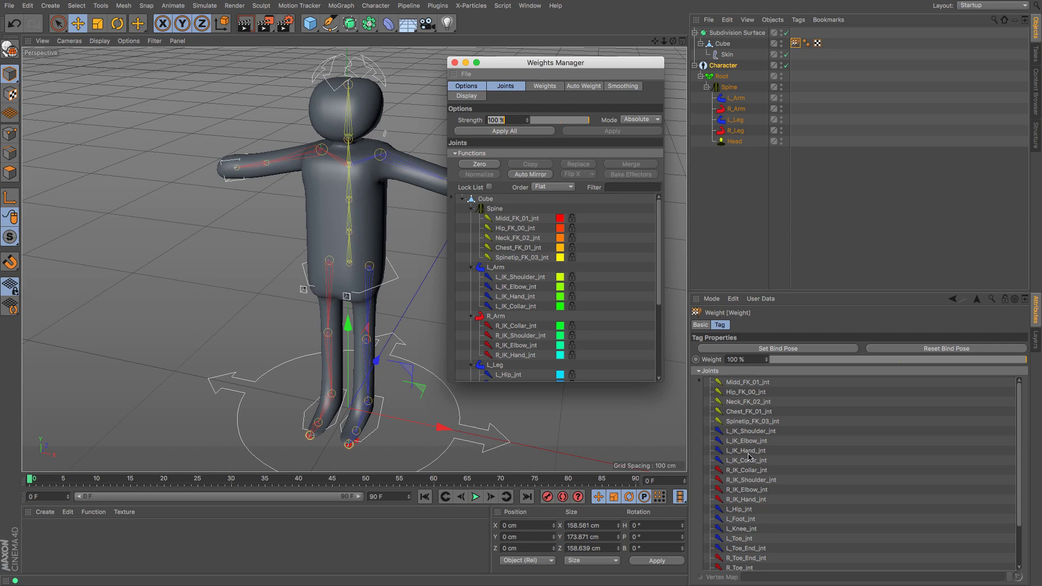
left_click_drag(664, 382, 901, 524)
- Set the automatic weighting mode to Visibility and close the Weights Manager
left_click(576, 86)
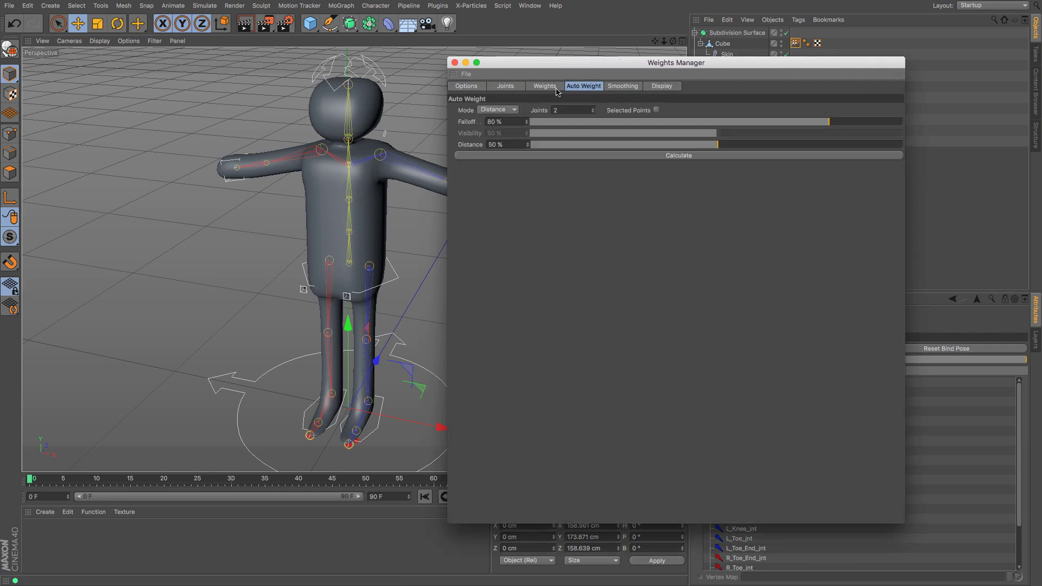
left_click_drag(519, 69, 624, 81)
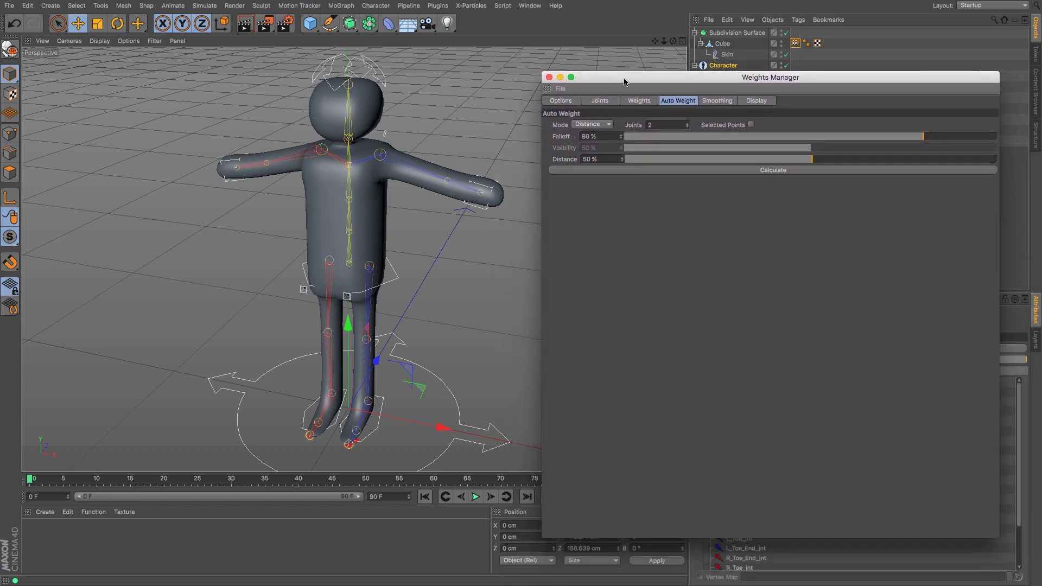
left_click(608, 126)
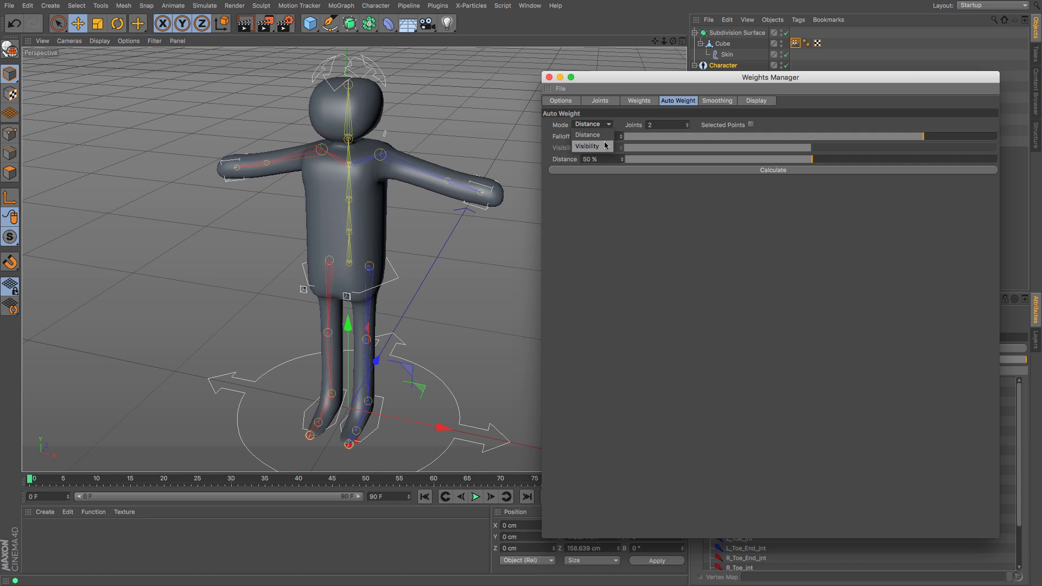
left_click(606, 142)
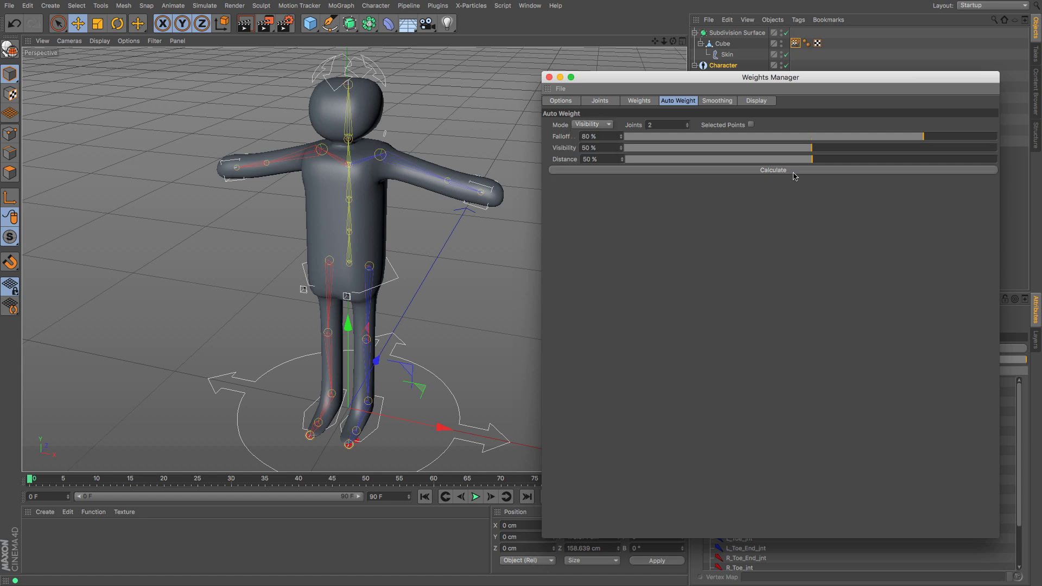
left_click(548, 77)
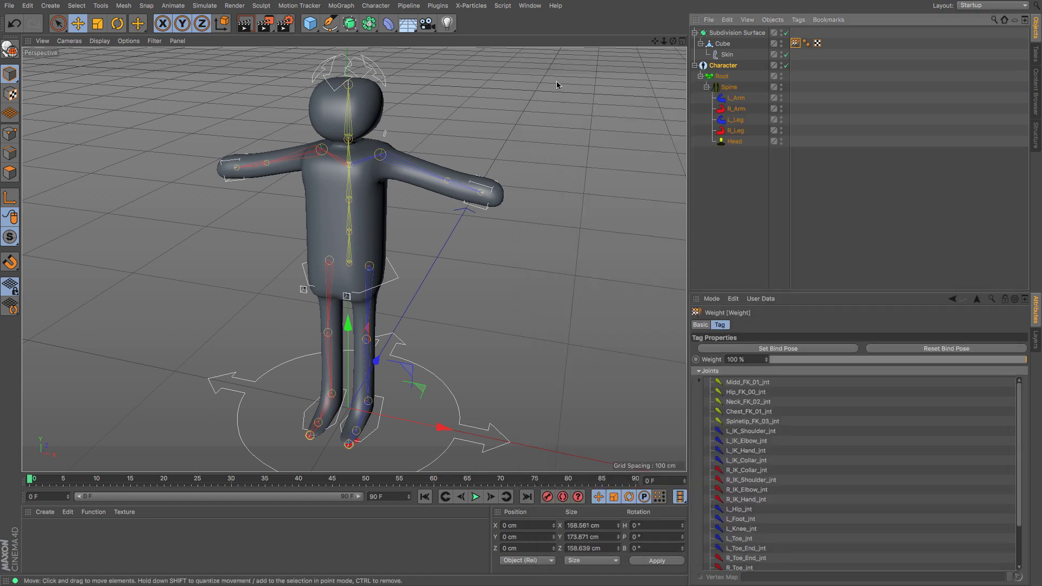
- Test the left arm again by moving its controller down and forward to bend the elbow, and undo the moves
left_click(736, 98)
mouse_move(570, 221)
left_mouse_down()
mouse_move(493, 204)
mouse_move(665, 215)
mouse_move(492, 205)
mouse_move(517, 232)
mouse_move(579, 216)
left_mouse_up()
left_click_drag(672, 43, 551, 64)
left_click_drag(616, 227, 637, 234)
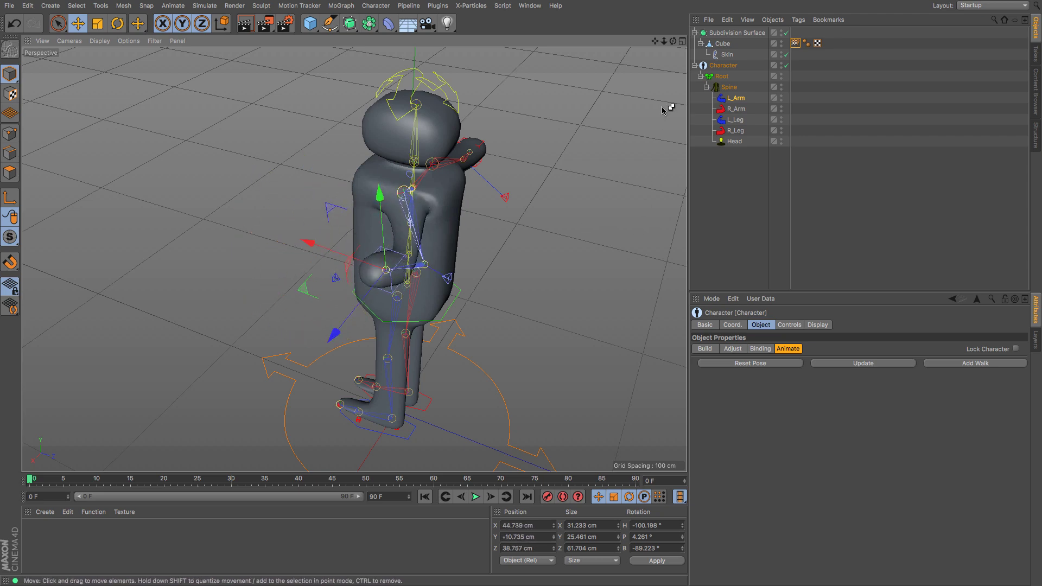
key("ctrl+z")
key("ctrl+z")
- Test the left leg's bending by shifting and raising its controller, and undo the moves
left_click_drag(673, 43, 521, 296)
left_click_drag(664, 42, 356, 258)
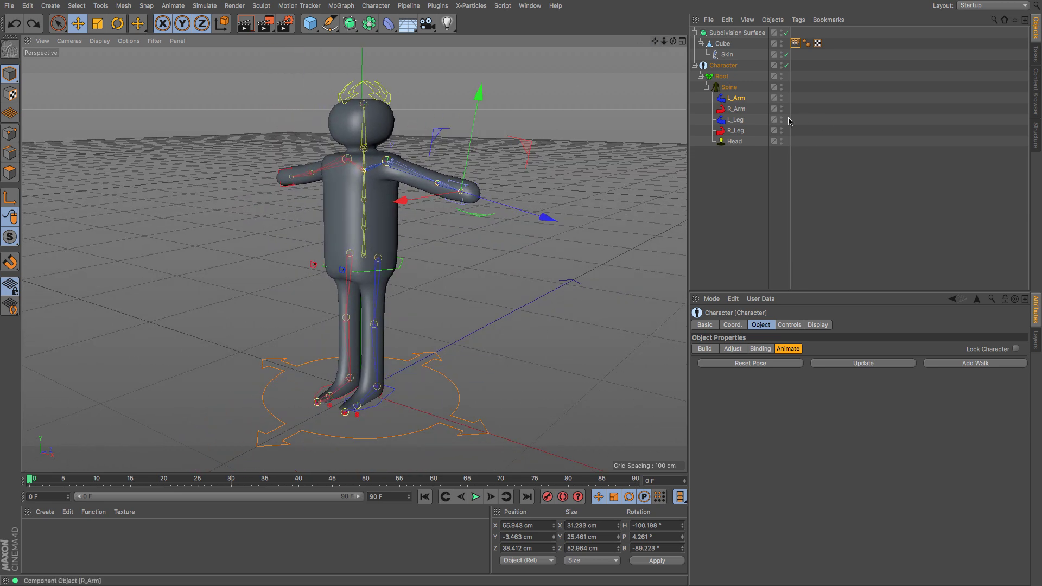
left_click(739, 123)
left_click_drag(521, 409, 477, 367)
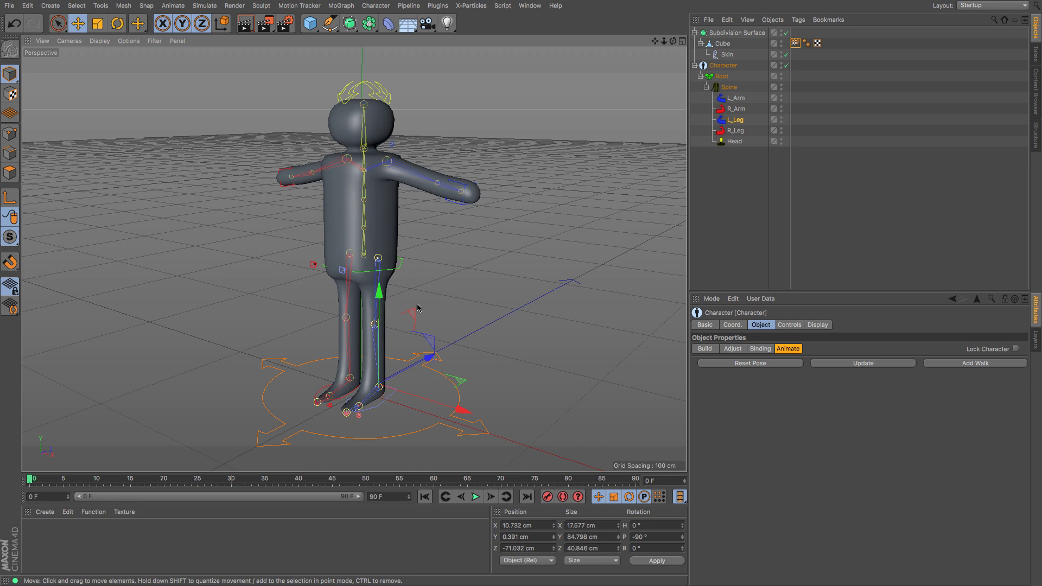
left_click_drag(381, 298, 385, 250)
key("ctrl+z")
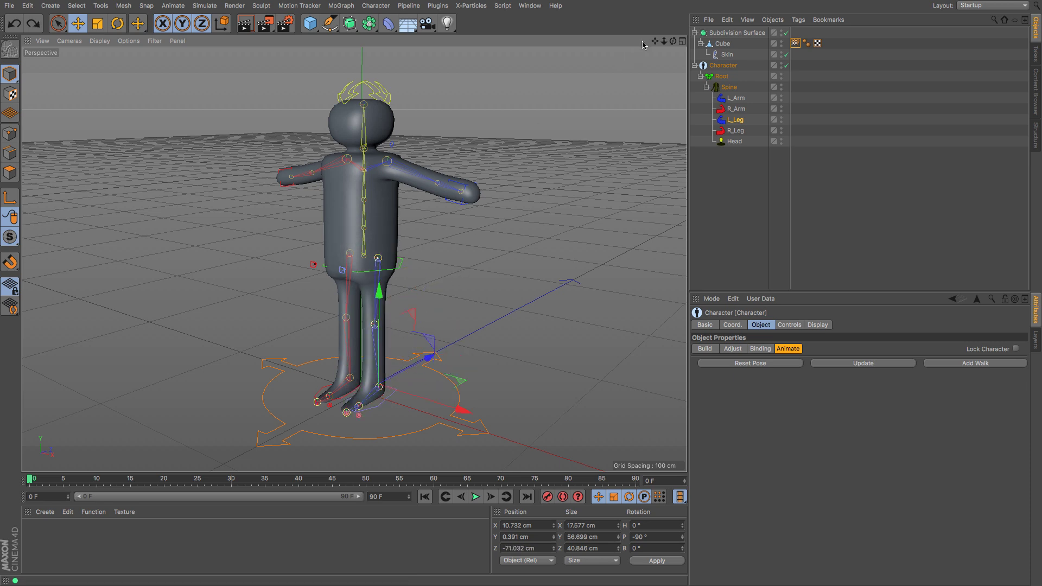
- Try moving the left leg's controller sideways along its X axis, and undo the move
mouse_move(655, 40)
left_mouse_down()
mouse_move(675, 48)
mouse_move(673, 66)
mouse_move(657, 25)
left_mouse_up()
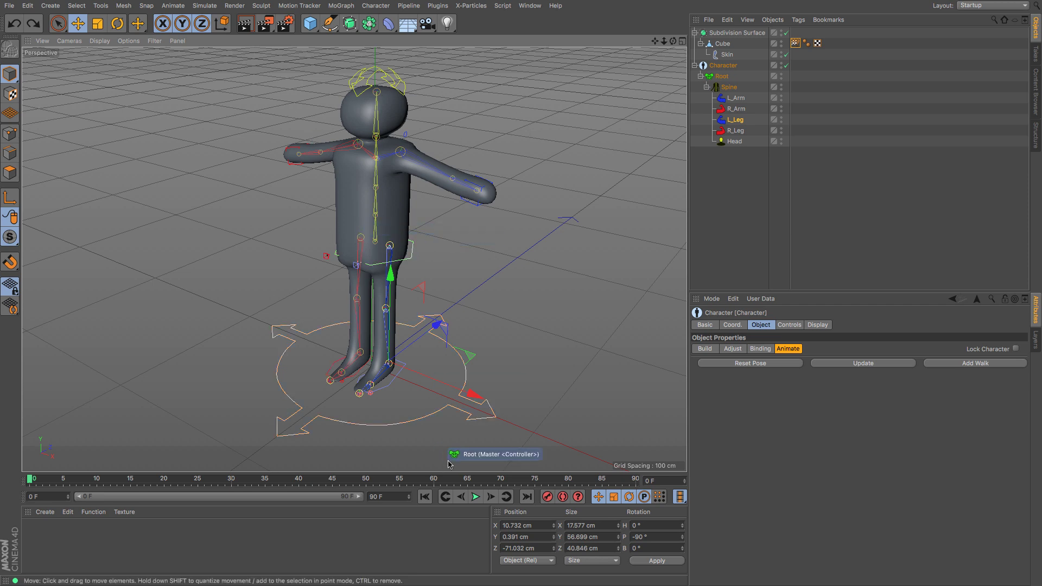
left_click_drag(466, 403, 491, 382)
key("super+z")
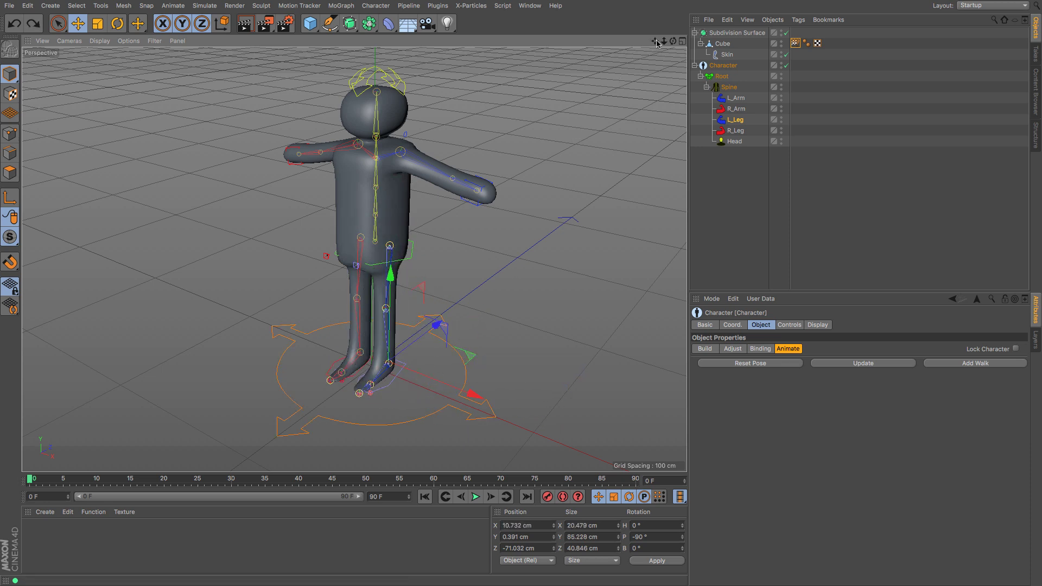
- Add a walk to the Character object and play the animation
left_click_drag(655, 42, 651, 45)
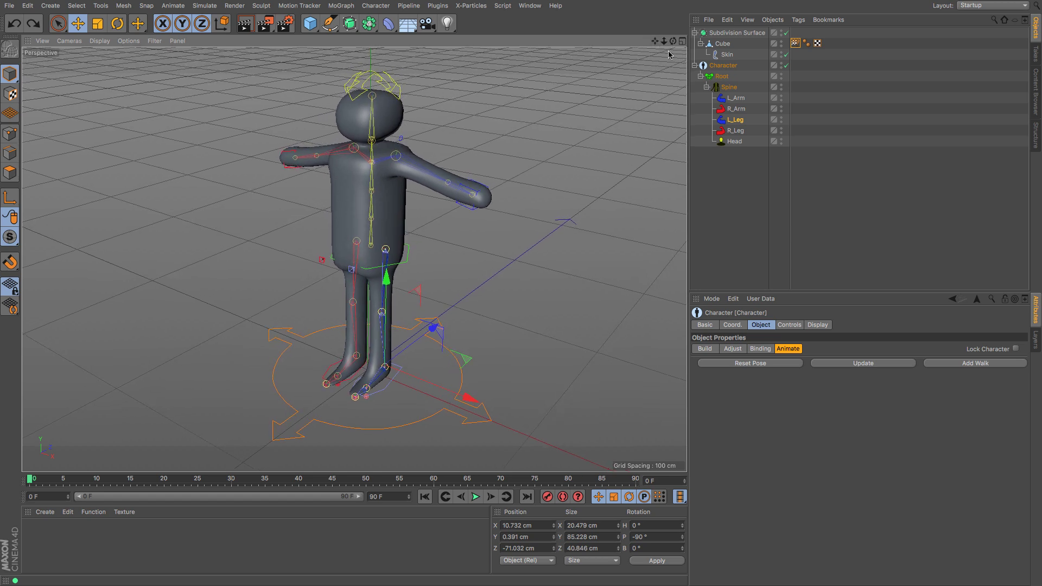
left_click(722, 66)
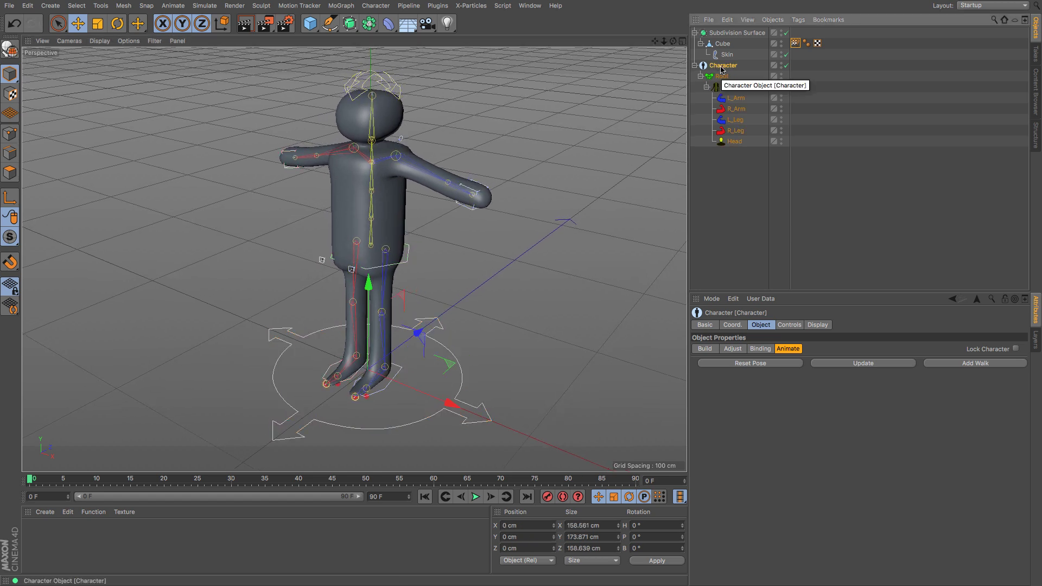
left_click(971, 363)
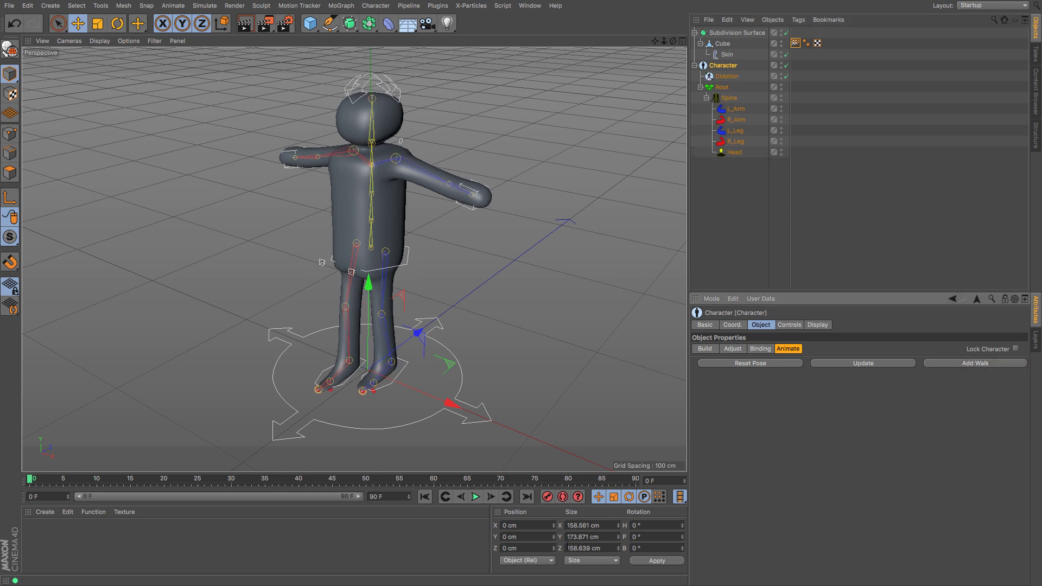
left_click(475, 497)
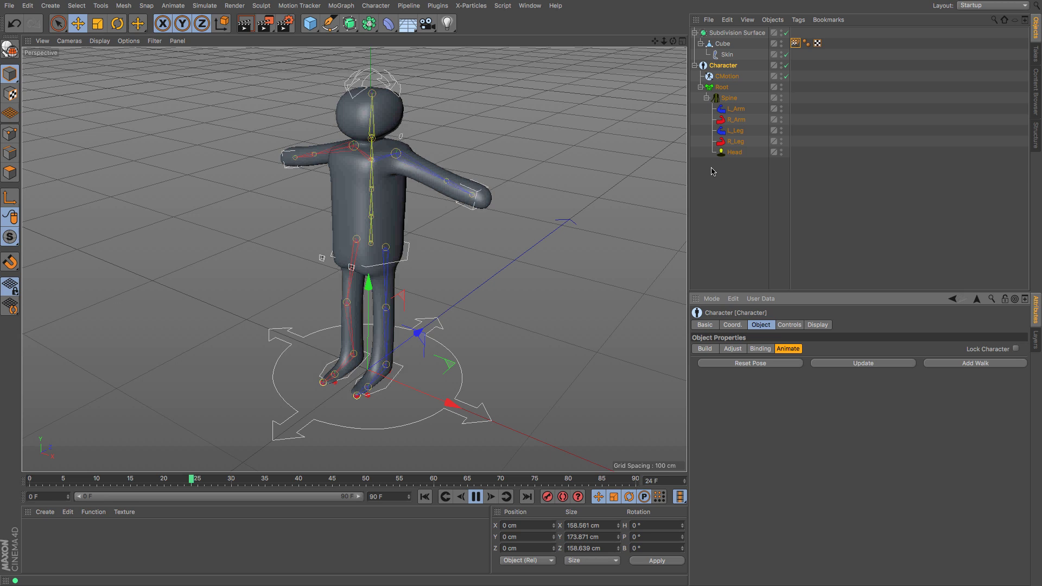
- Try several stride lengths on the CMotion walk during playback and settle on a stride of 75 cm
left_click(731, 77)
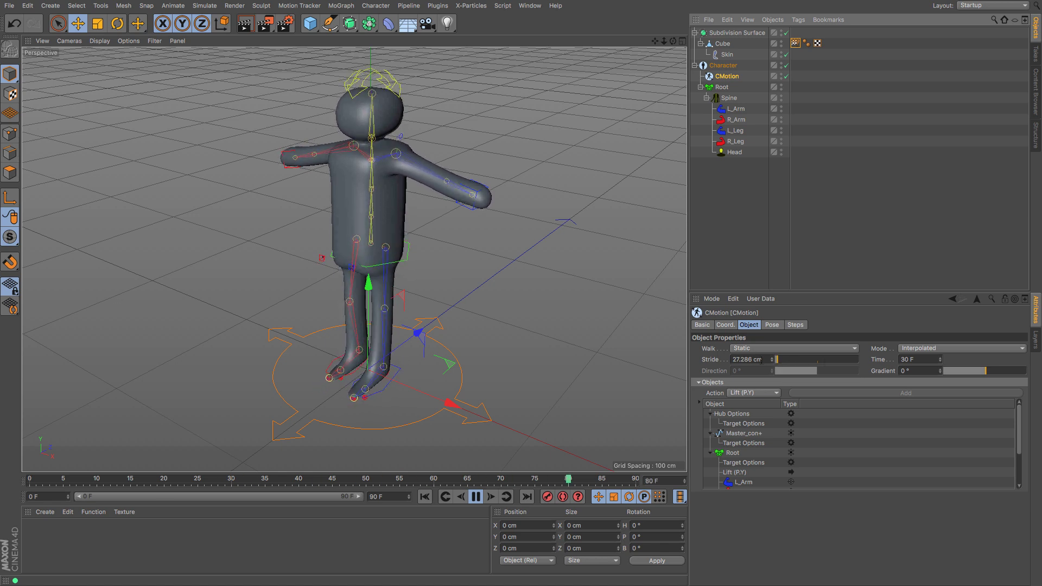
left_click_drag(775, 360, 781, 362)
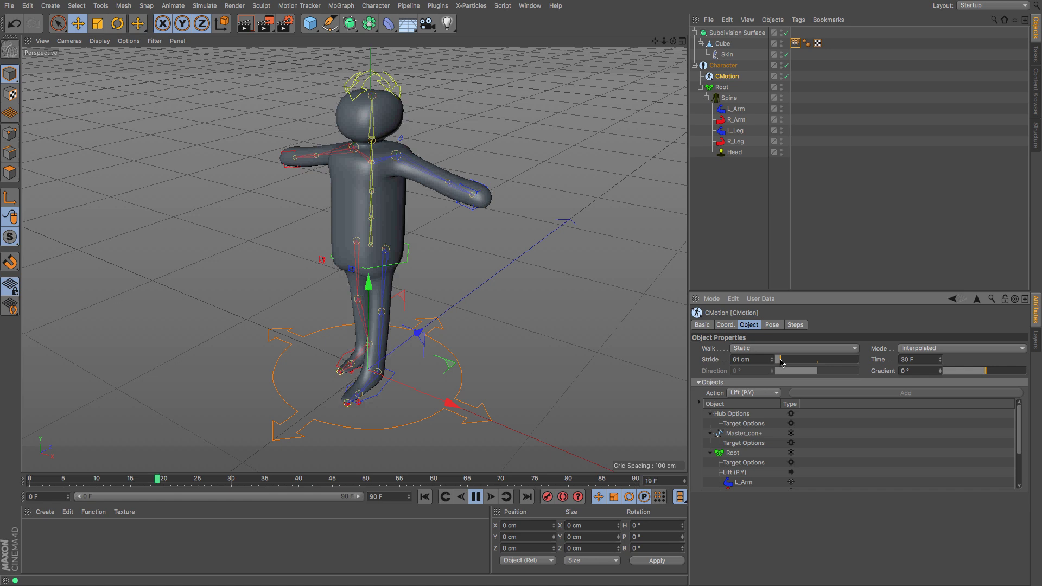
left_click(846, 361)
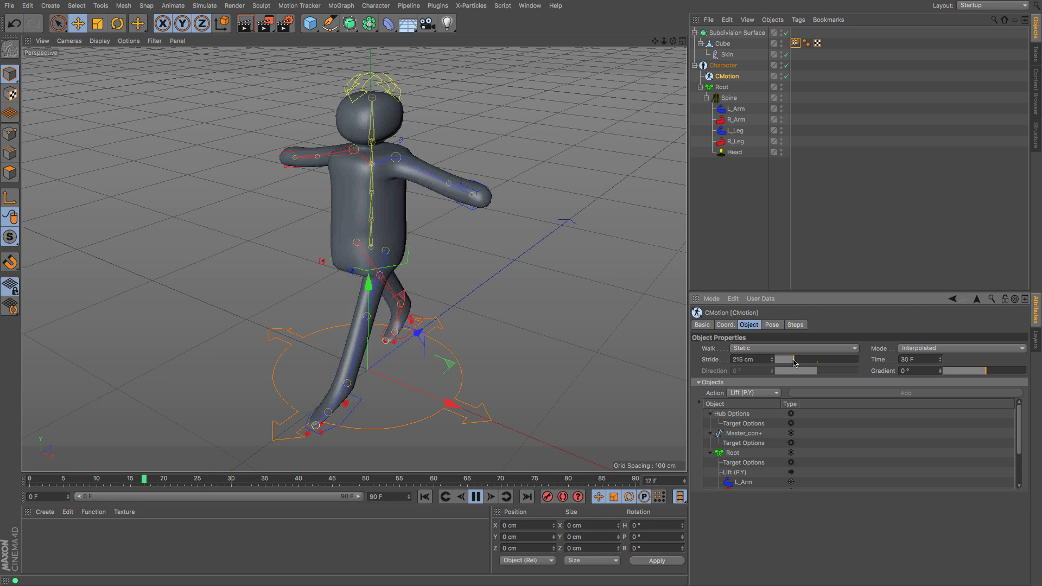
left_click_drag(789, 363, 784, 364)
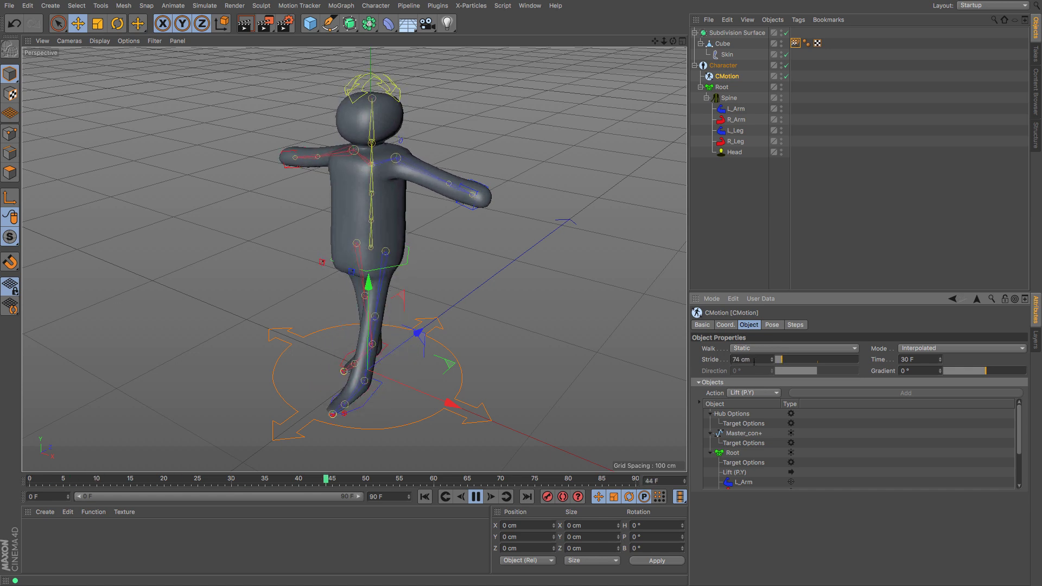
left_click_drag(741, 360, 676, 358)
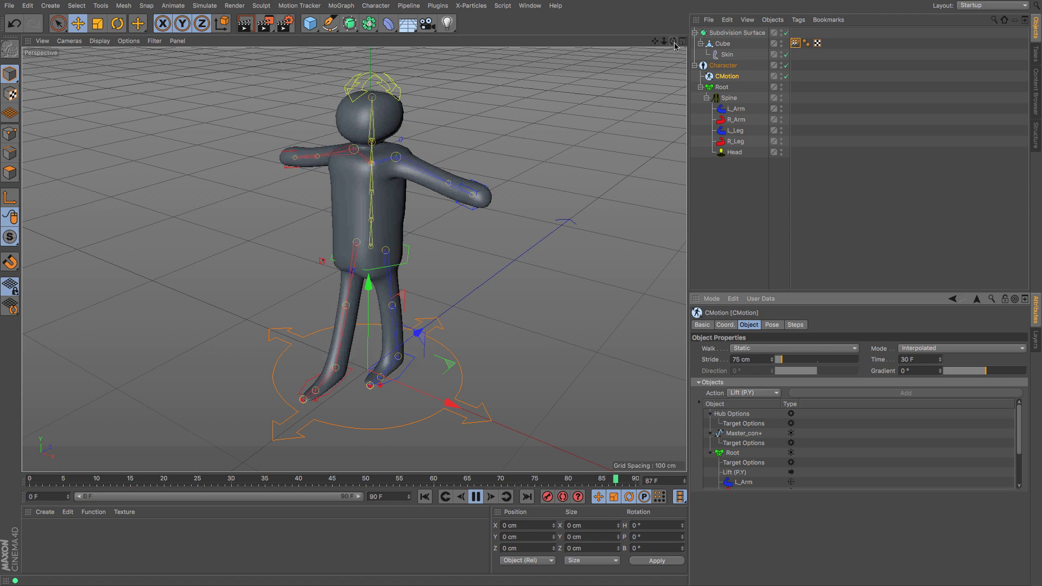
left_click_drag(673, 41, 703, 64)
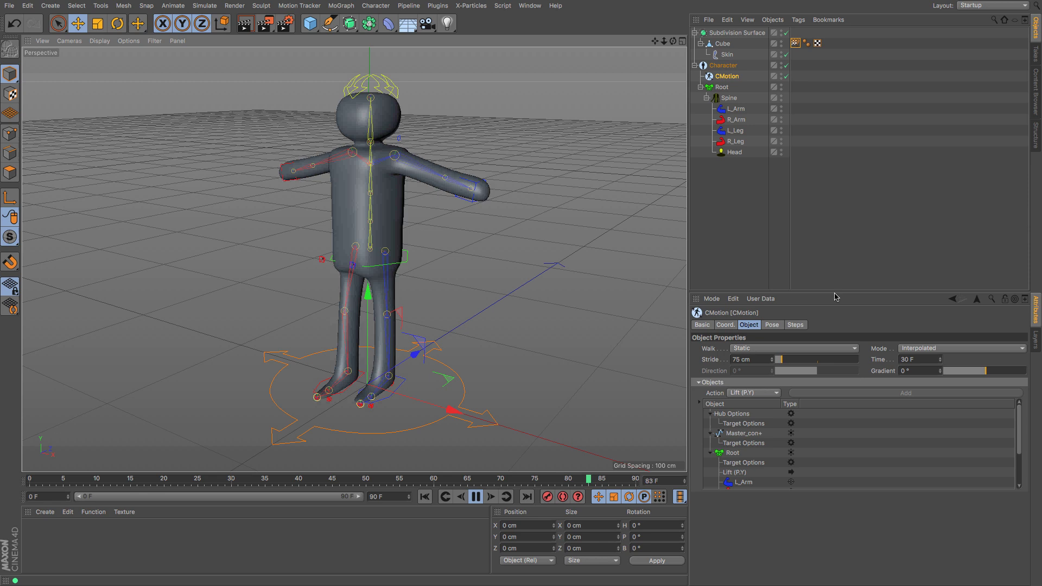
- Enlarge the CMotion settings, show its full object list, and set the left leg's Lift (P.Y) to 12 cm
left_click_drag(834, 292, 836, 164)
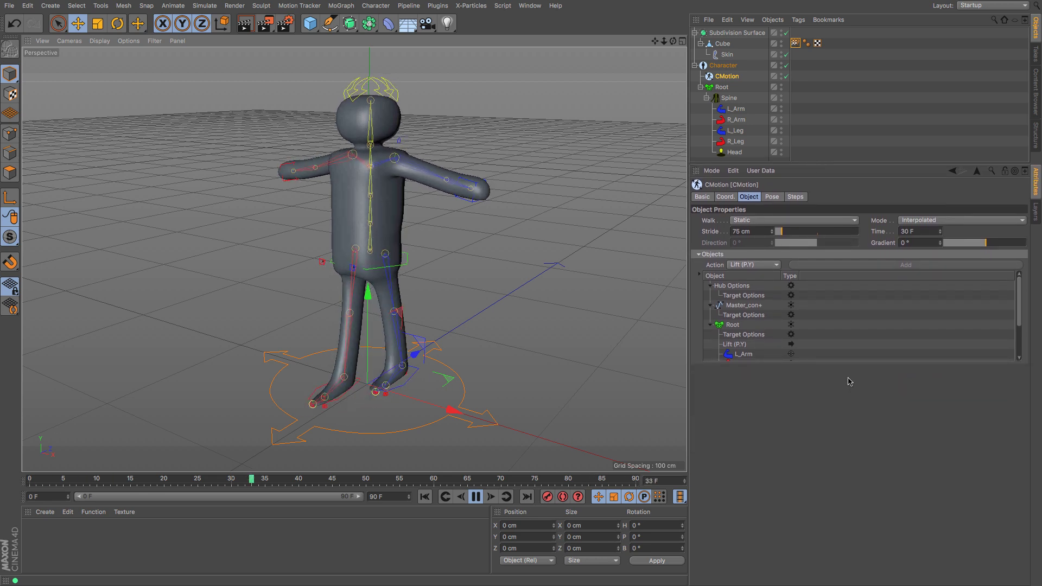
left_click(700, 273)
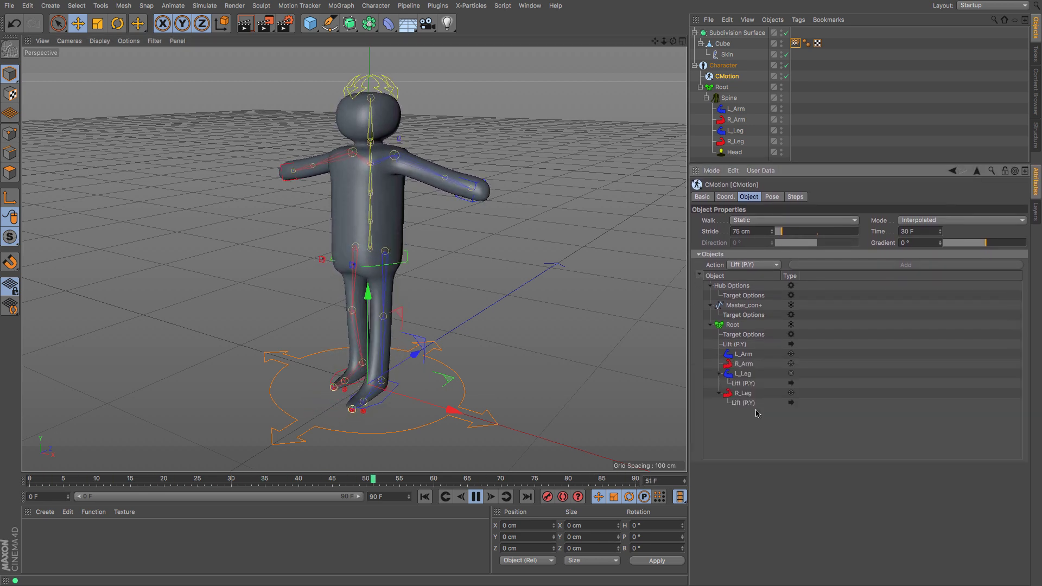
left_click(745, 383)
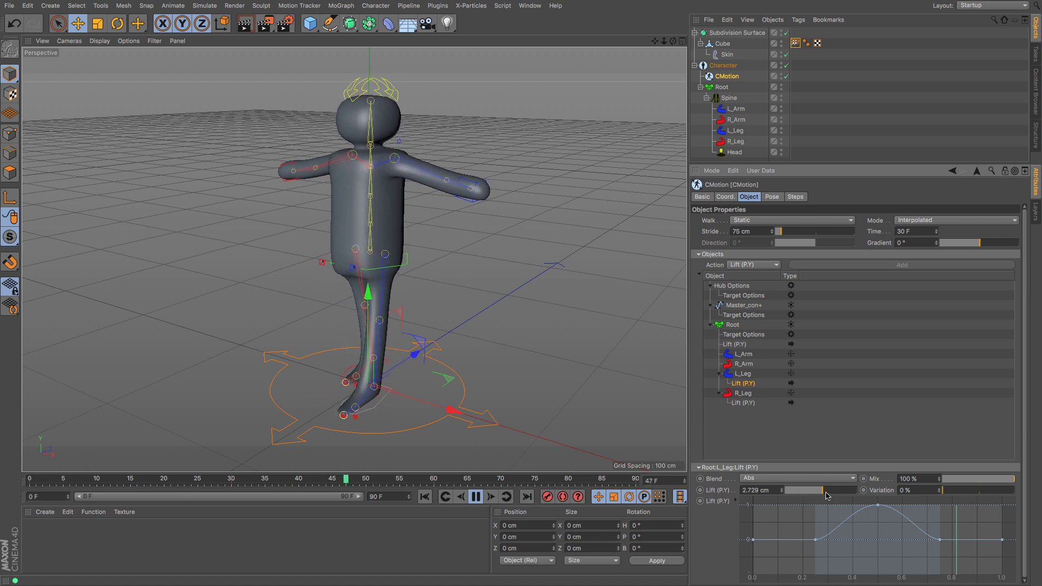
left_click_drag(797, 492, 826, 492)
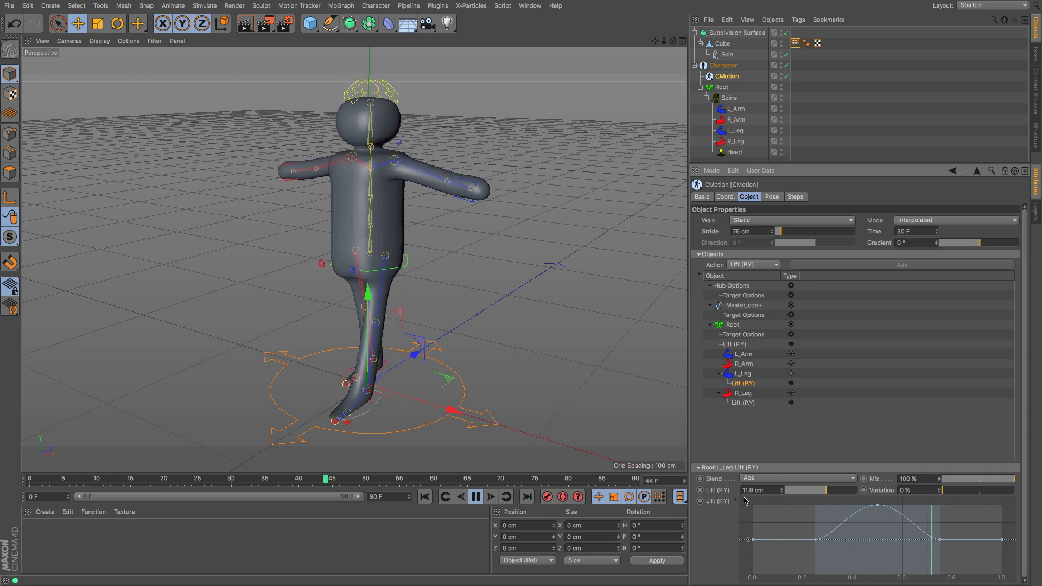
type("12")
key("Return")
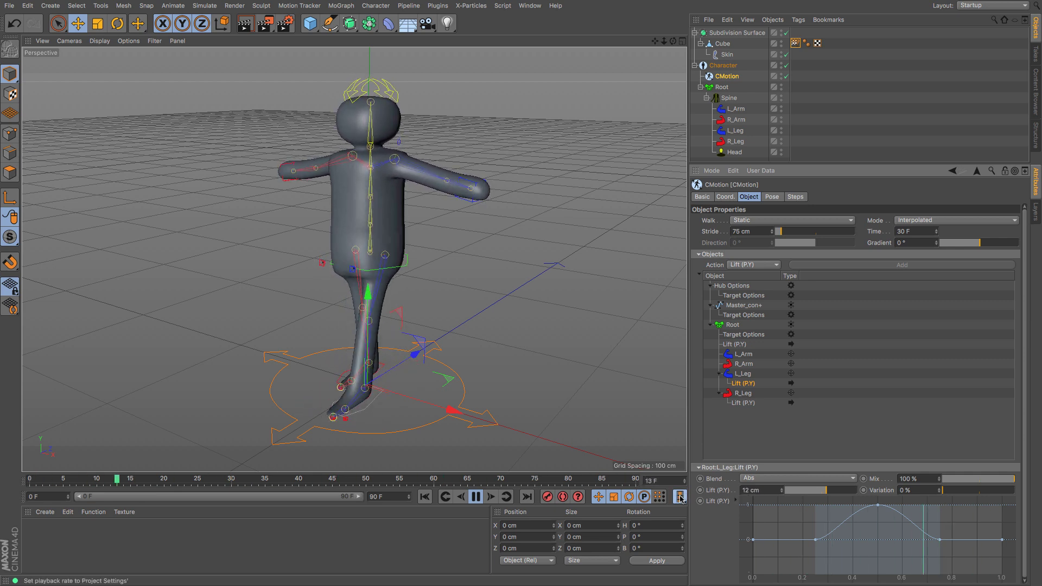
- Set the right leg's Lift (P.Y) to 12 cm in the CMotion walk
left_click(762, 404)
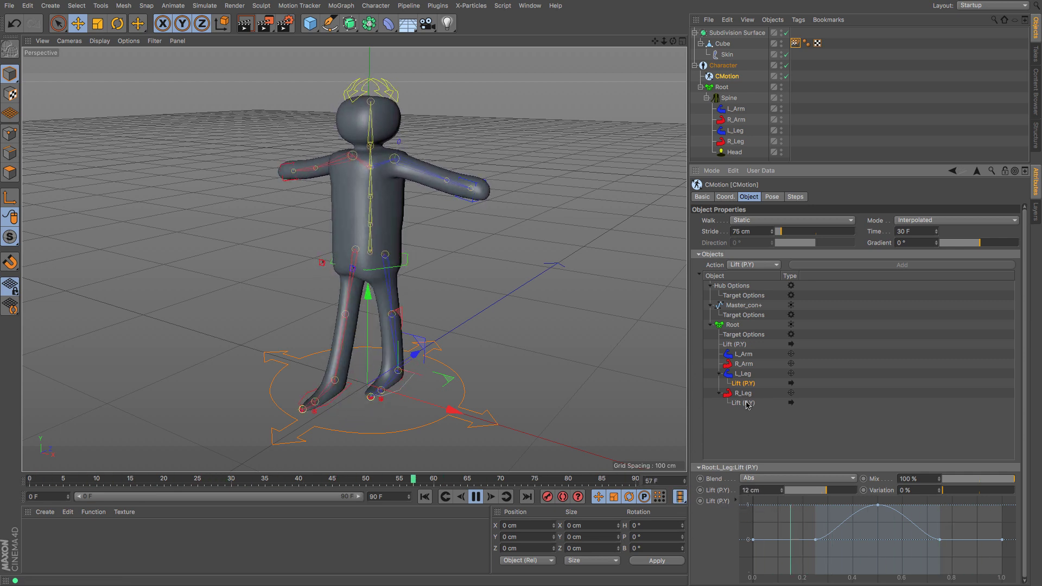
double_click(760, 492)
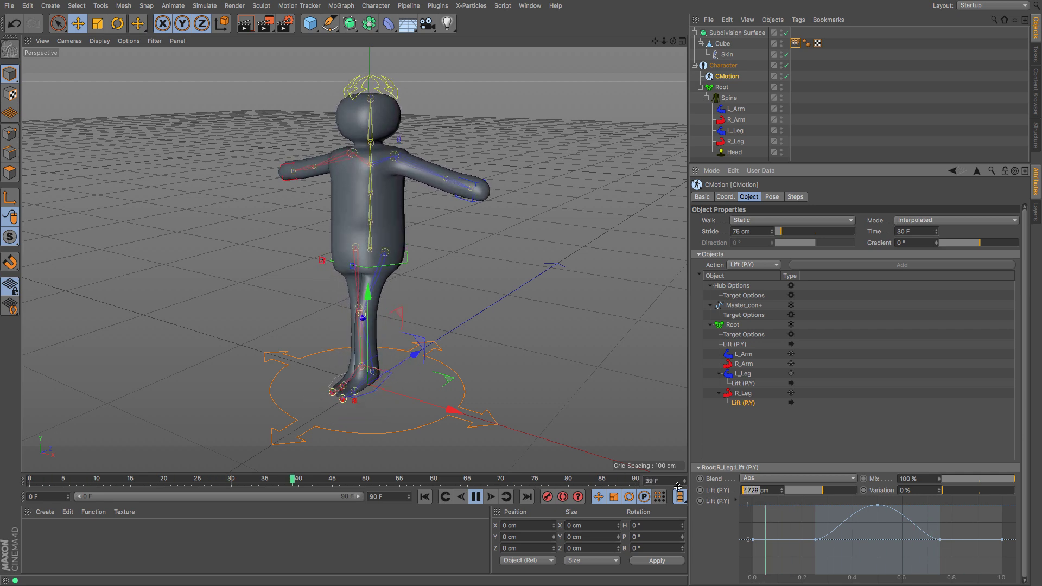
type("12")
key("Return")
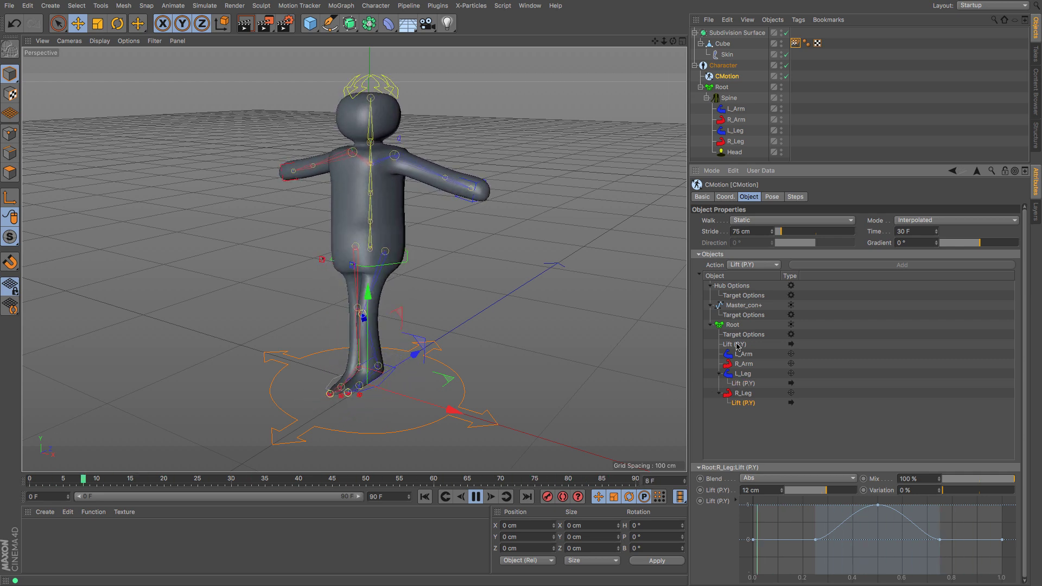
- Try a slight horizontal offset on the CMotion's Root and reset it to 0 cm
left_click(734, 326)
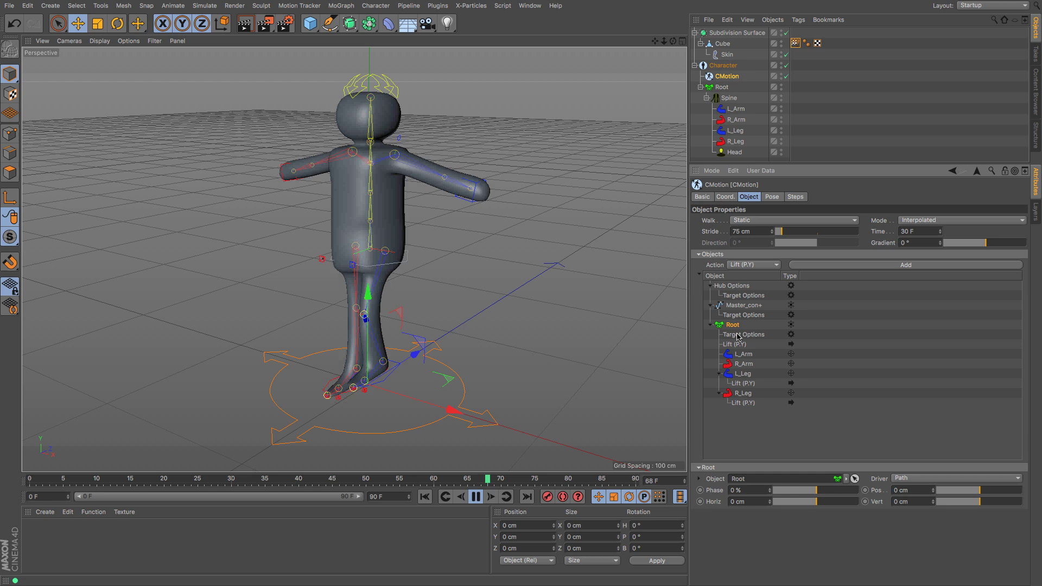
left_click(738, 335)
left_click(734, 325)
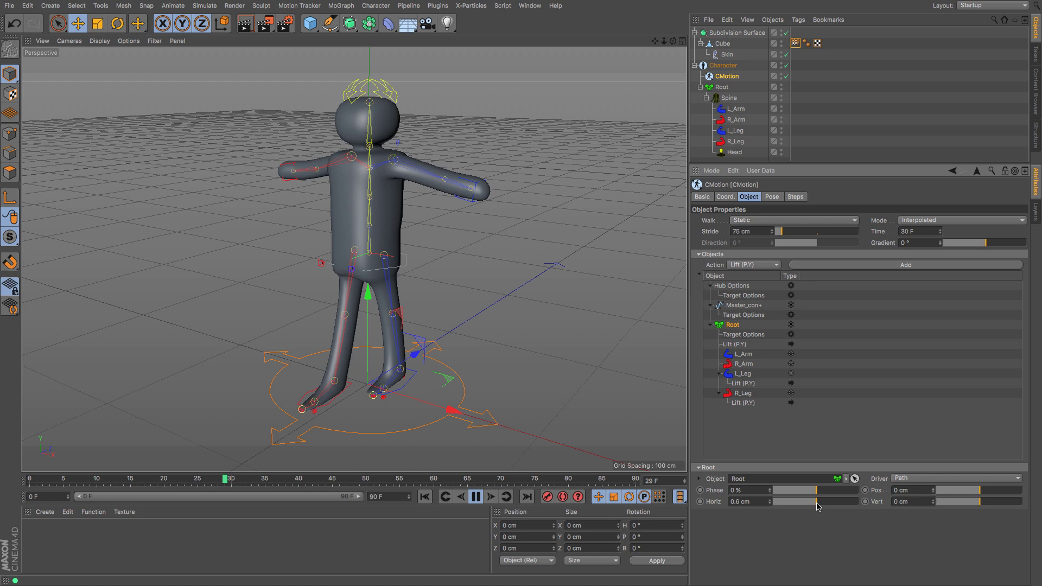
left_click_drag(763, 504, 645, 510)
type("0")
key("Return")
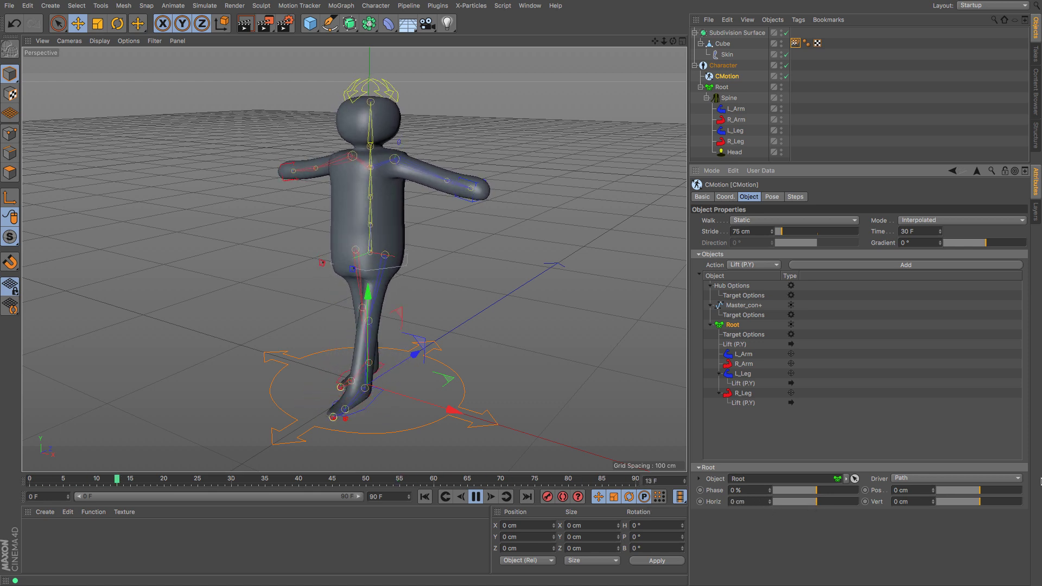
- Try a vertical offset of about -18 cm on the CMotion's Root and reset it to 0 cm
mouse_move(975, 508)
left_mouse_down()
mouse_move(984, 506)
mouse_move(974, 507)
left_mouse_up()
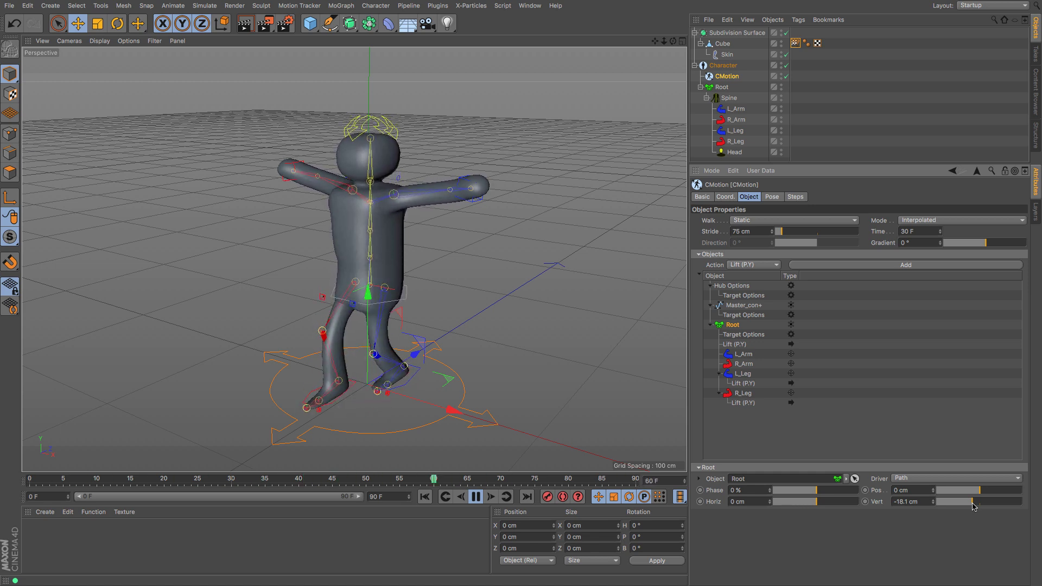
left_click(922, 505)
type("0")
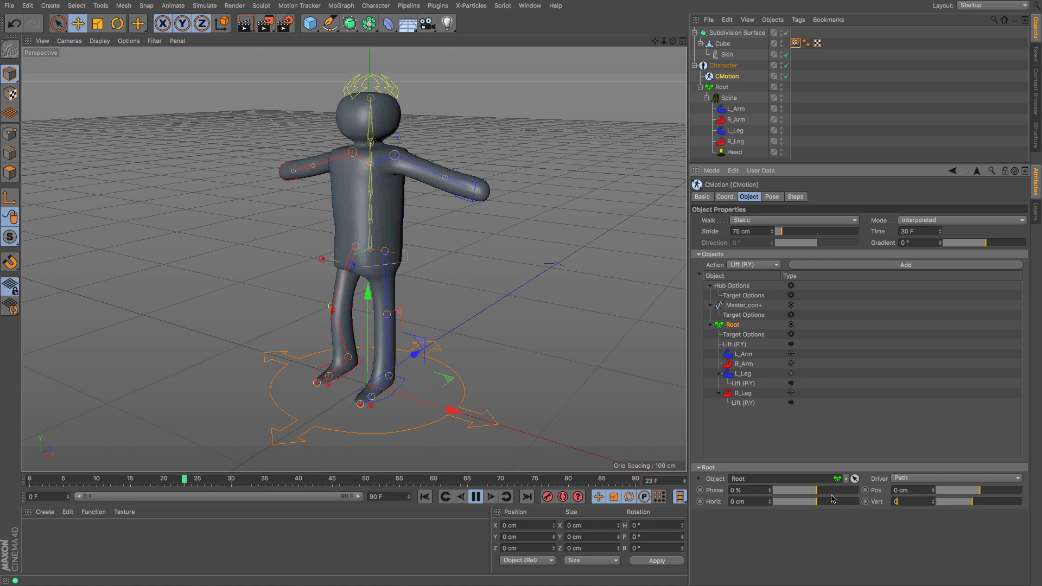
key("Return")
- Test larger Lift (P.Y) amounts on the Root's body bounce and set it to 1.5 cm
left_click(736, 346)
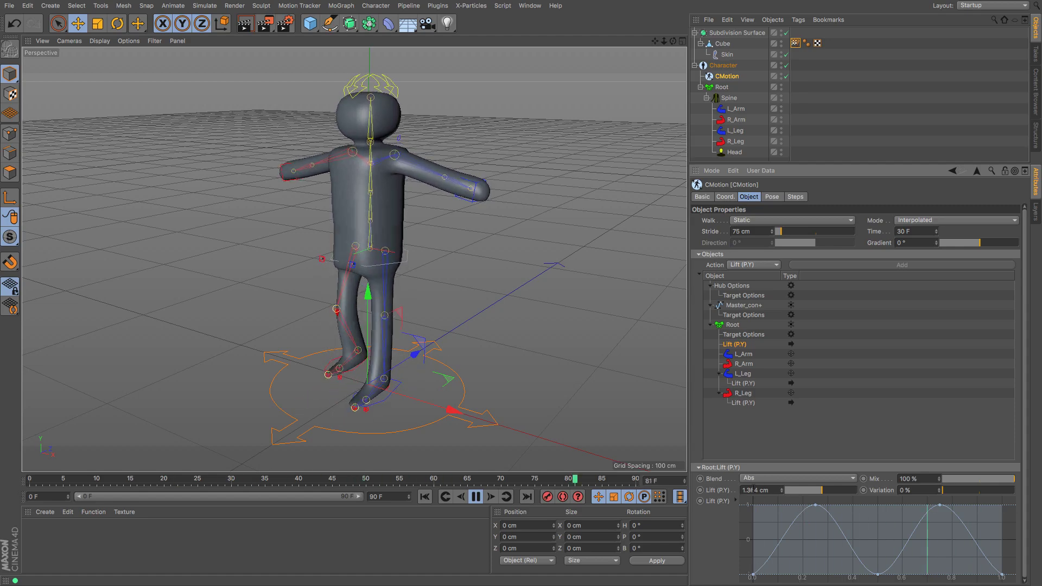
left_click(783, 489)
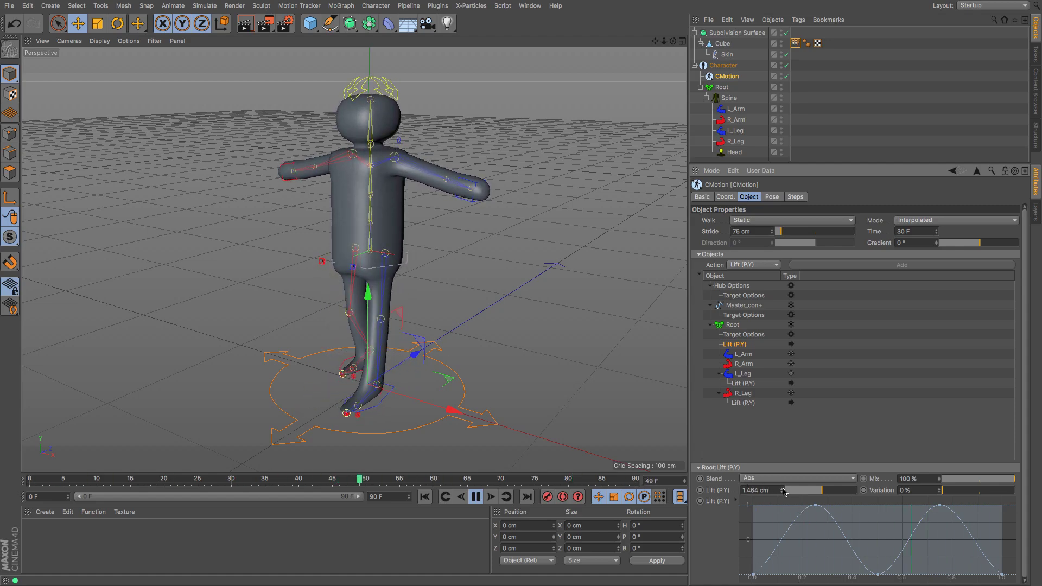
left_click(783, 489)
left_click_drag(822, 495, 832, 495)
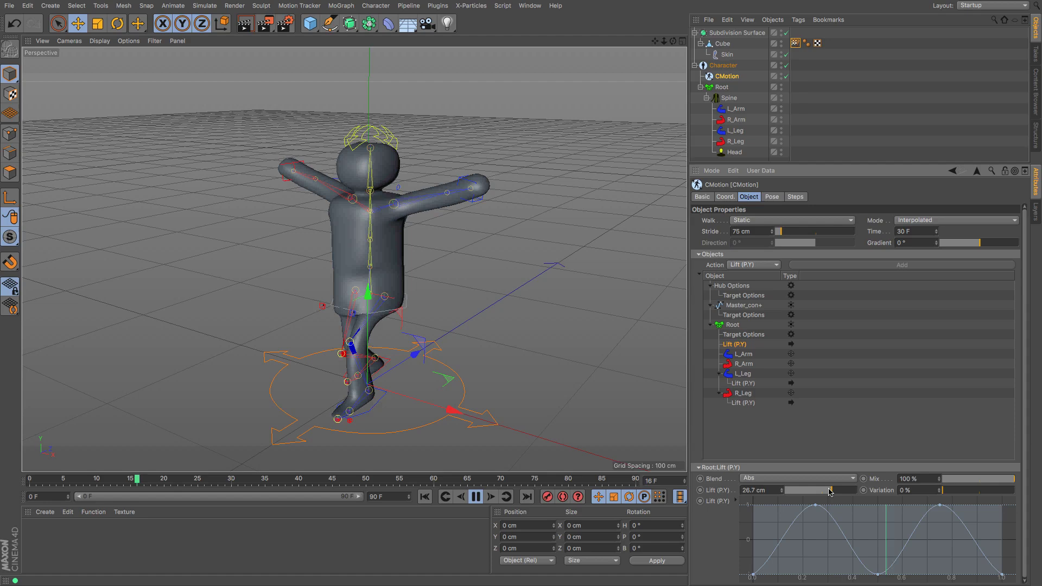
left_click_drag(831, 490, 826, 492)
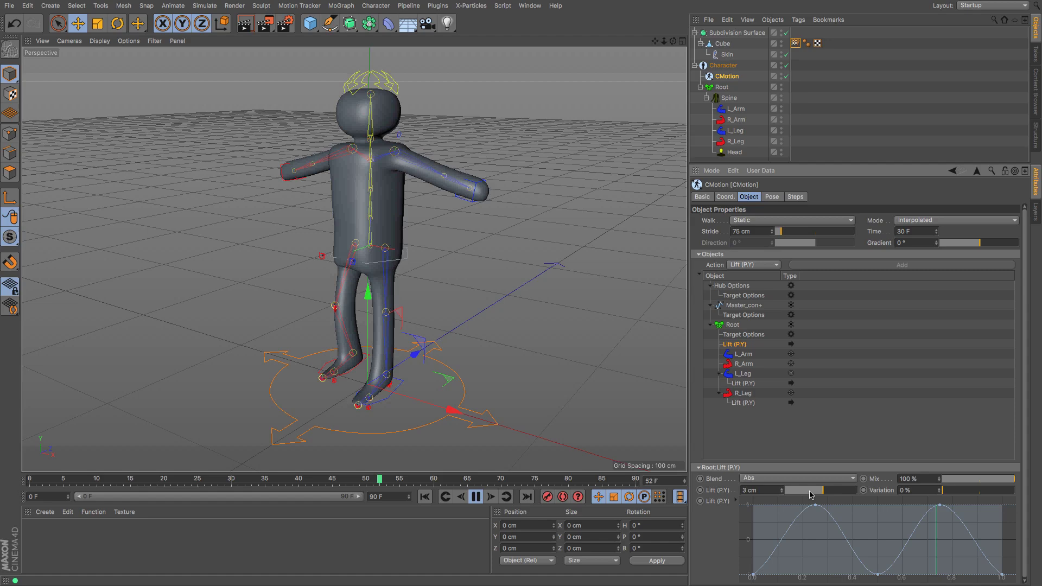
type("1.5")
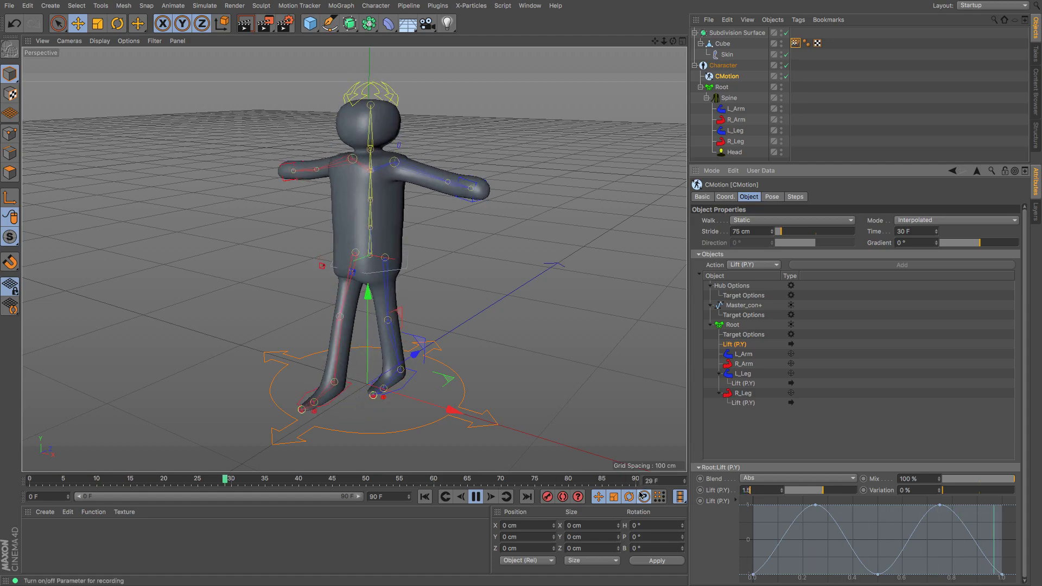
key("Return")
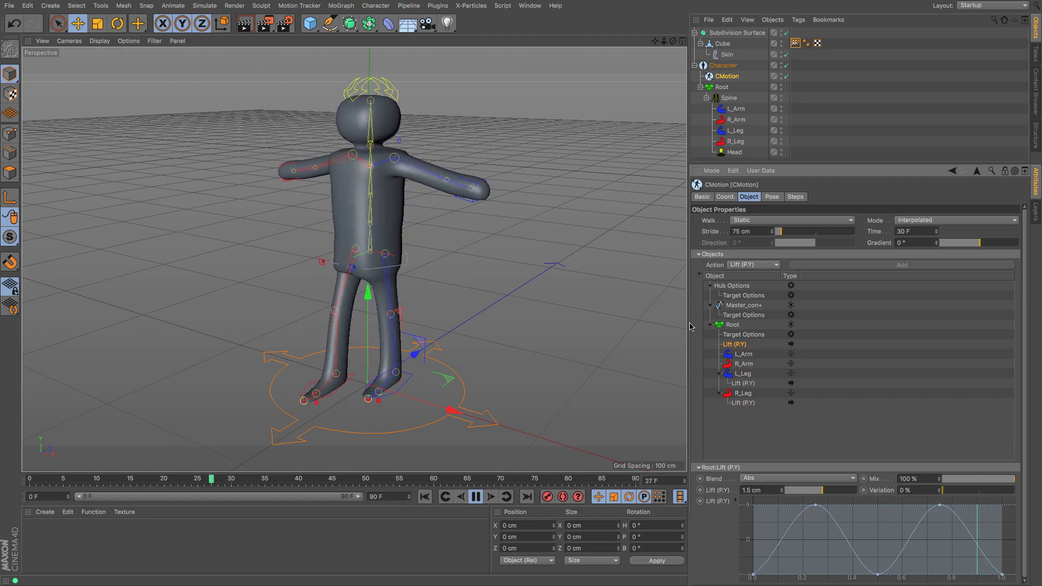
- Change the driver of L_Arm in the CMotion from Hub to Steps
left_click(745, 354)
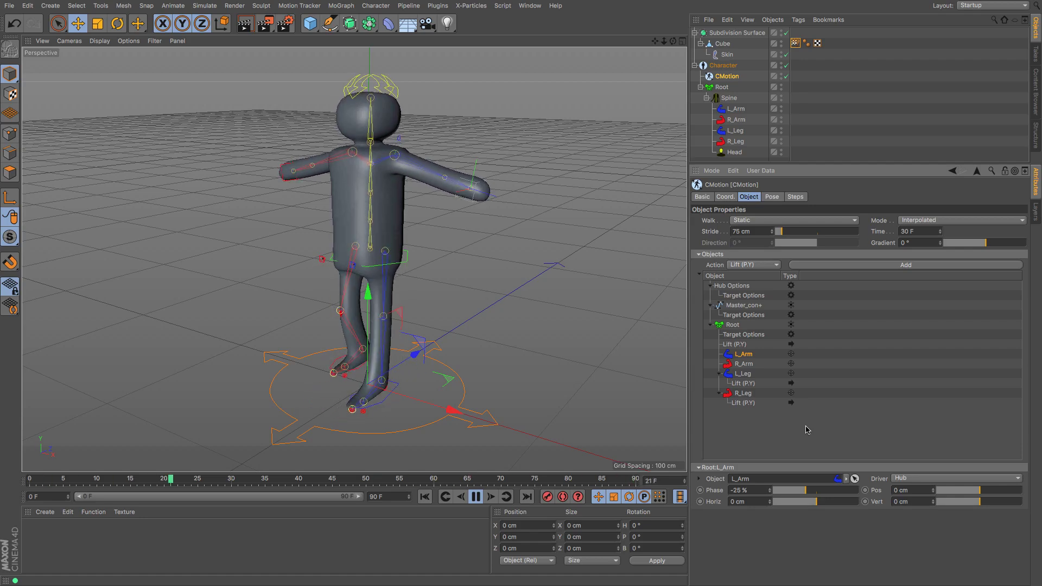
left_click(954, 480)
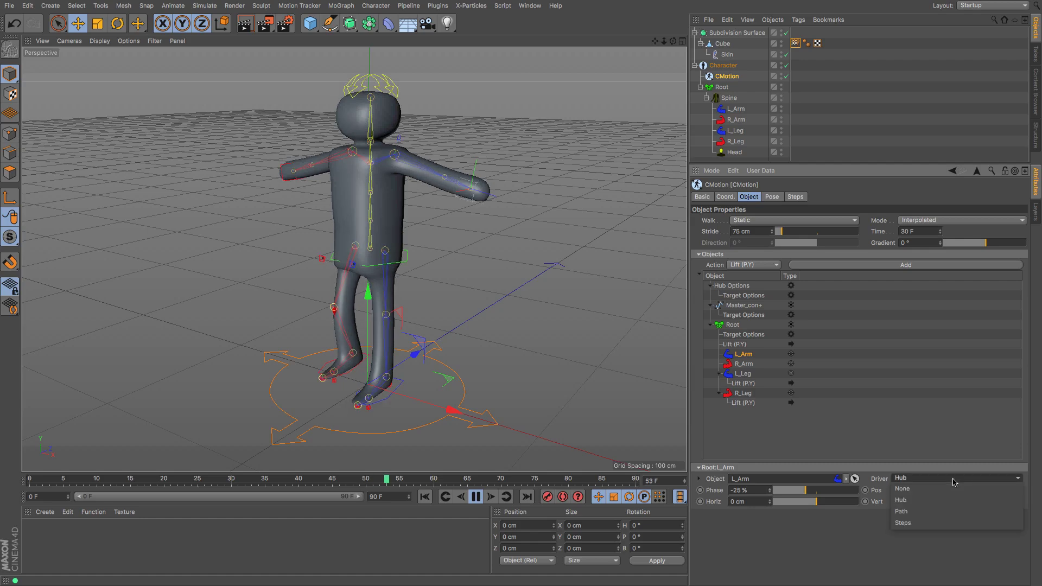
left_click(943, 525)
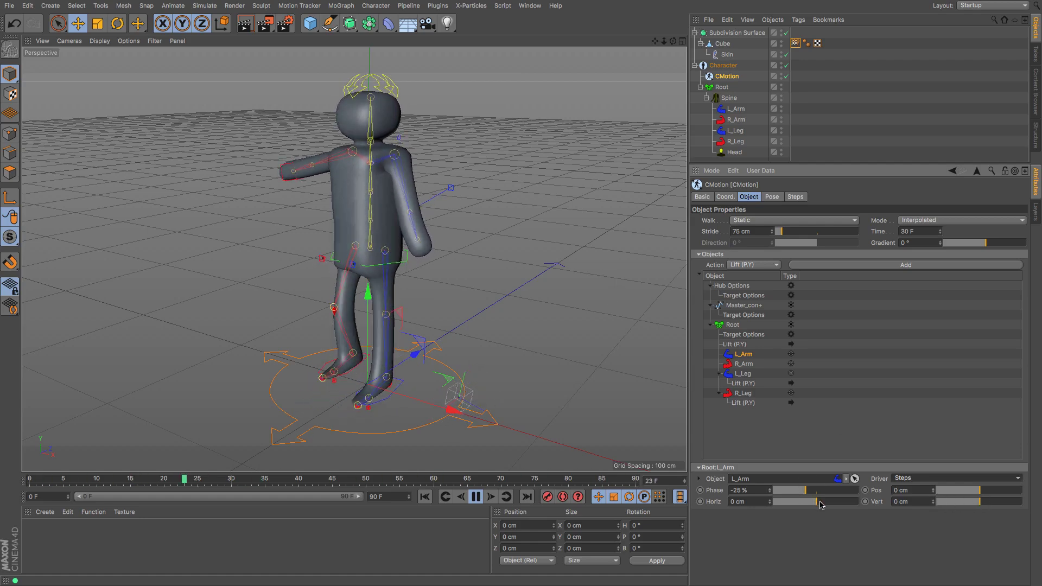
- Position L_Arm in the CMotion with a horizontal offset of 30 cm, a vertical offset of 100 cm and Pos of 15 cm
mouse_move(821, 504)
left_mouse_down()
mouse_move(833, 505)
mouse_move(795, 503)
mouse_move(810, 505)
left_mouse_up()
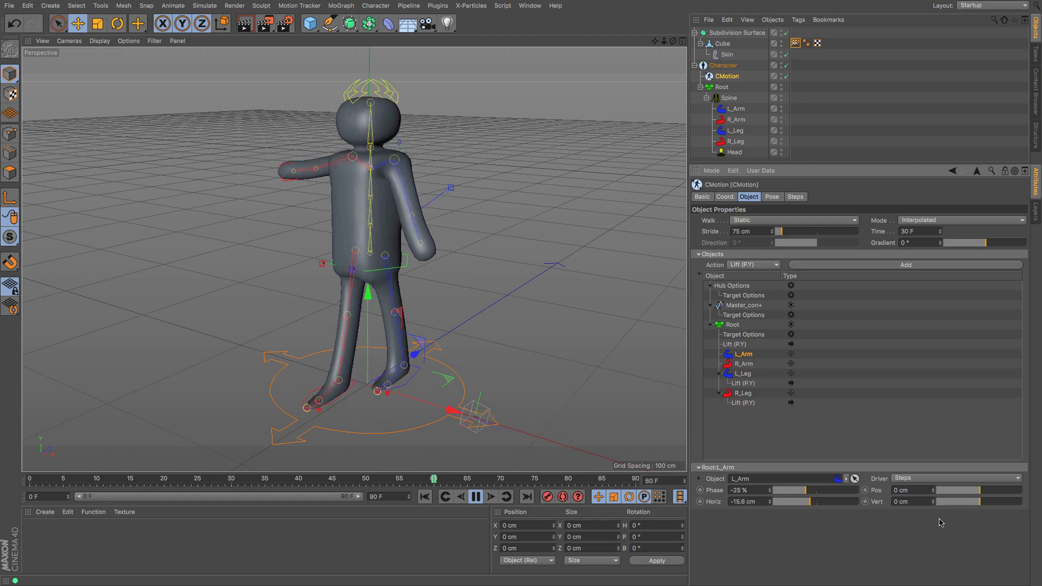
left_click_drag(981, 504, 1023, 502)
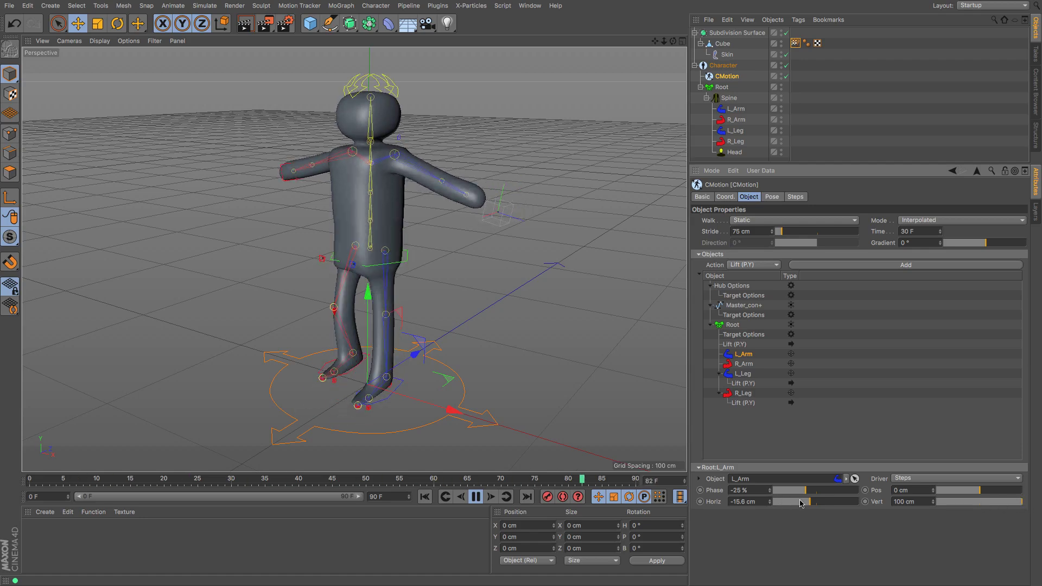
left_click_drag(810, 504, 829, 506)
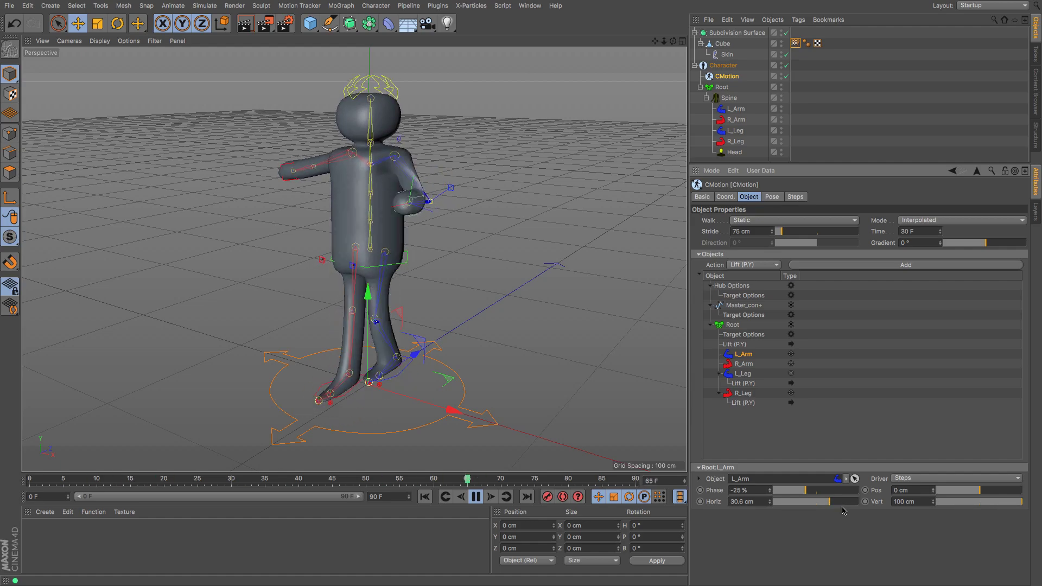
left_click_drag(673, 41, 725, 36)
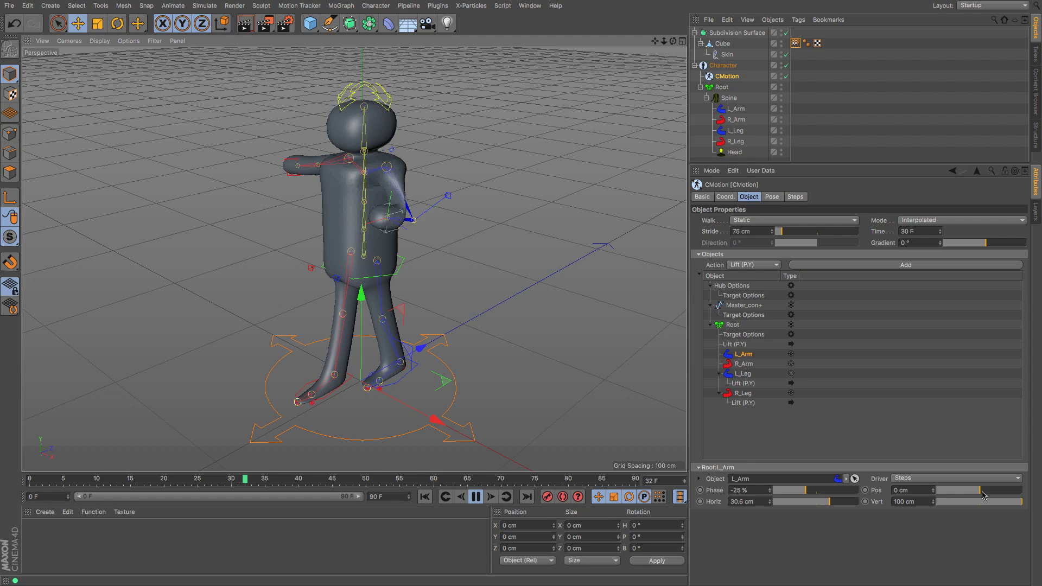
left_click_drag(983, 494, 993, 495)
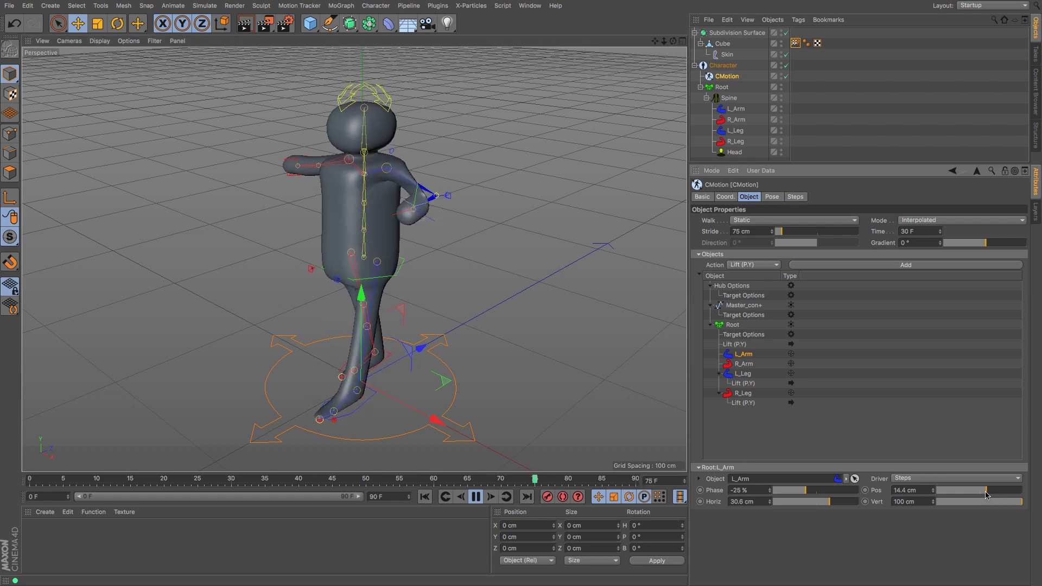
double_click(907, 492)
type("15")
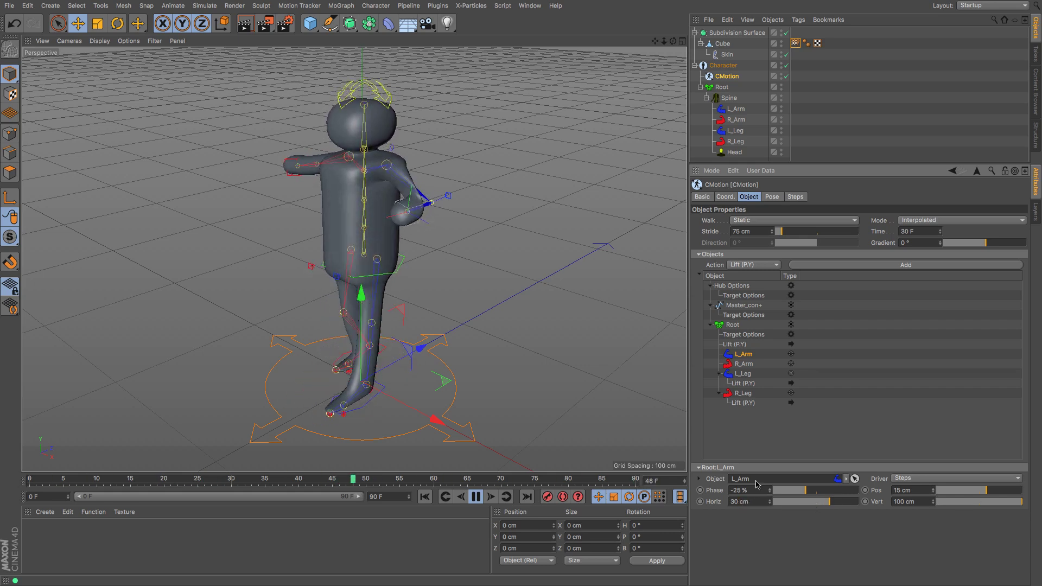
- Offset R_Arm in the CMotion with Pos of -15 cm, a horizontal offset of 30 cm and a vertical offset of 100 cm
left_click(745, 365)
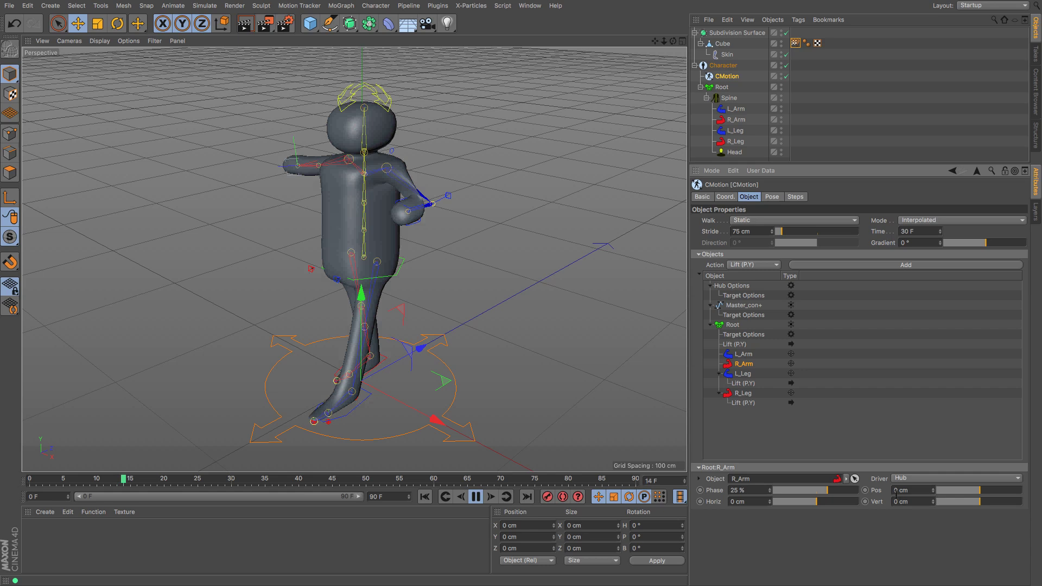
type("155")
key("Return")
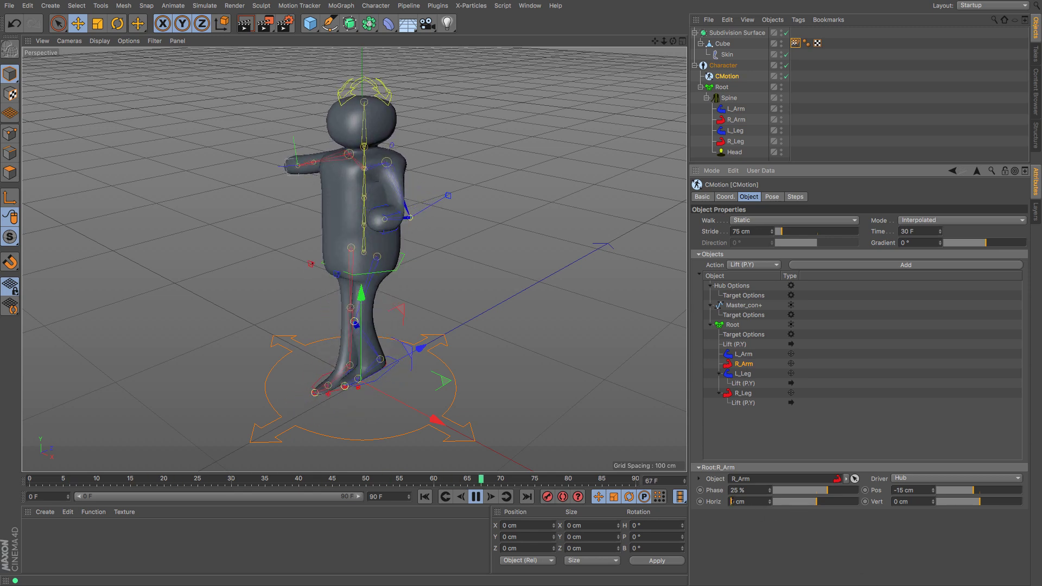
type("3")
key("Return")
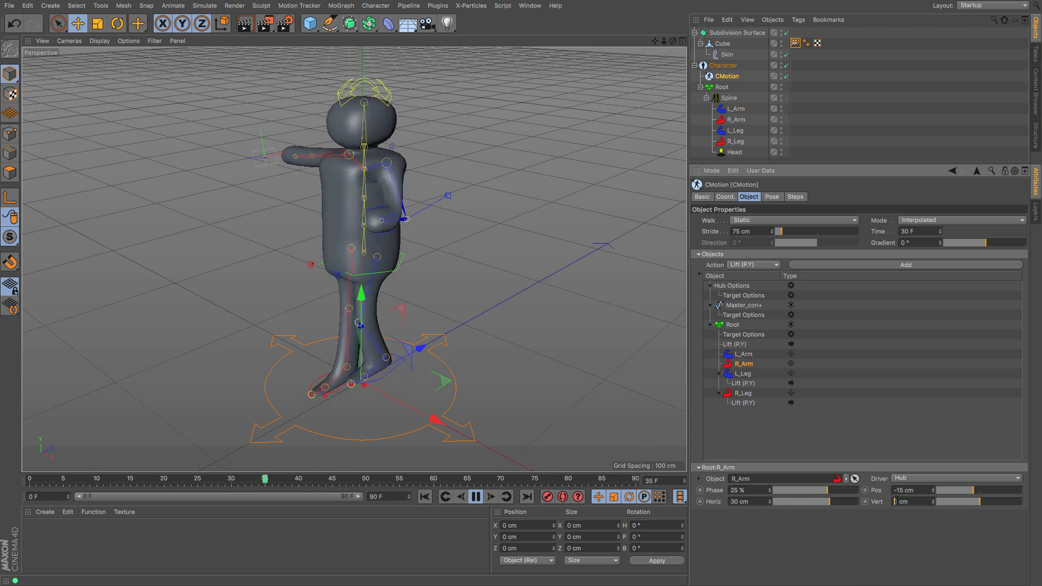
type("1000")
key("Return")
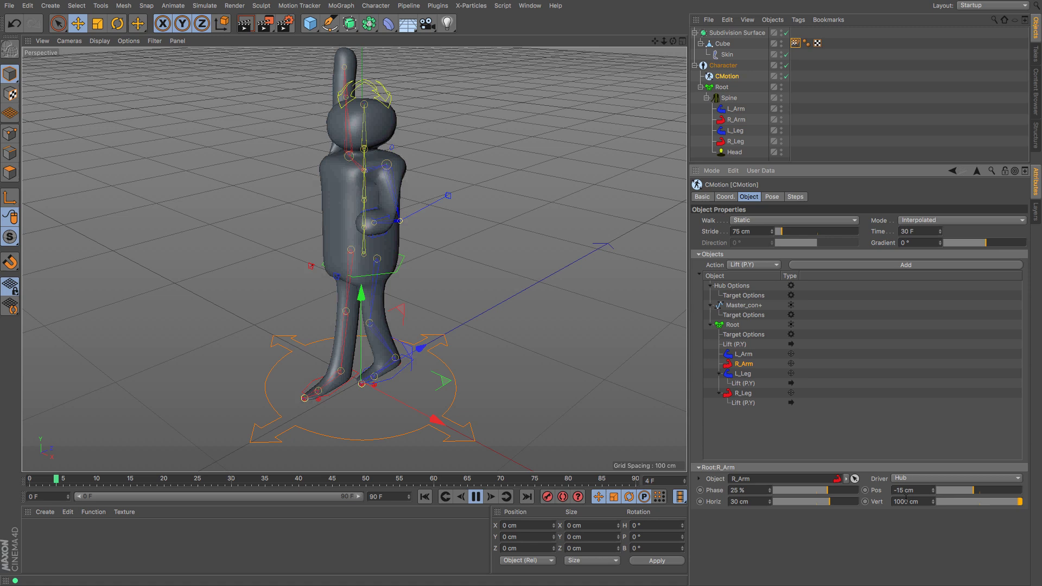
key("Return")
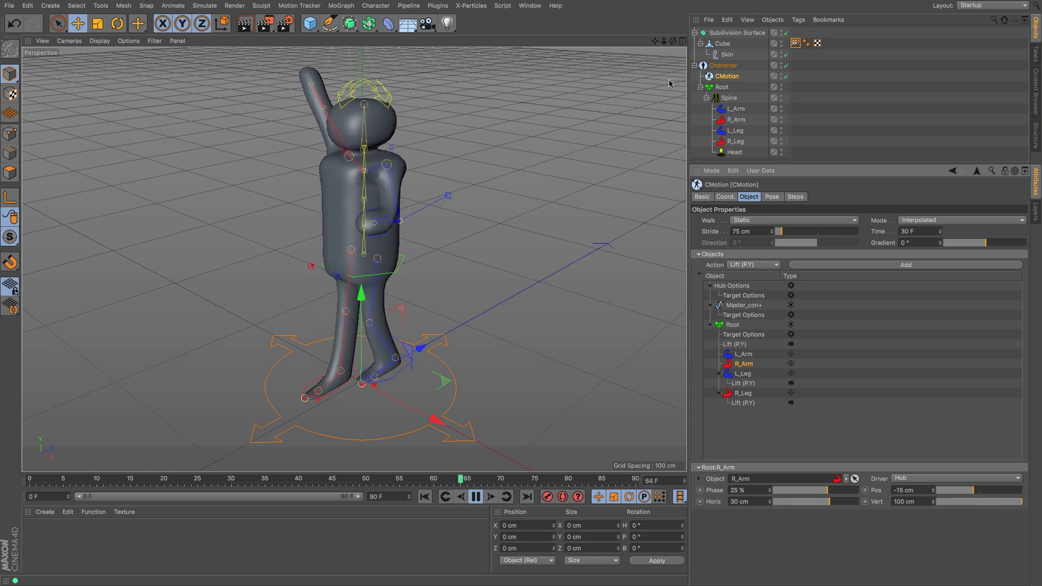
- Set R_Arm's horizontal offset to -30 cm and change its driver from Hub to Steps
left_click_drag(673, 41, 720, 31)
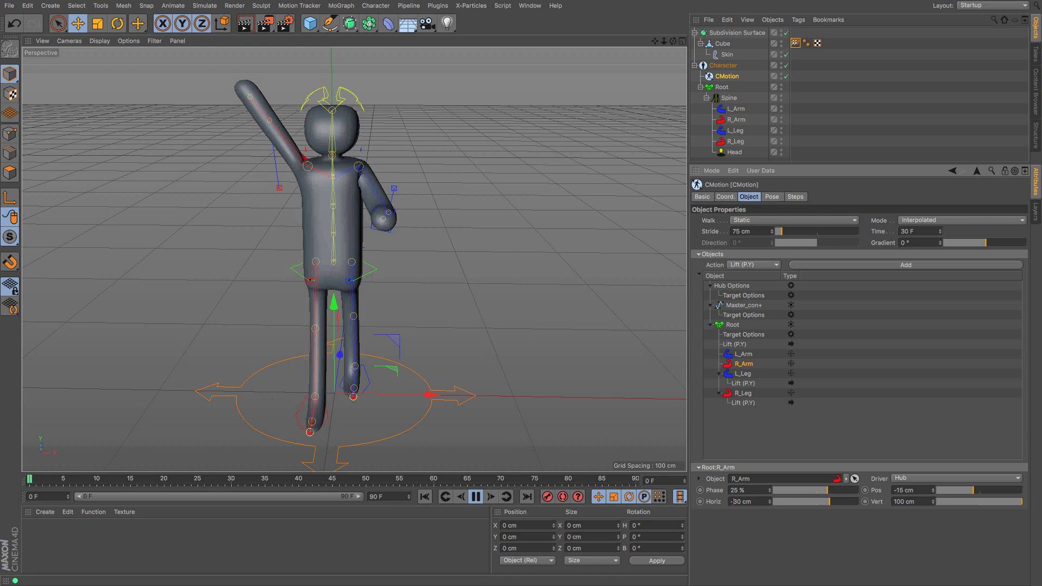
left_click(732, 501)
type("-")
key("Return")
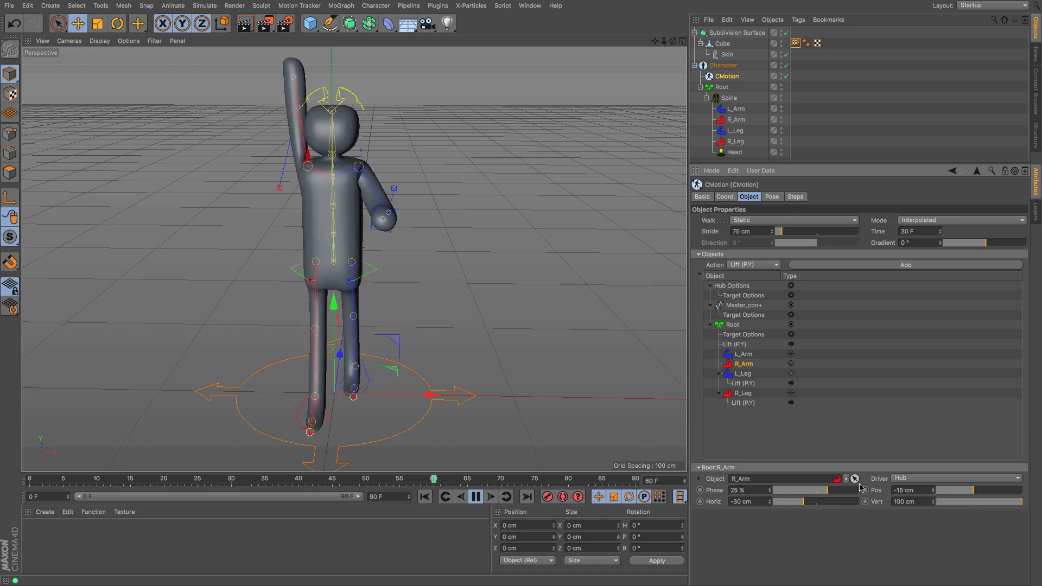
left_click(931, 479)
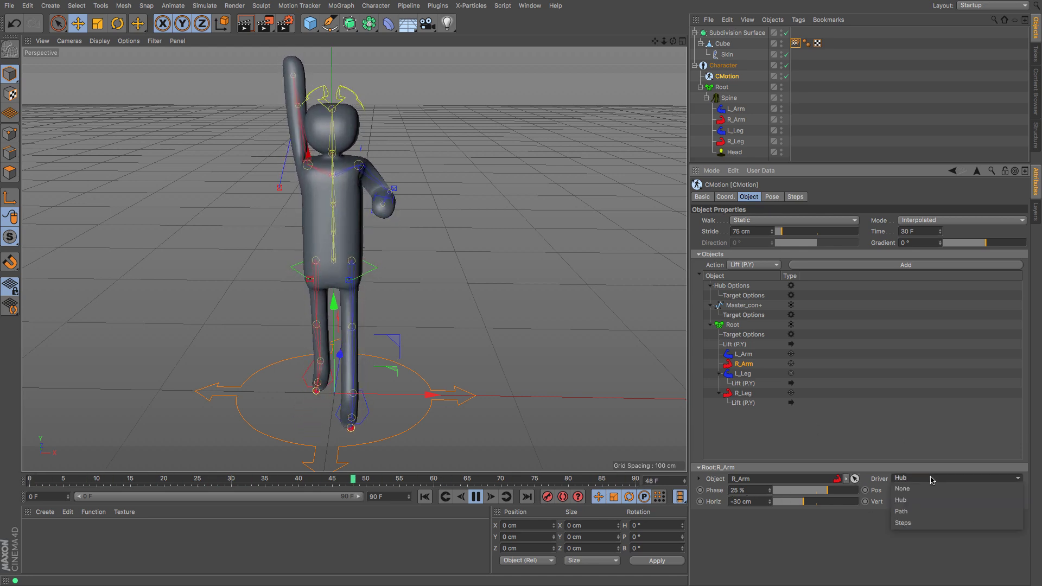
left_click(930, 527)
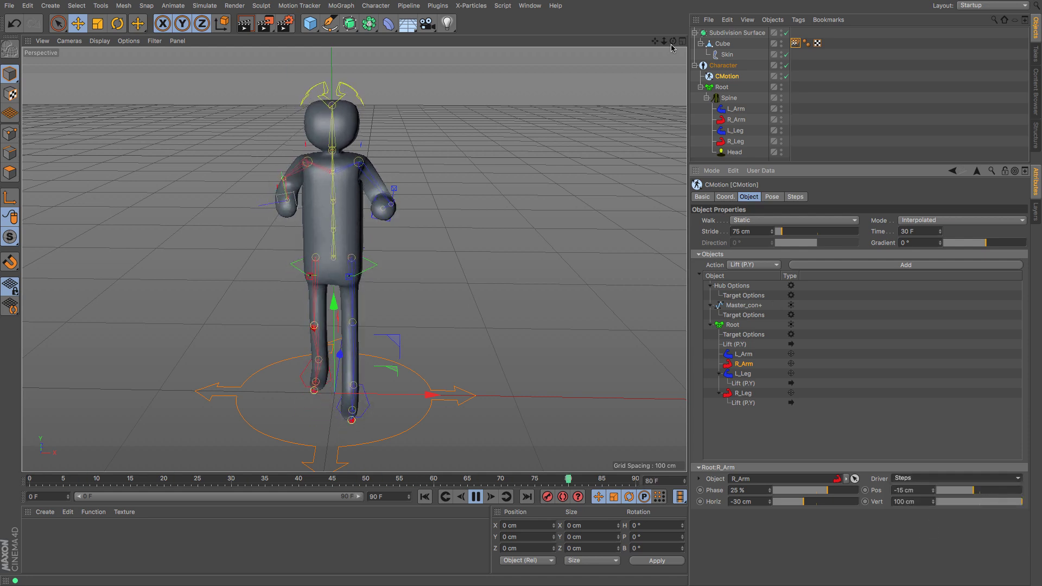
- Set R_Arm's Pos offset to 15 cm in the CMotion and check the arm swing from several angles
left_click_drag(673, 44, 676, 43)
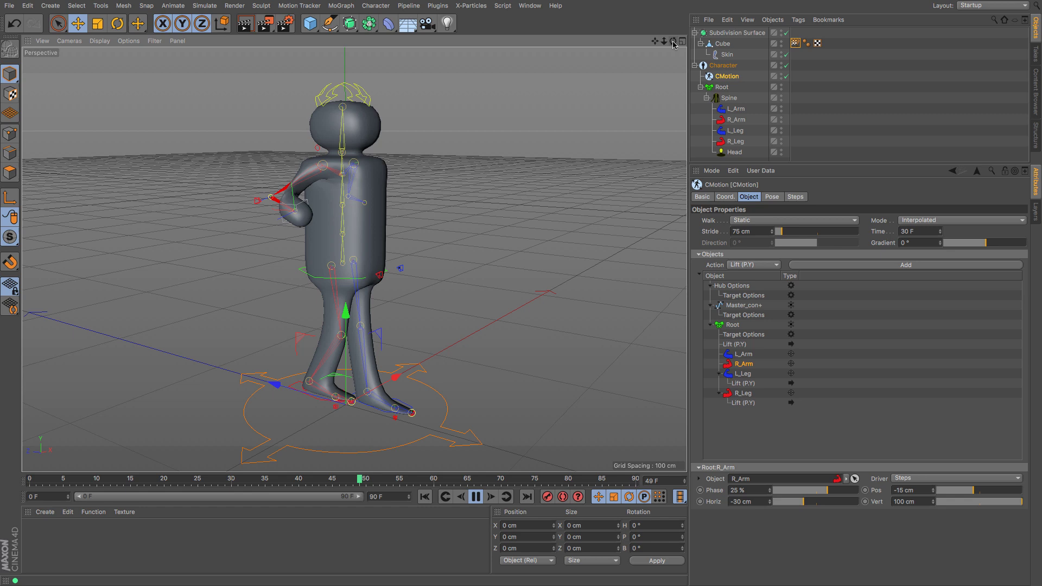
left_click_drag(673, 43, 688, 106)
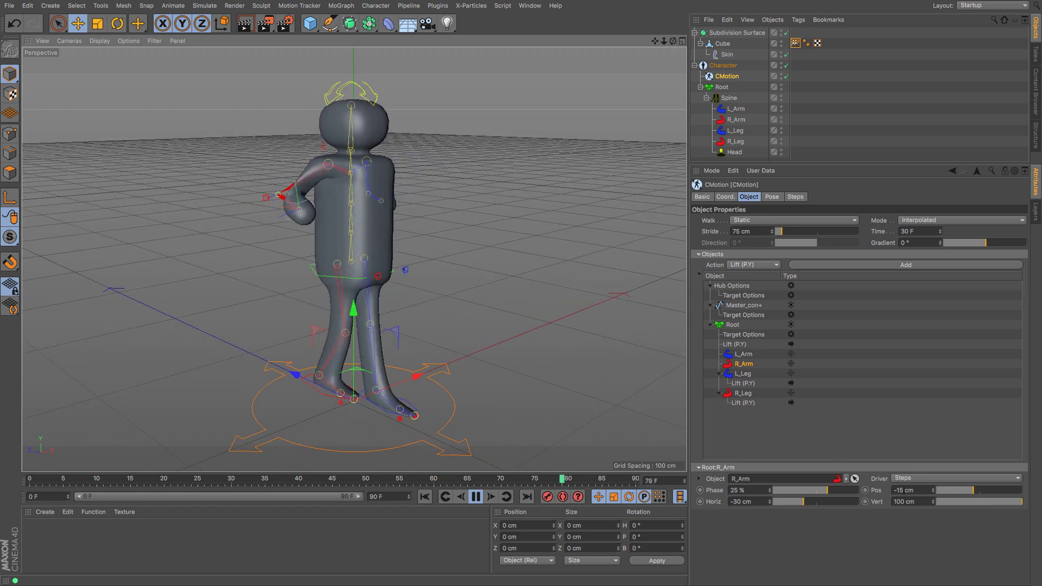
left_click_drag(905, 491, 811, 490)
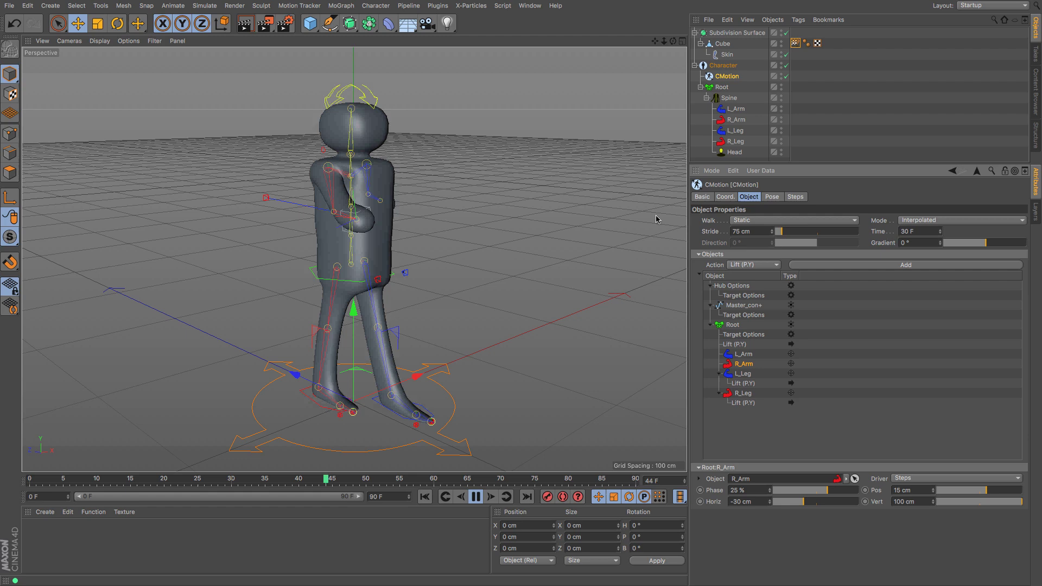
left_click_drag(673, 42, 630, 27)
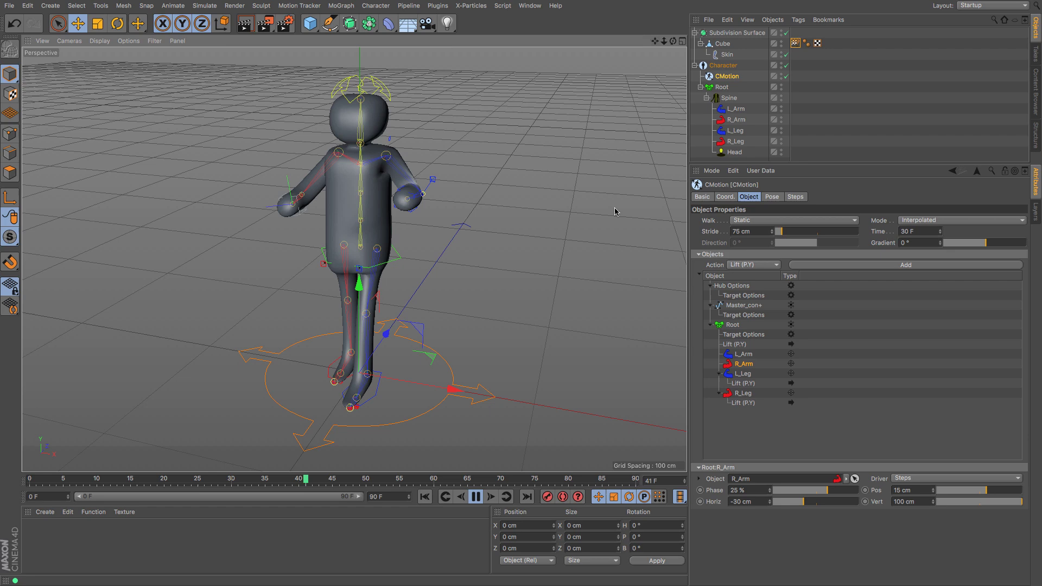
- Change the CMotion's Walk type from Static to Line so the character walks forward through the scene
left_click(622, 208)
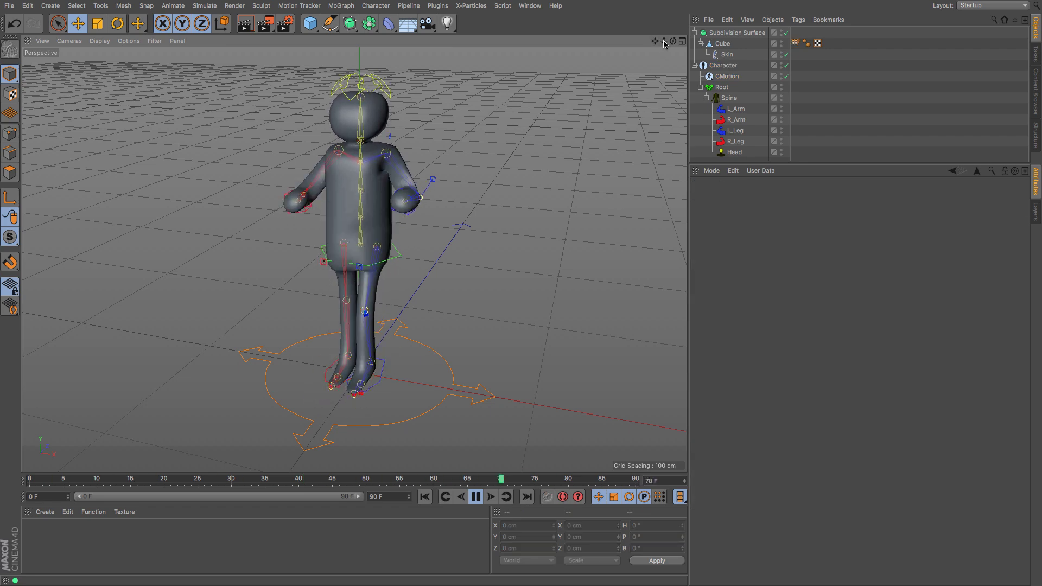
mouse_move(664, 43)
left_mouse_down()
mouse_move(624, 48)
mouse_move(665, 48)
mouse_move(652, 58)
mouse_move(669, 48)
left_mouse_up()
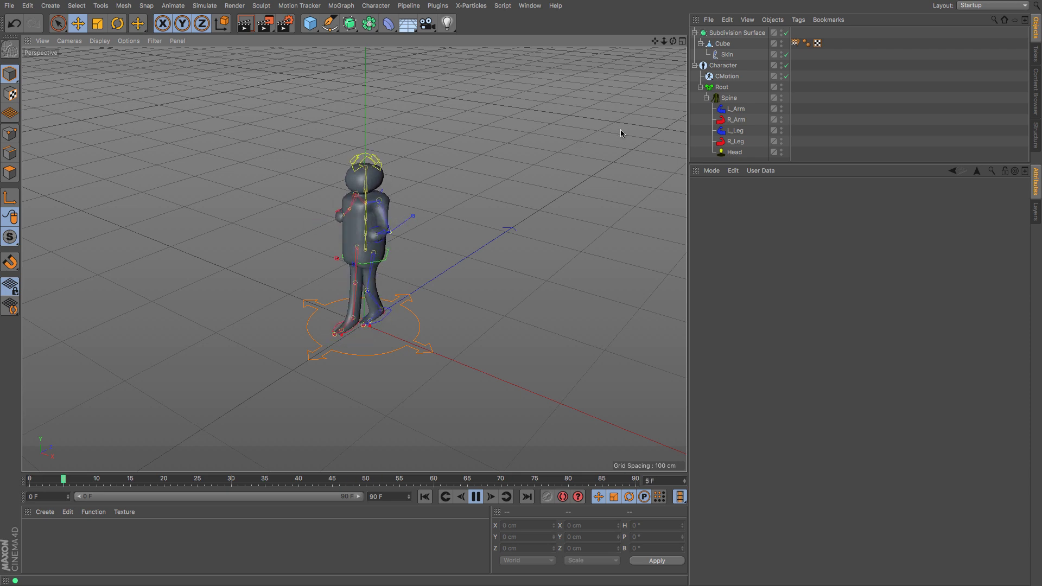
left_click(723, 78)
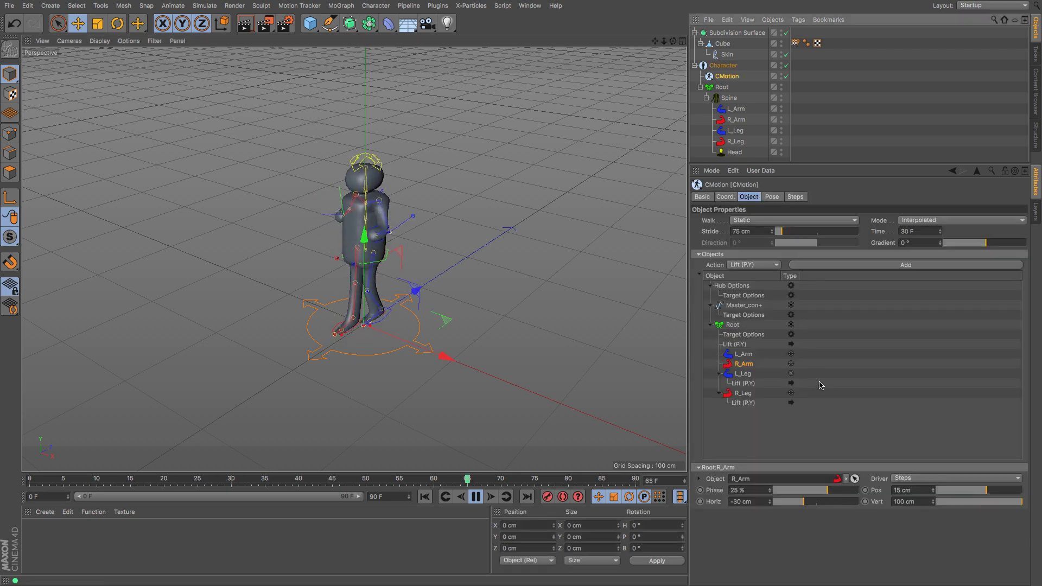
left_click(850, 221)
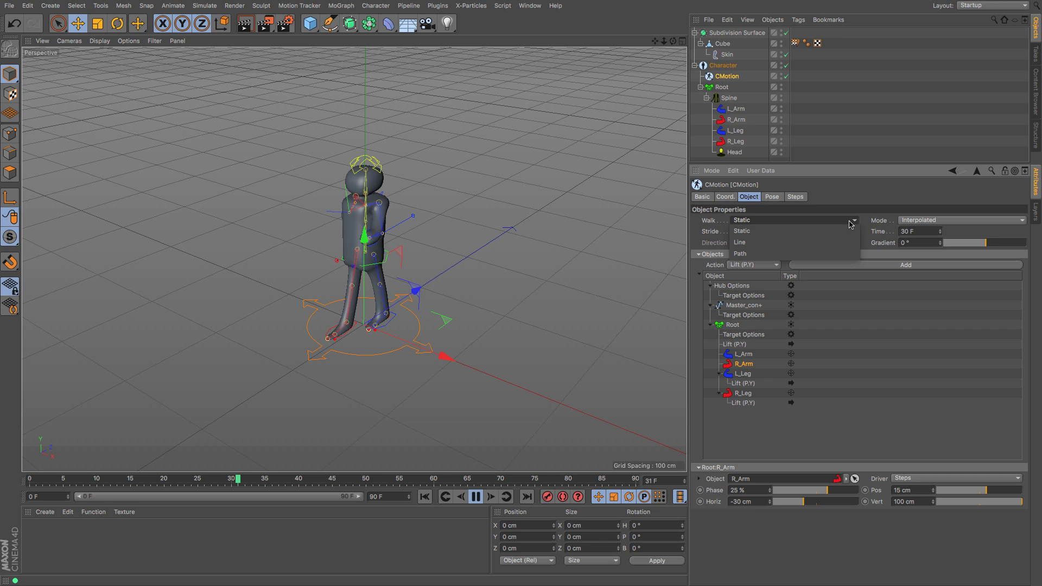
left_click(744, 242)
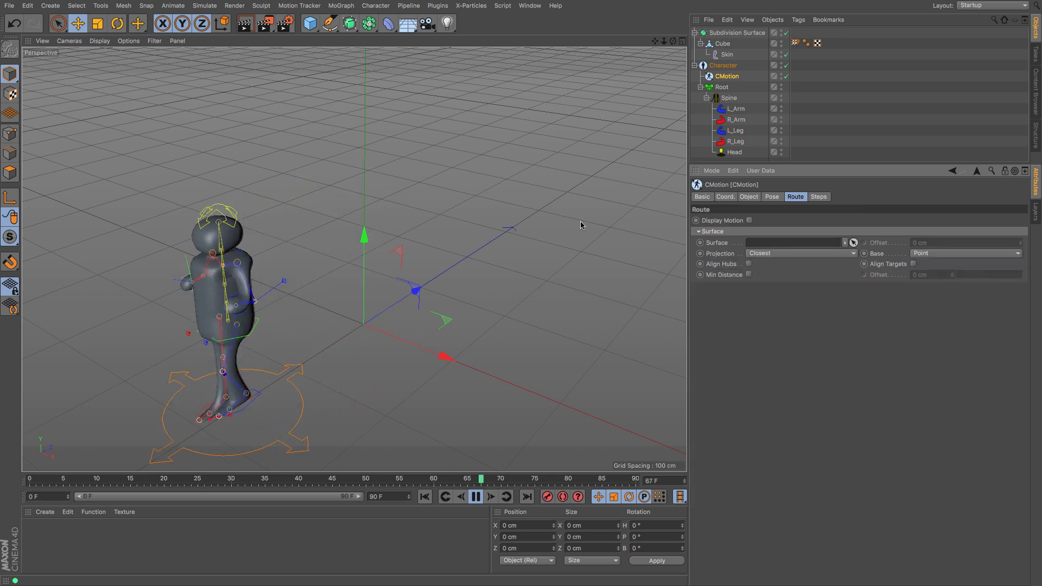